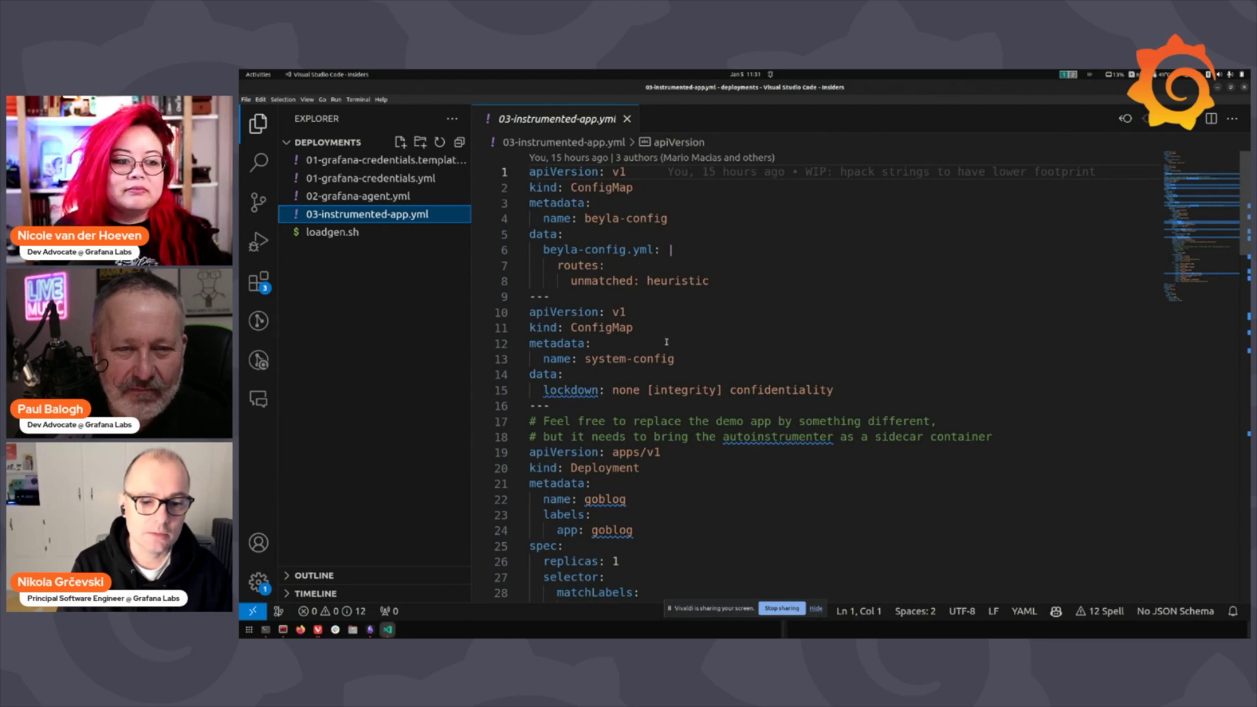
Step: Scroll through 03-instrumented-app.yml, highlighting the goblog container's image reference
scroll(667, 342, "down", 1)
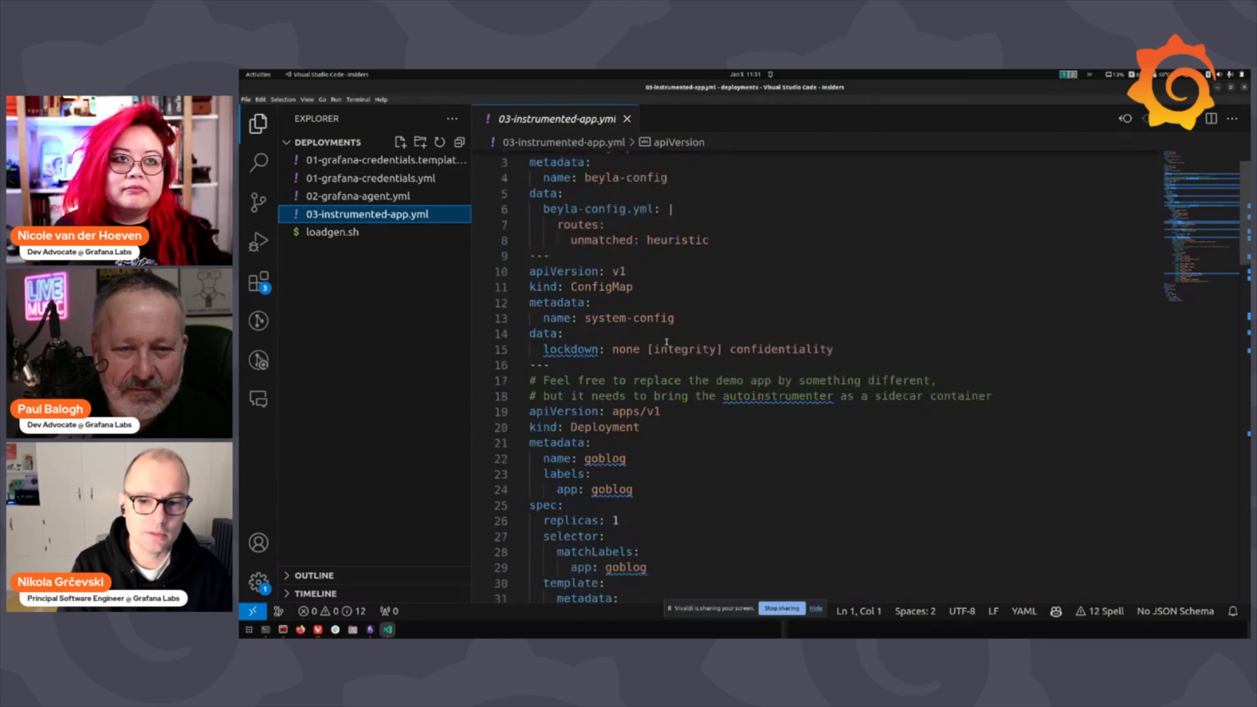
scroll(667, 341, "down", 4)
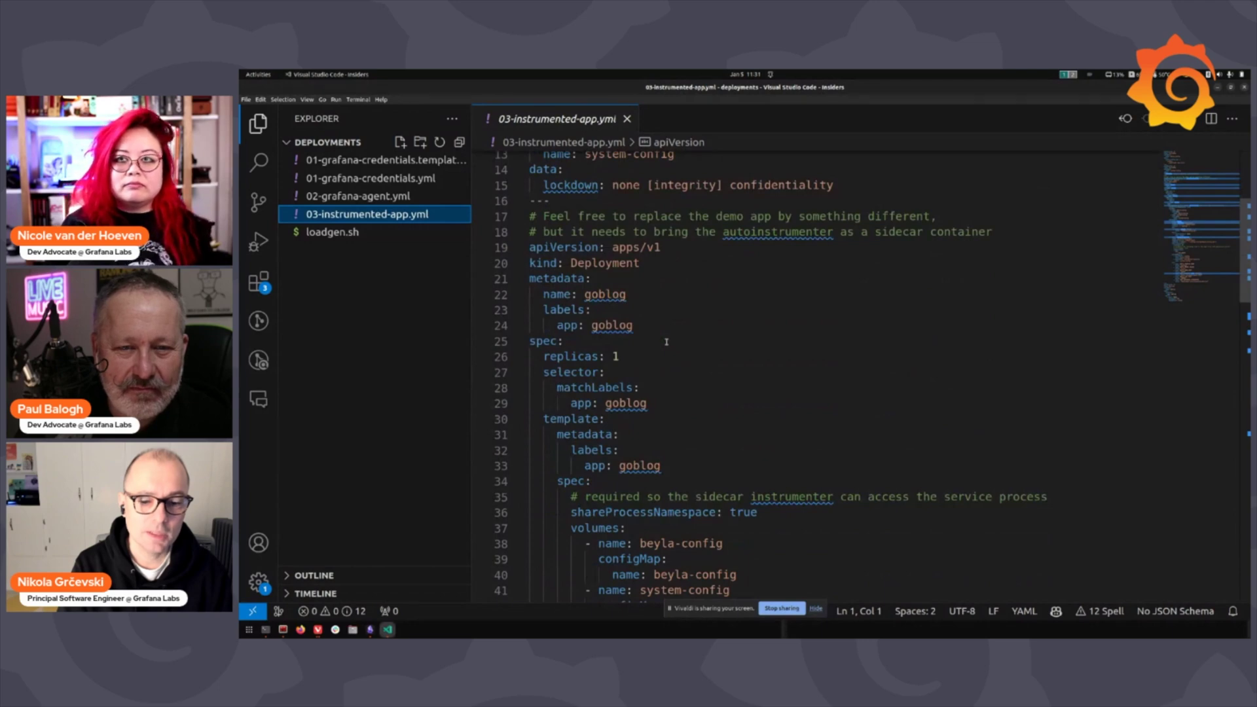
scroll(667, 342, "down", 5)
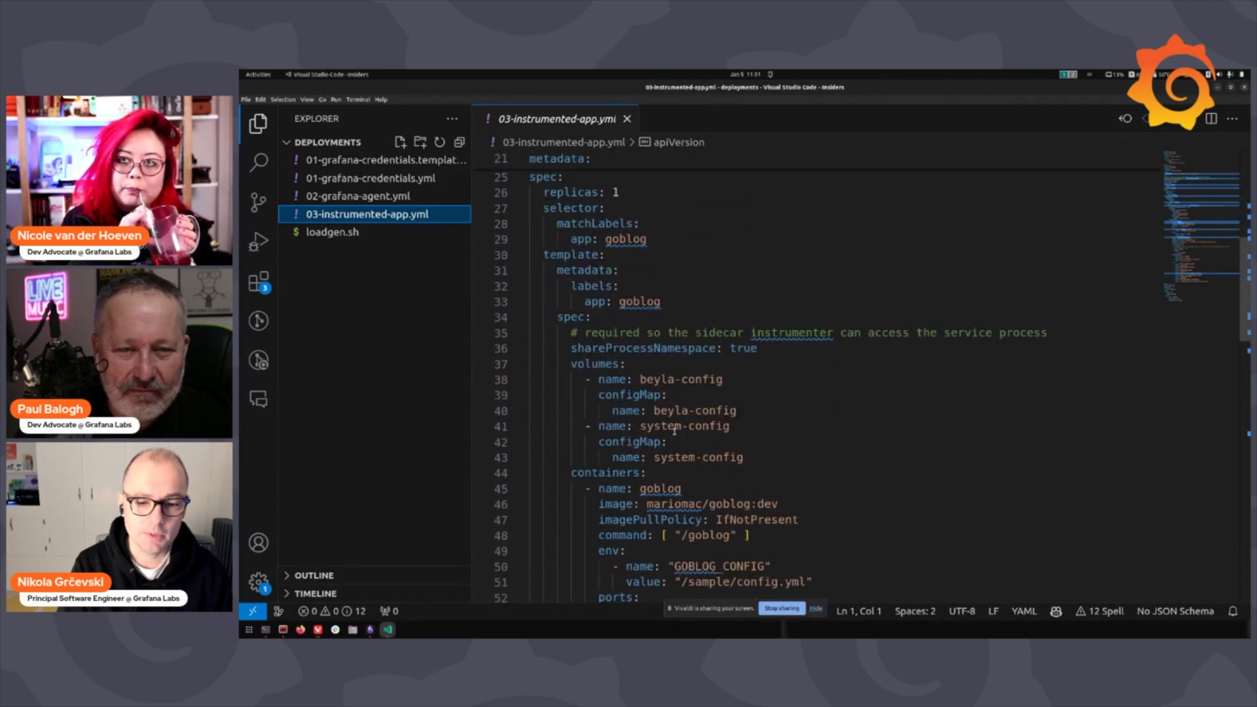
scroll(666, 470, "down", 5)
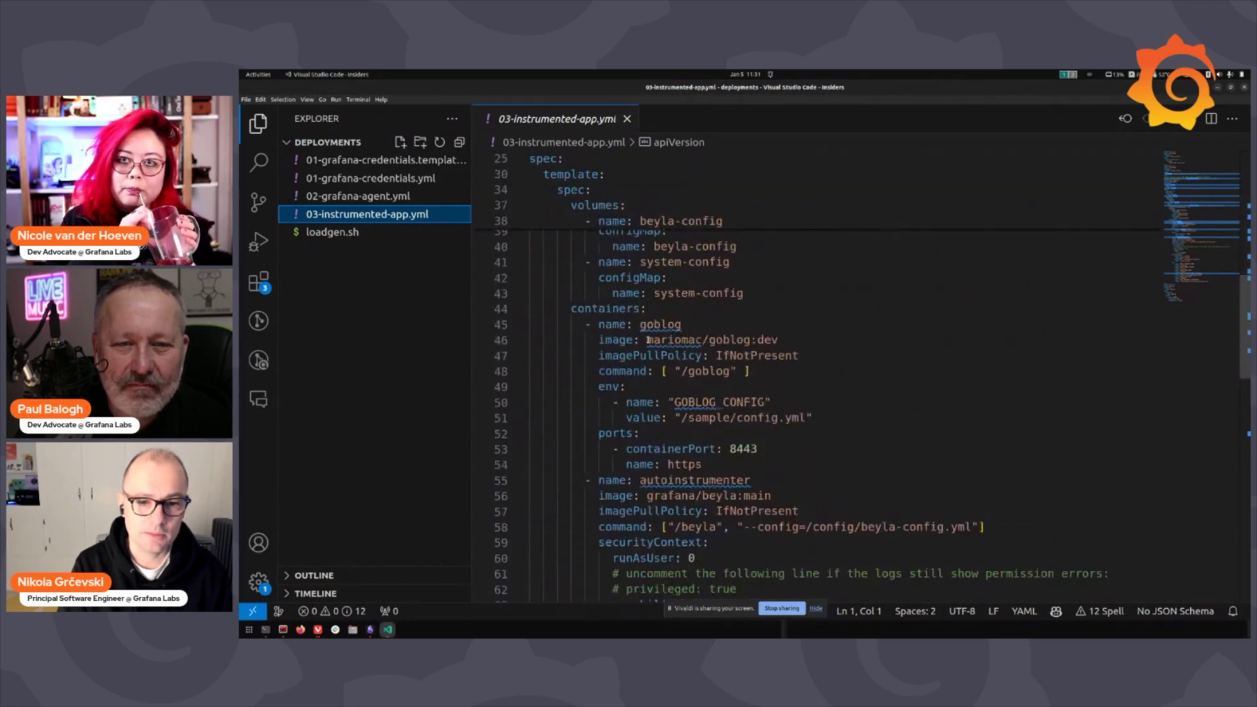
left_click_drag(648, 340, 779, 340)
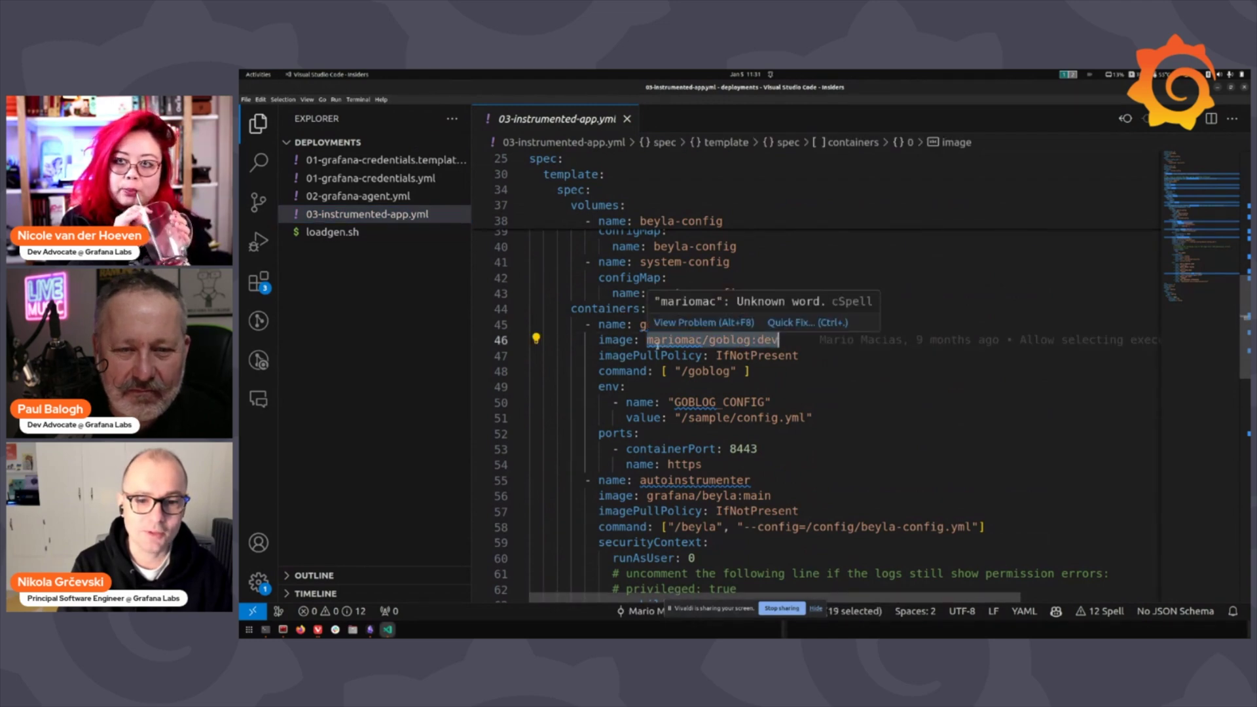
left_click(654, 340)
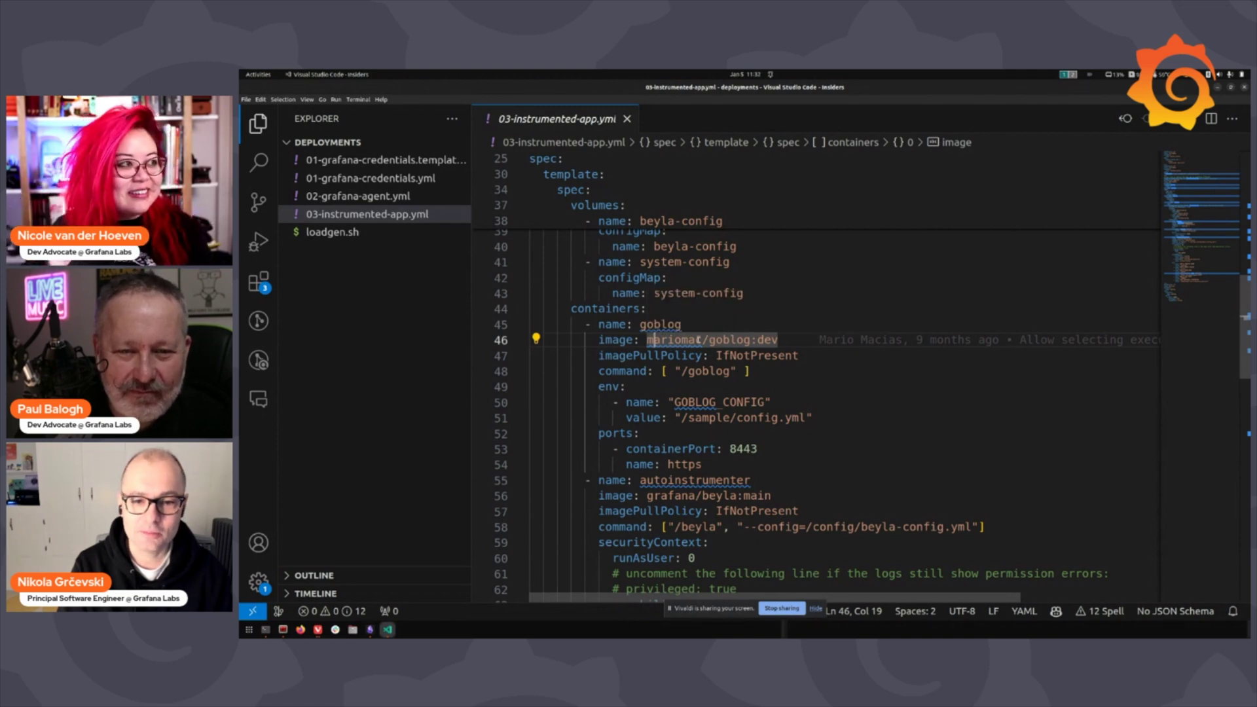
mouse_move(700, 341)
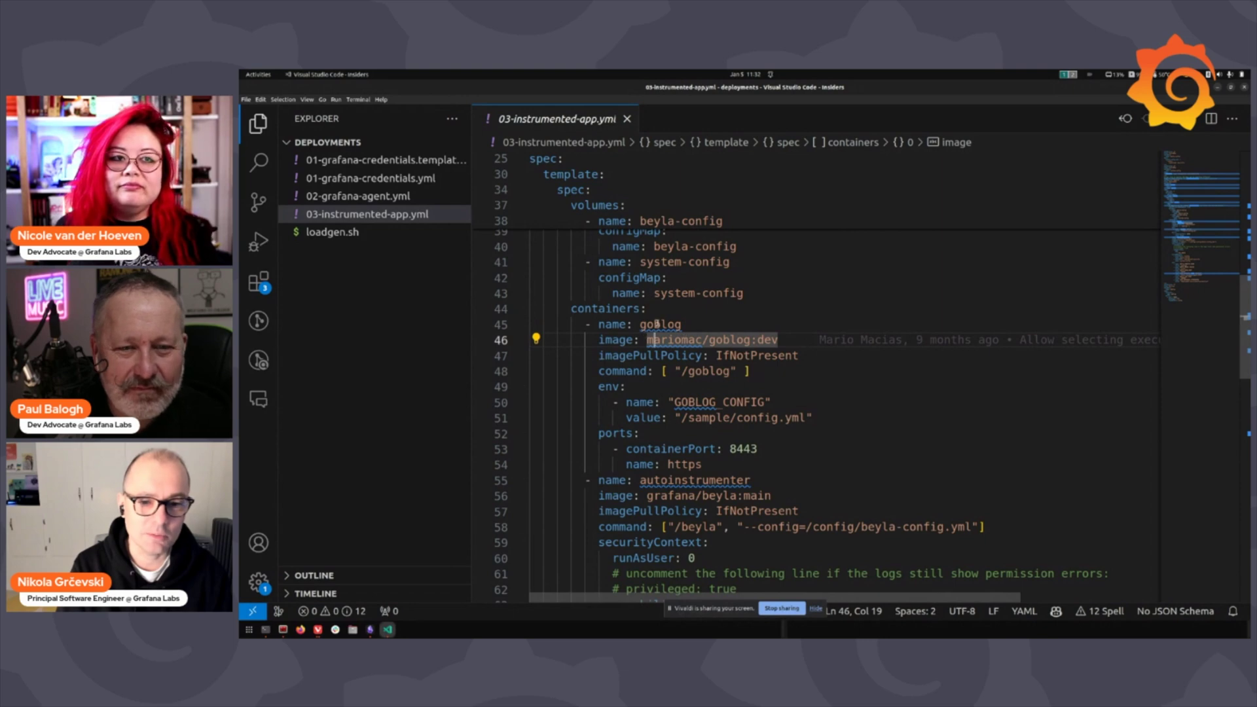
mouse_move(661, 341)
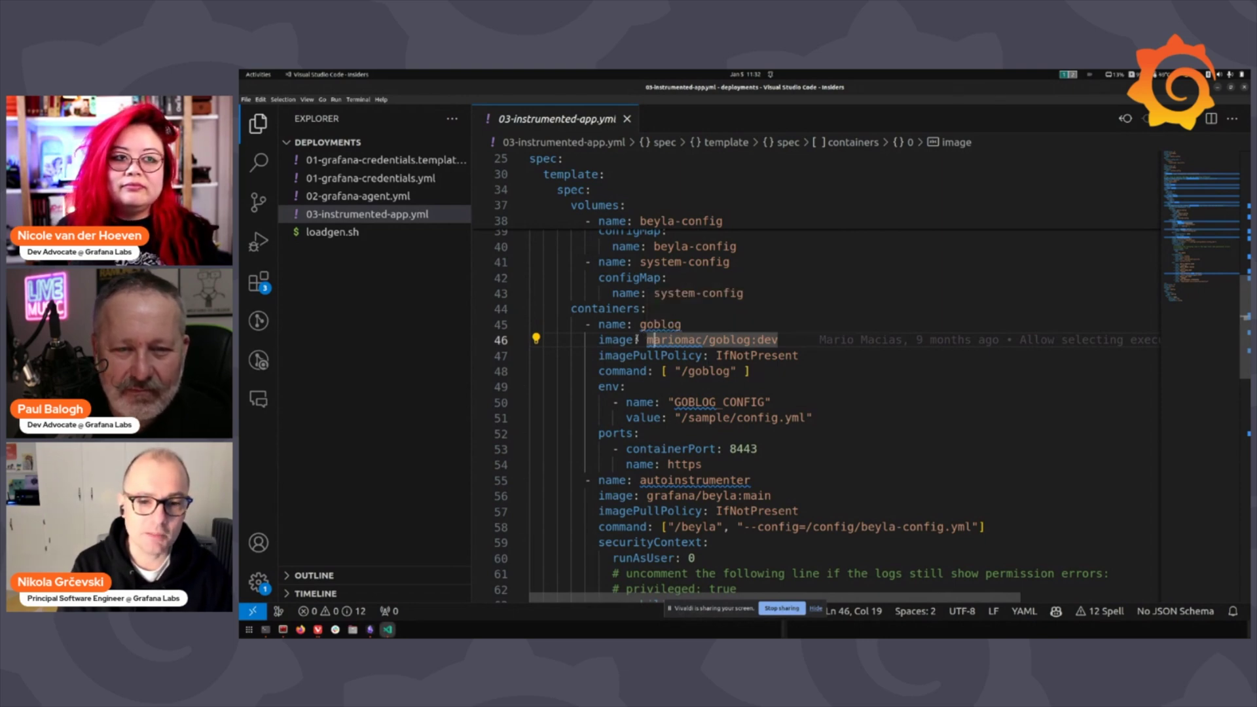
scroll(666, 366, "down", 2)
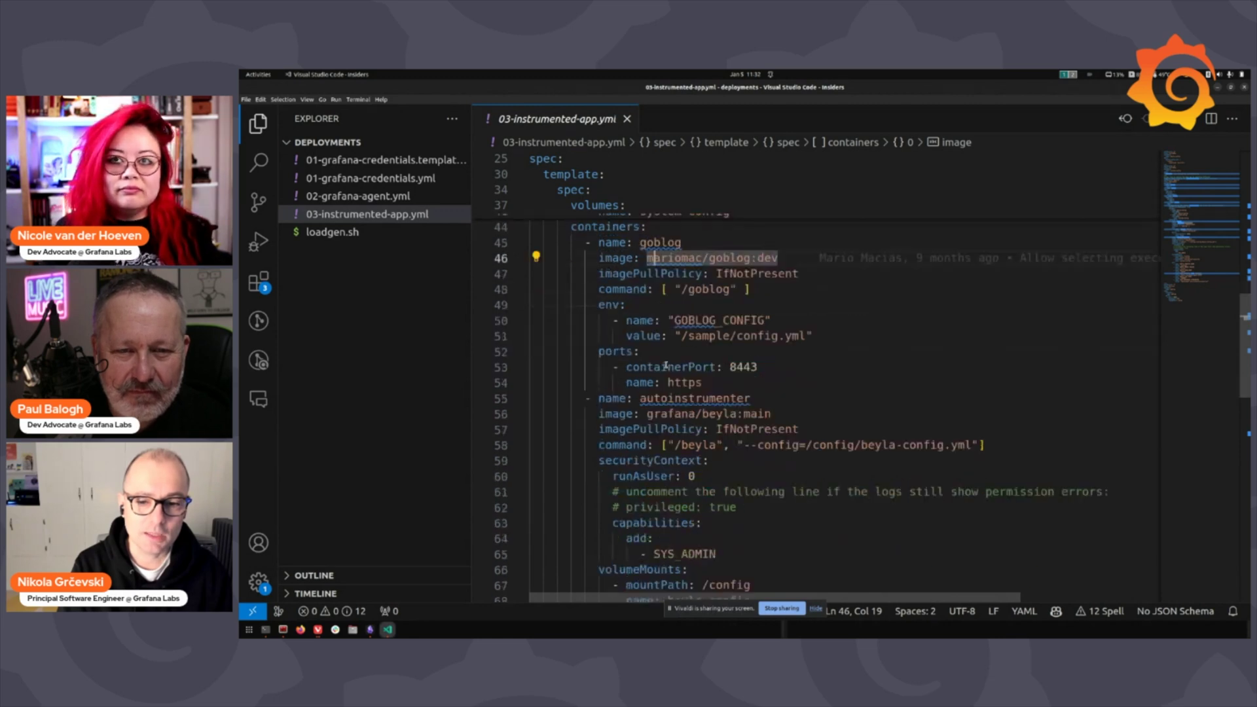
scroll(666, 365, "down", 1)
scroll(744, 315, "up", 2)
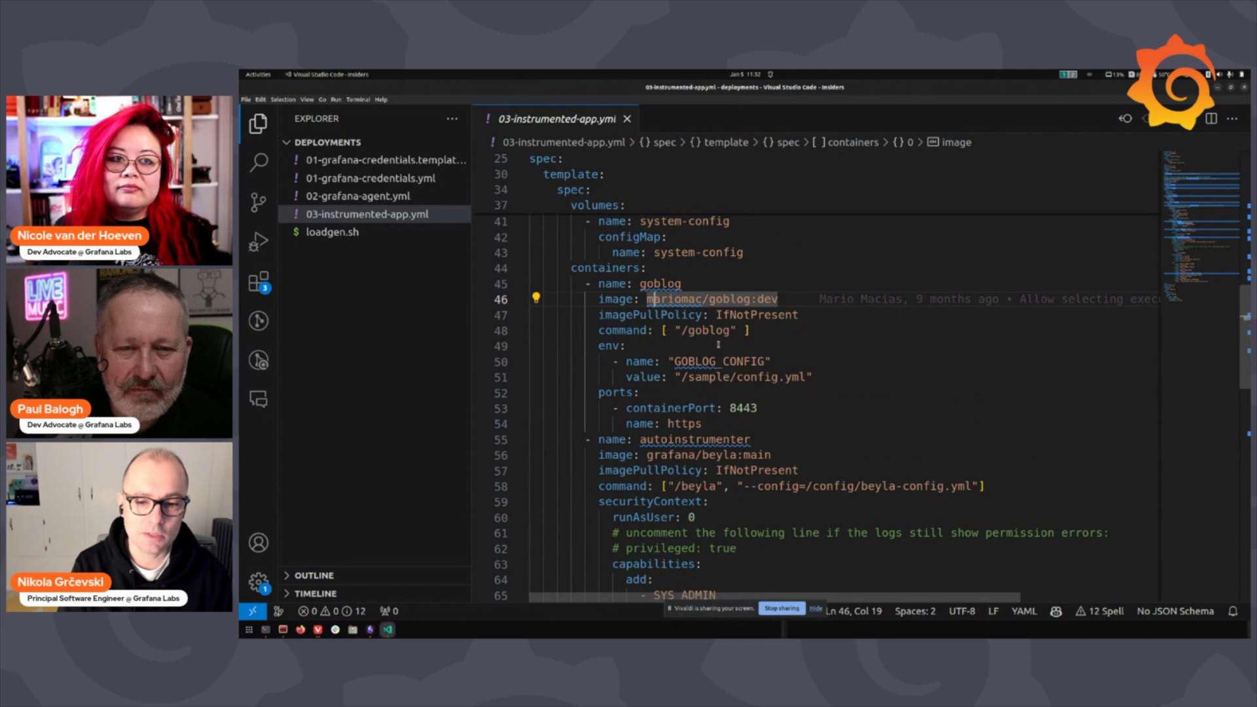
scroll(707, 347, "down", 1)
scroll(707, 347, "down", 1)
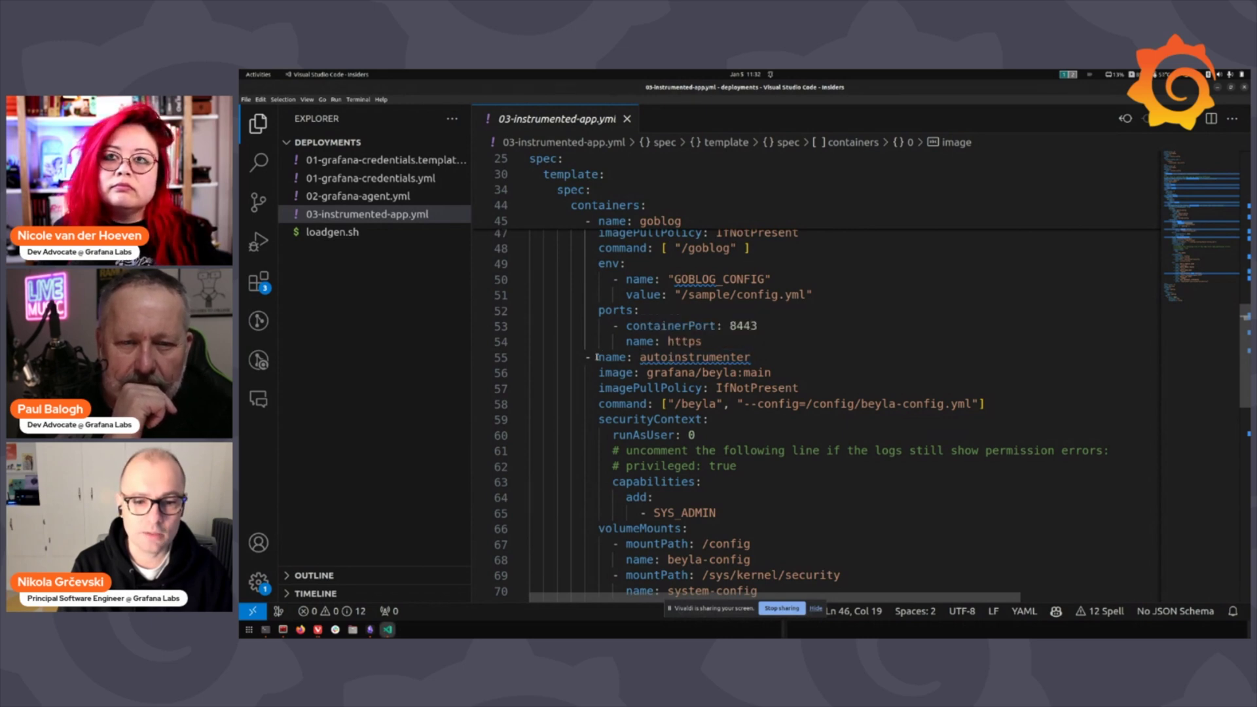
scroll(719, 388, "down", 3)
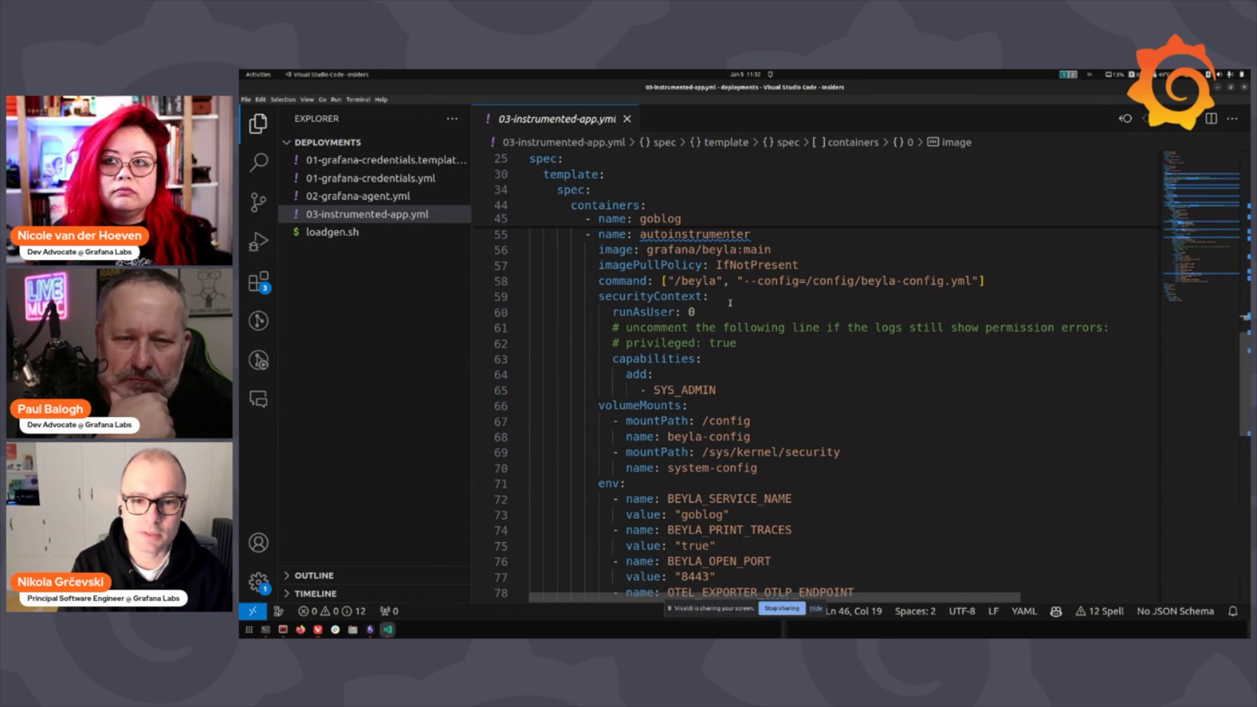
scroll(729, 304, "up", 1)
scroll(727, 305, "down", 2)
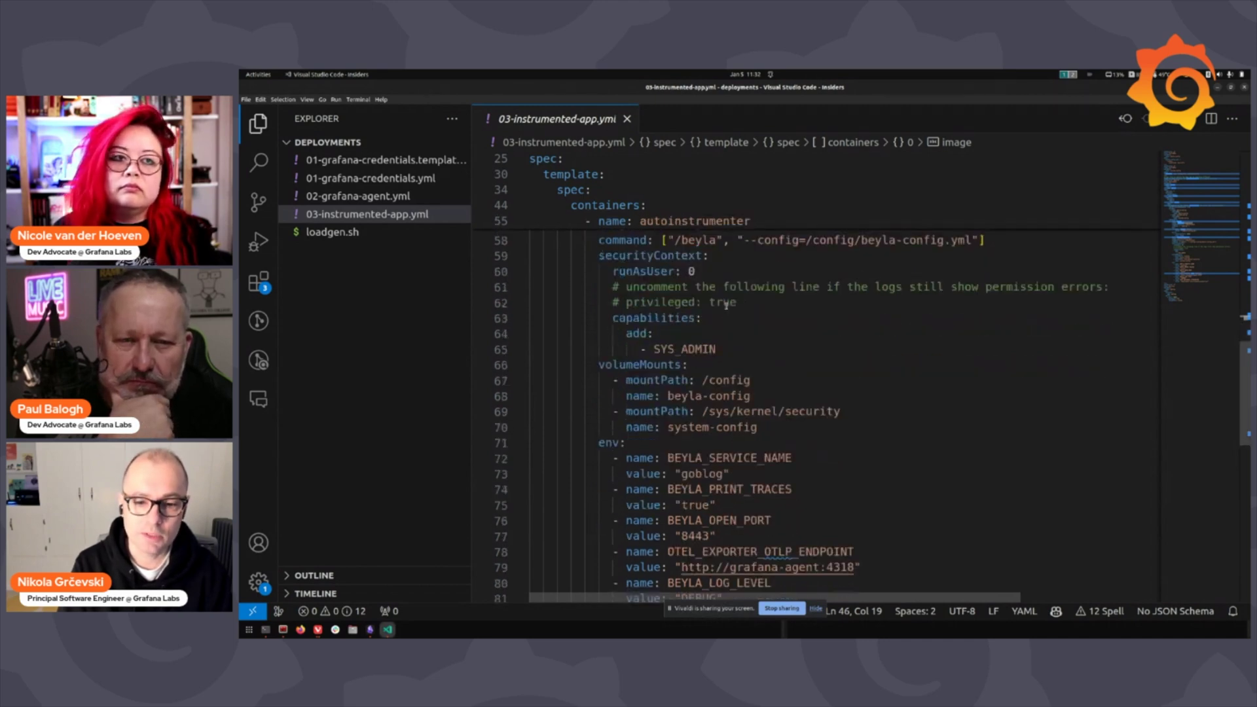
scroll(725, 305, "down", 3)
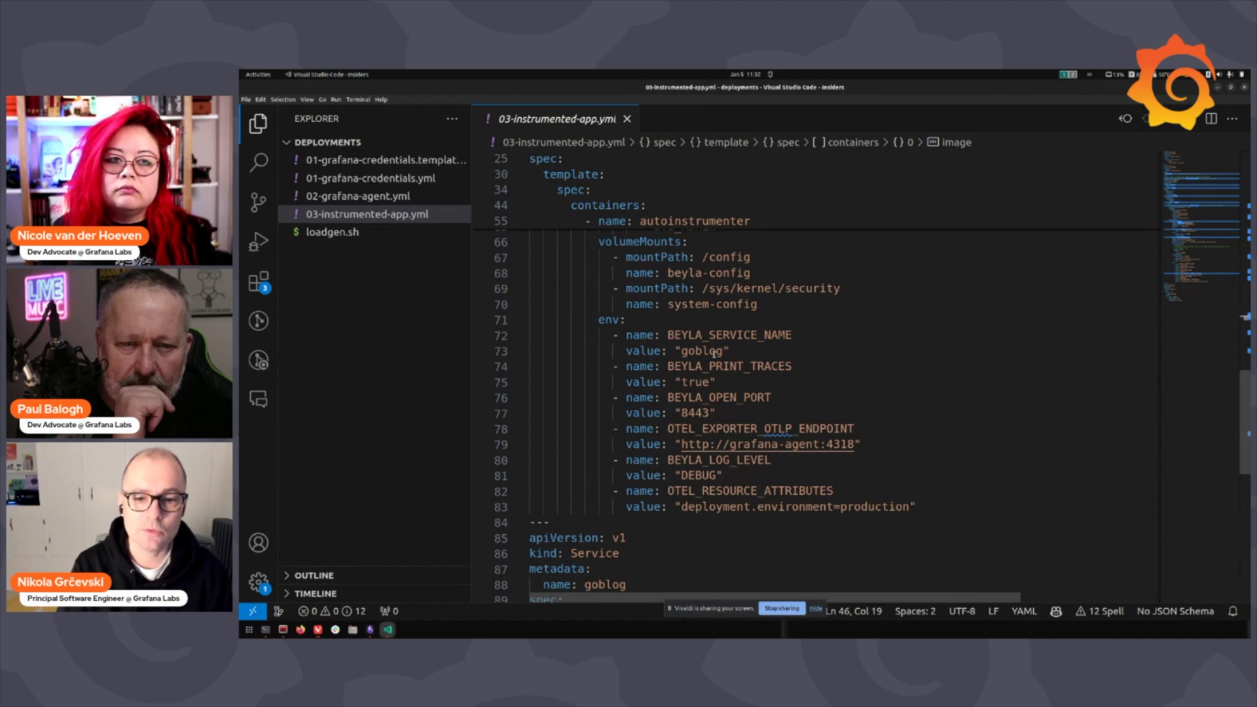
Step: Point out the goblog service name and the 8443 open port values in the manifest
double_click(693, 351)
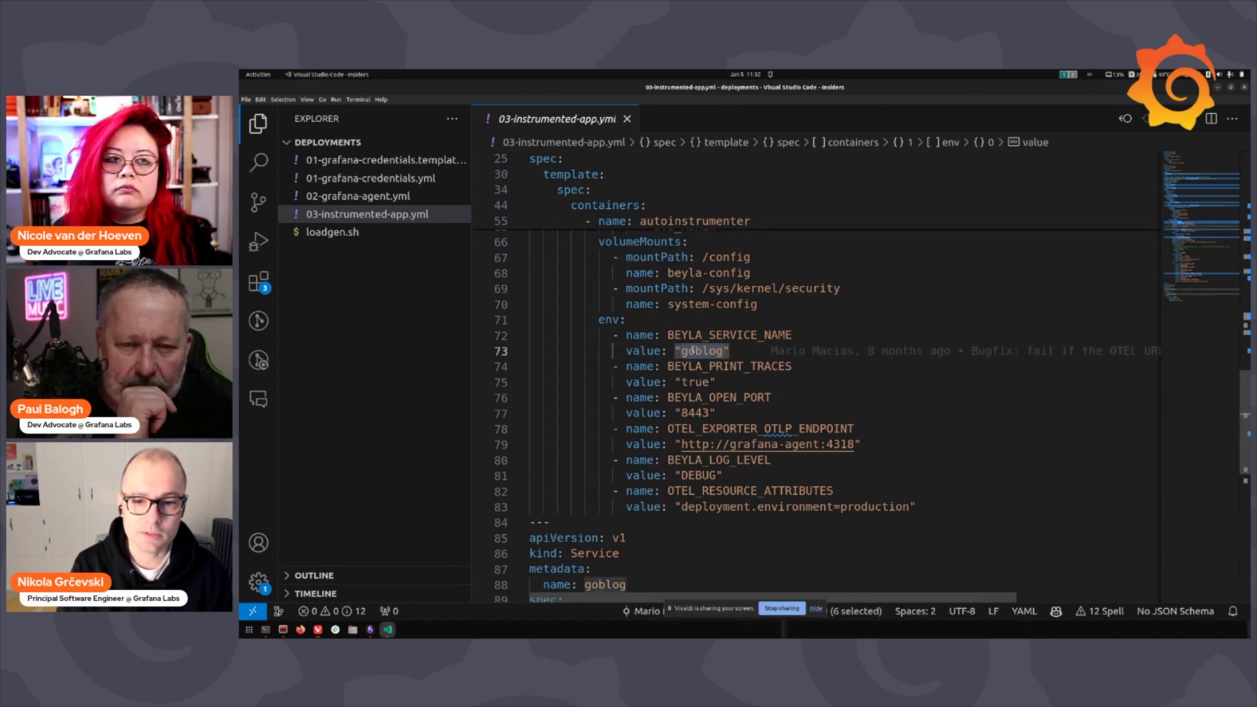
double_click(691, 411)
scroll(701, 328, "up", 6)
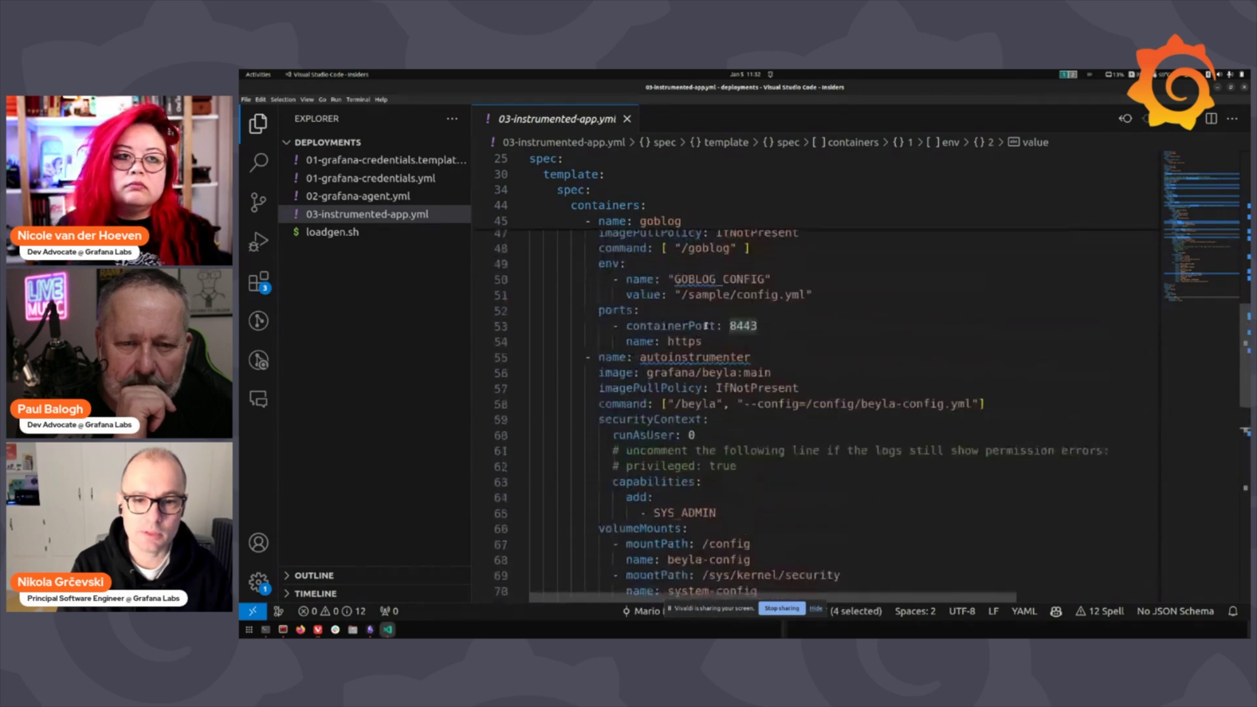
scroll(705, 302, "down", 1)
scroll(706, 306, "up", 1)
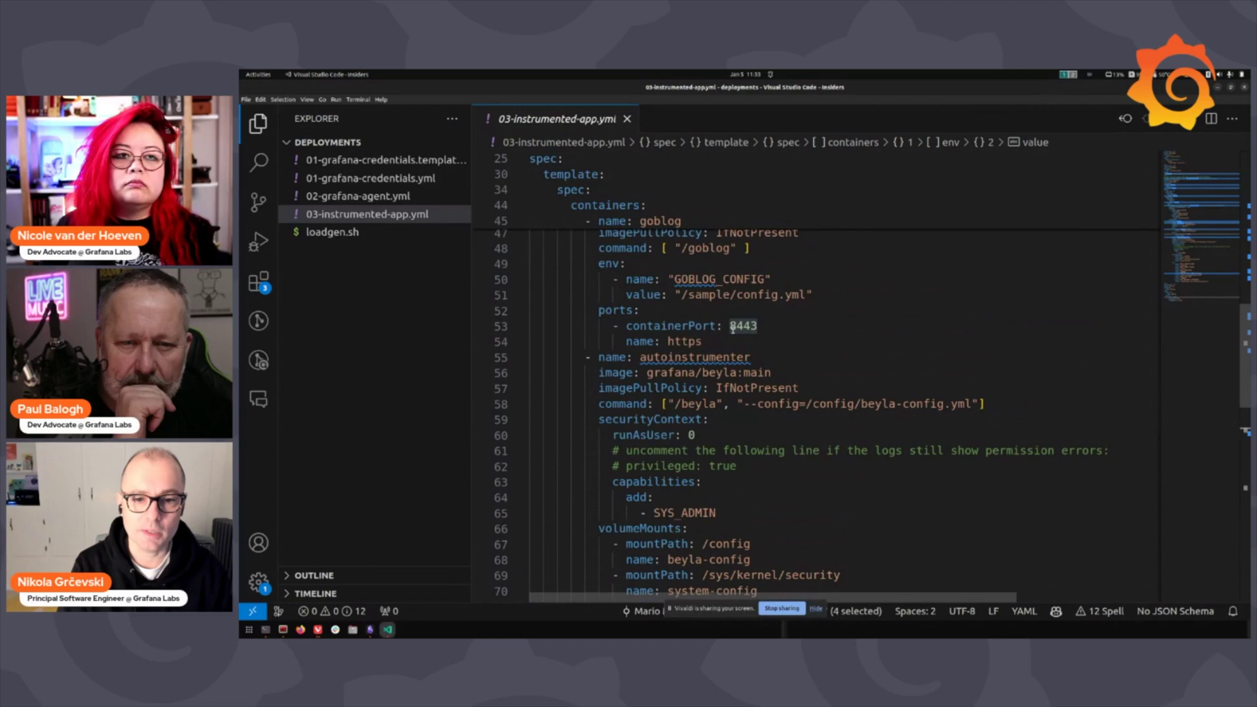
scroll(733, 327, "up", 2)
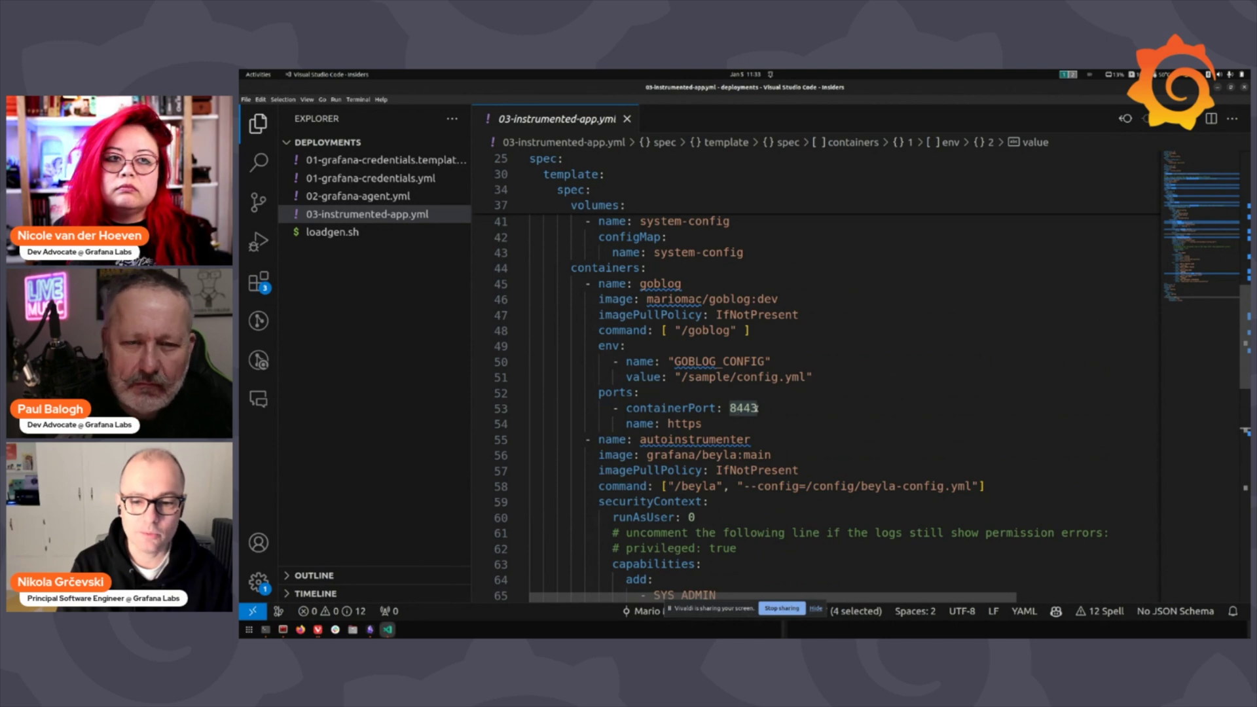
scroll(754, 408, "down", 2)
scroll(754, 407, "down", 6)
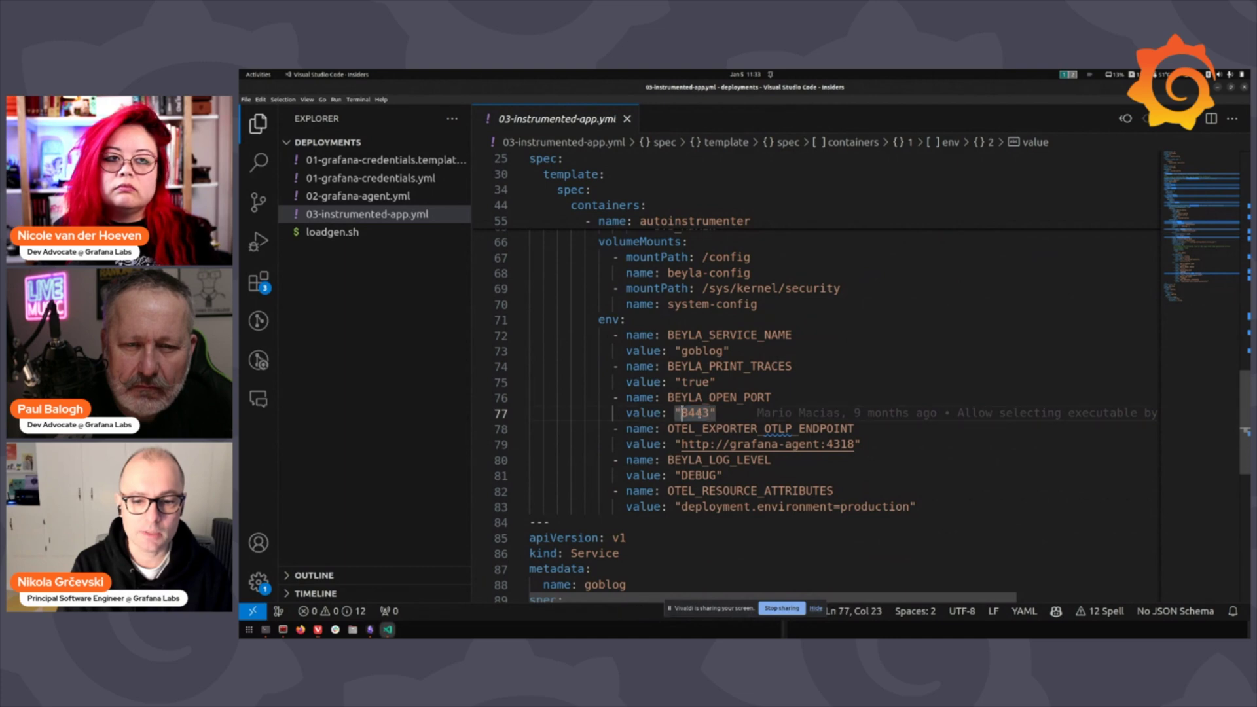
left_click_drag(709, 413, 681, 413)
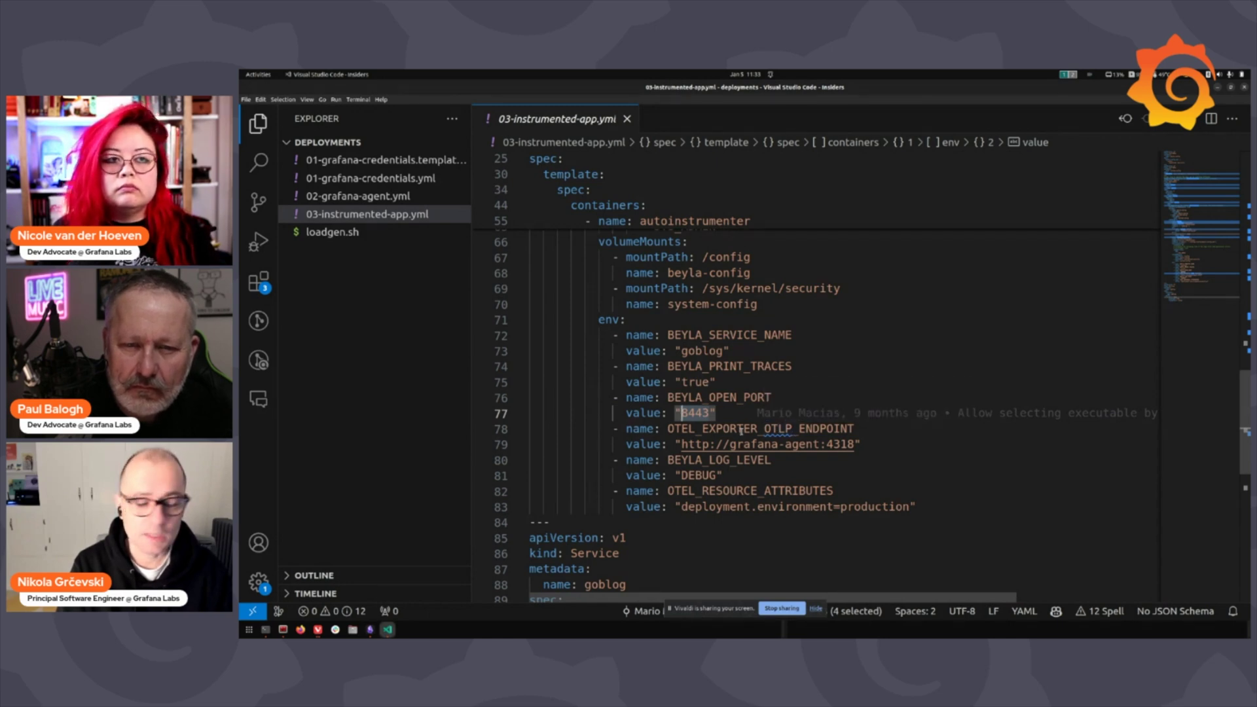
Step: Look through the 02-grafana-agent.yml manifest, then return to 03-instrumented-app.yml
left_click(406, 196)
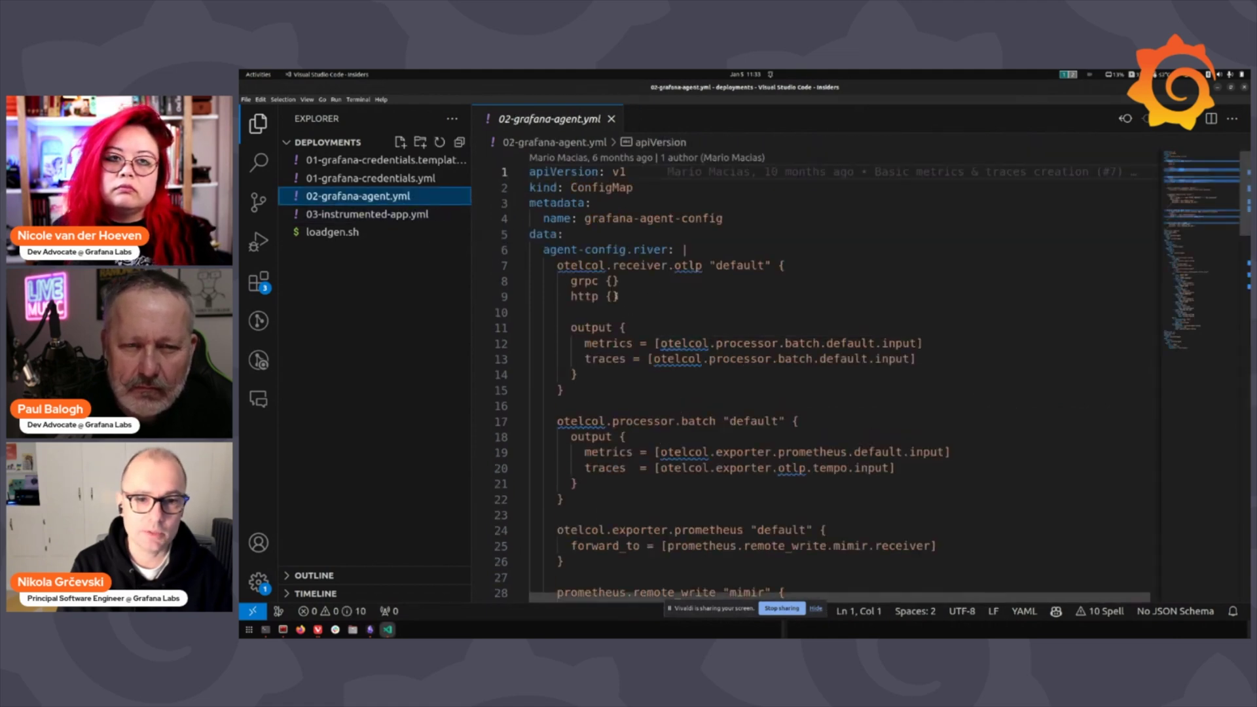
scroll(680, 365, "down", 5)
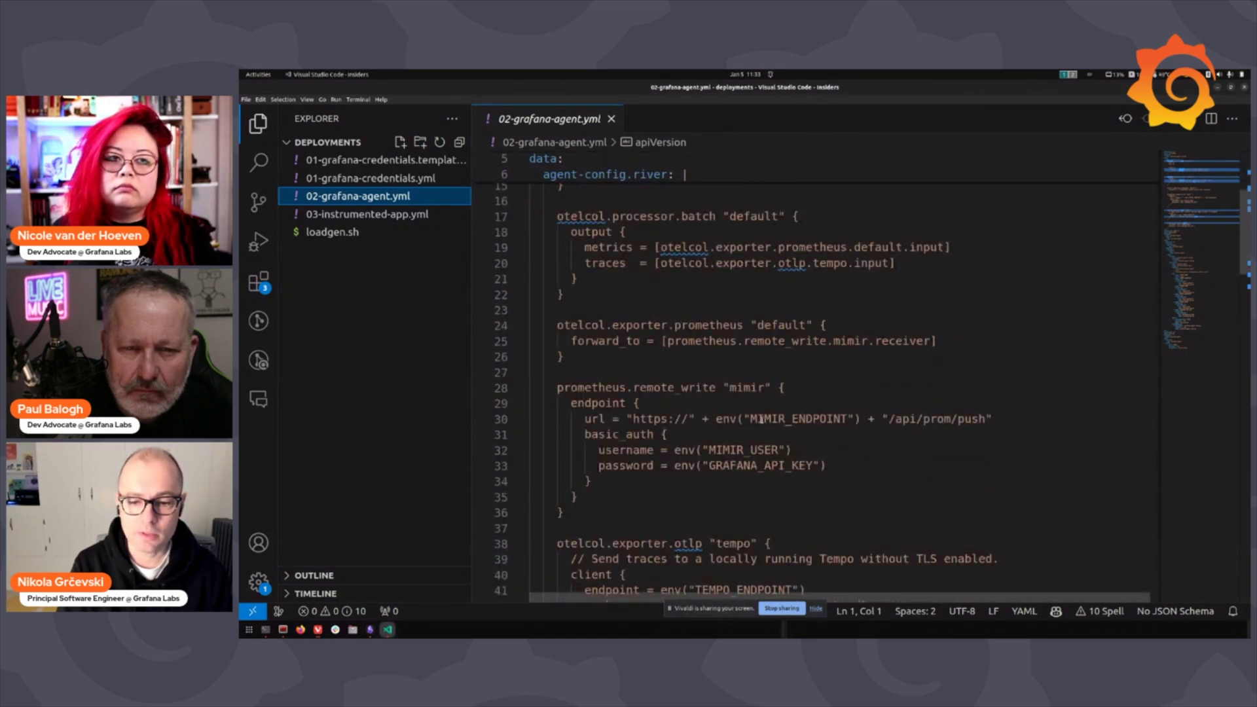
scroll(757, 421, "down", 2)
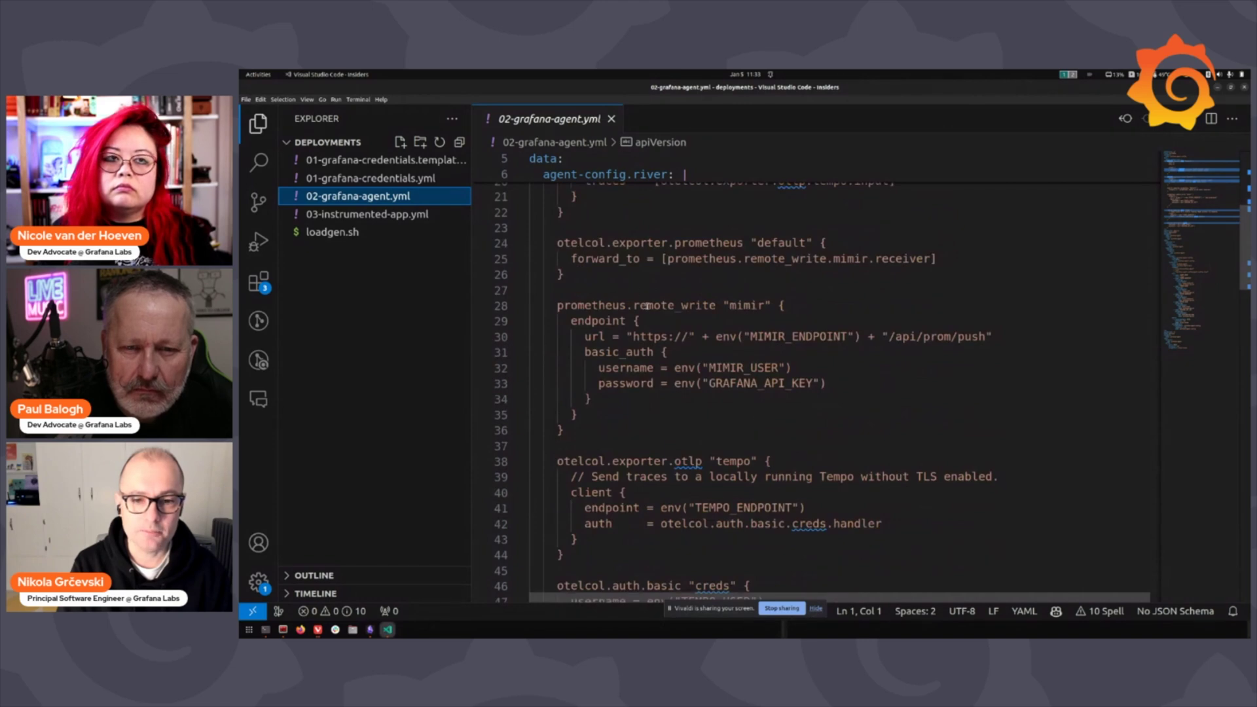
scroll(712, 385, "down", 3)
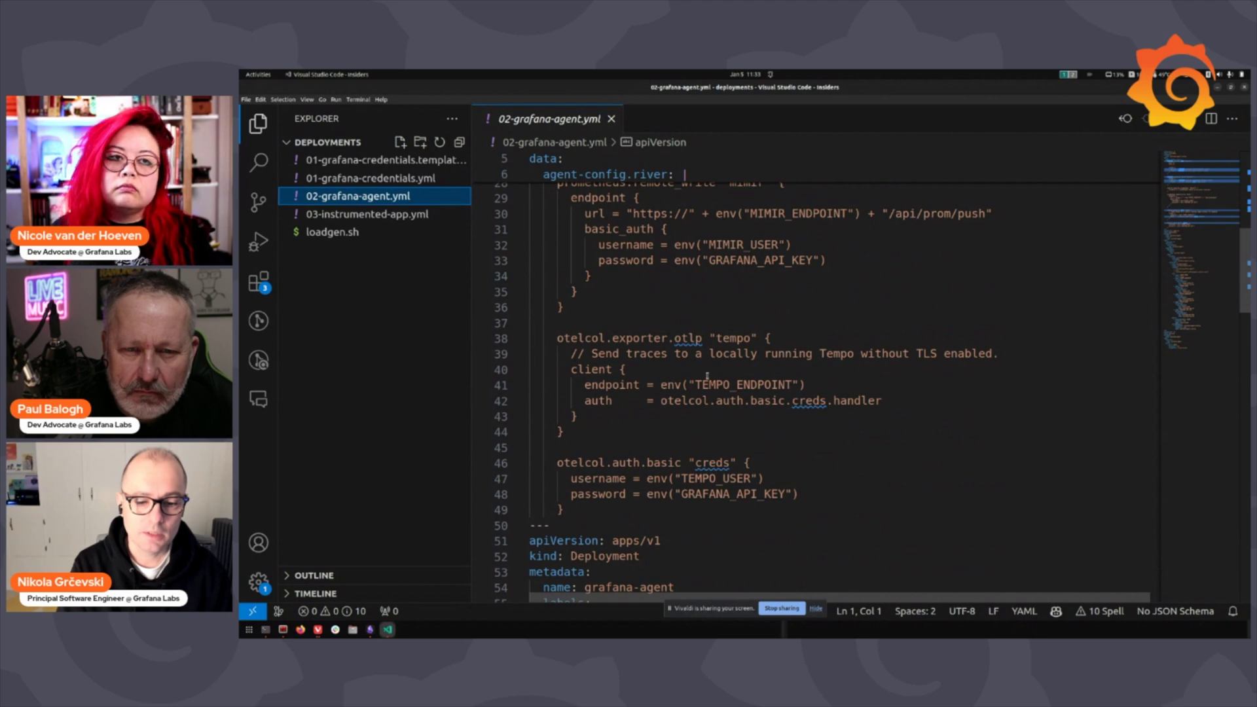
scroll(688, 414, "down", 6)
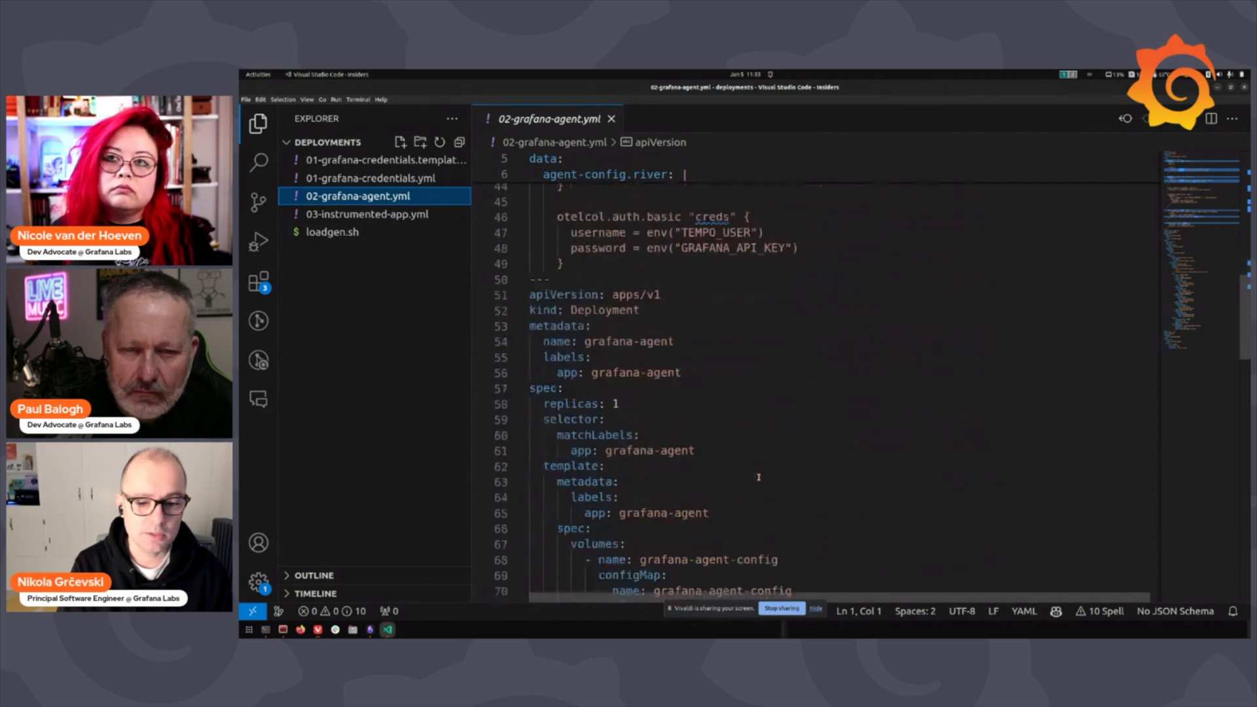
scroll(669, 225, "down", 18)
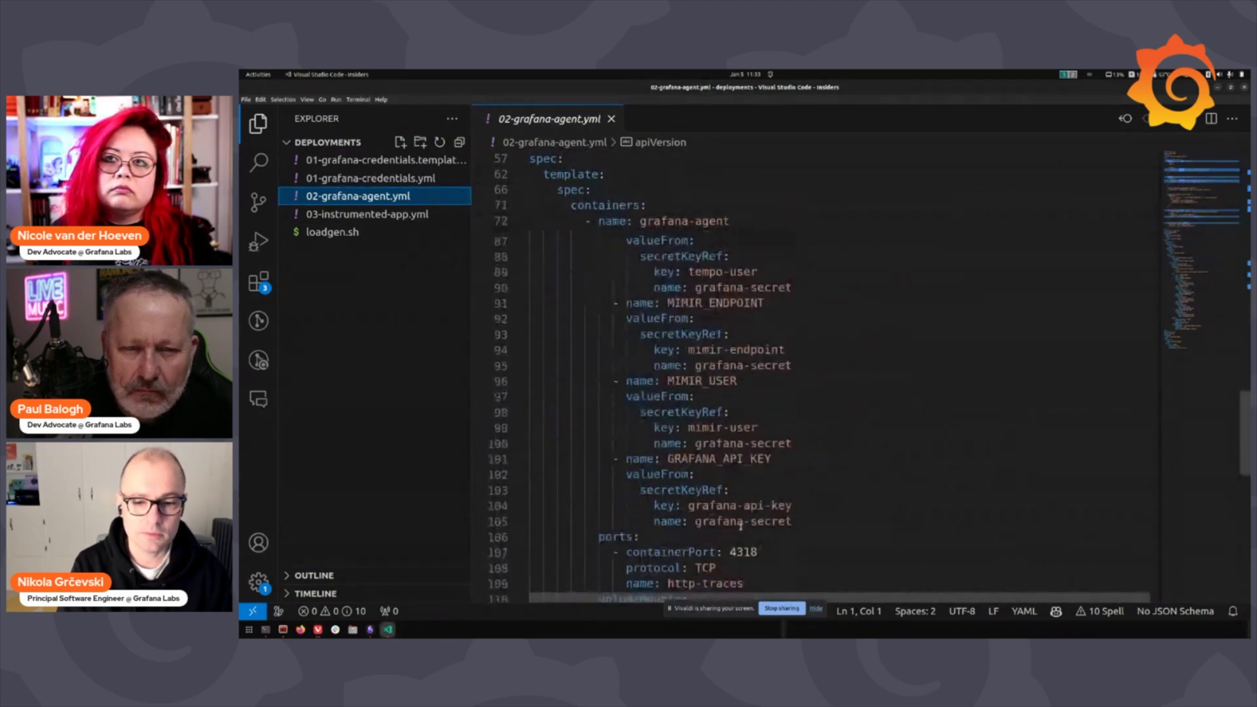
scroll(740, 526, "up", 20)
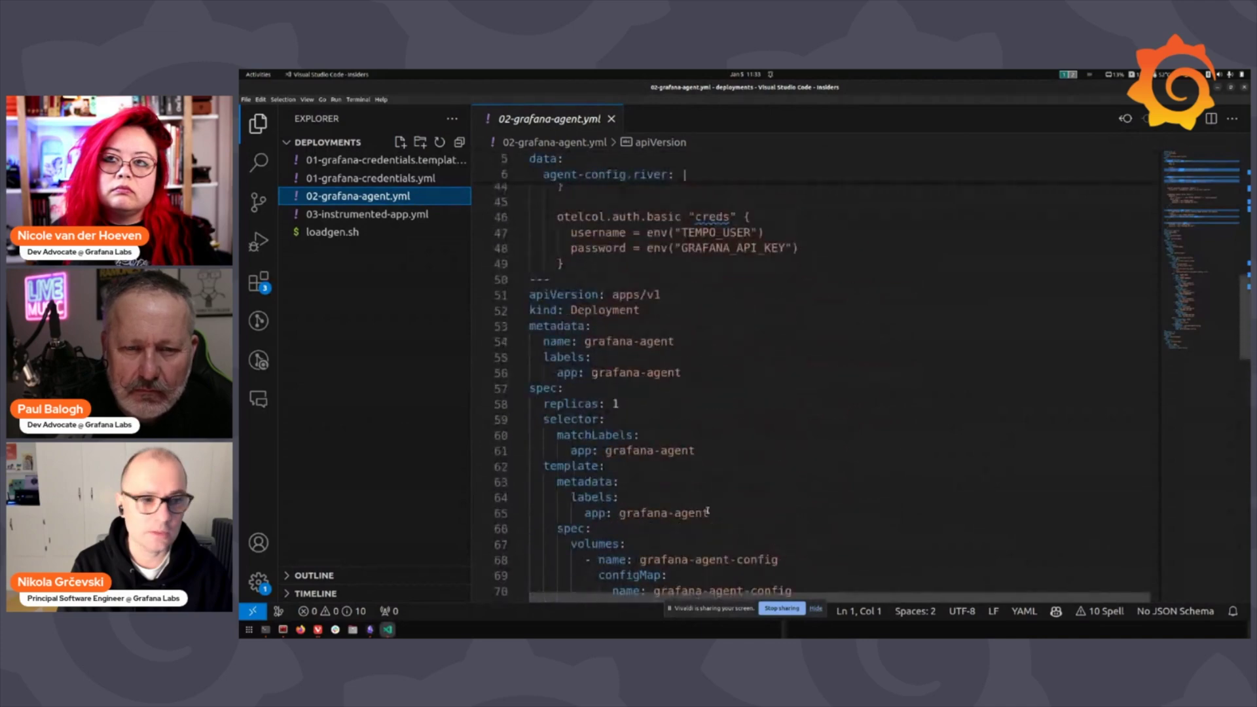
left_click(386, 214)
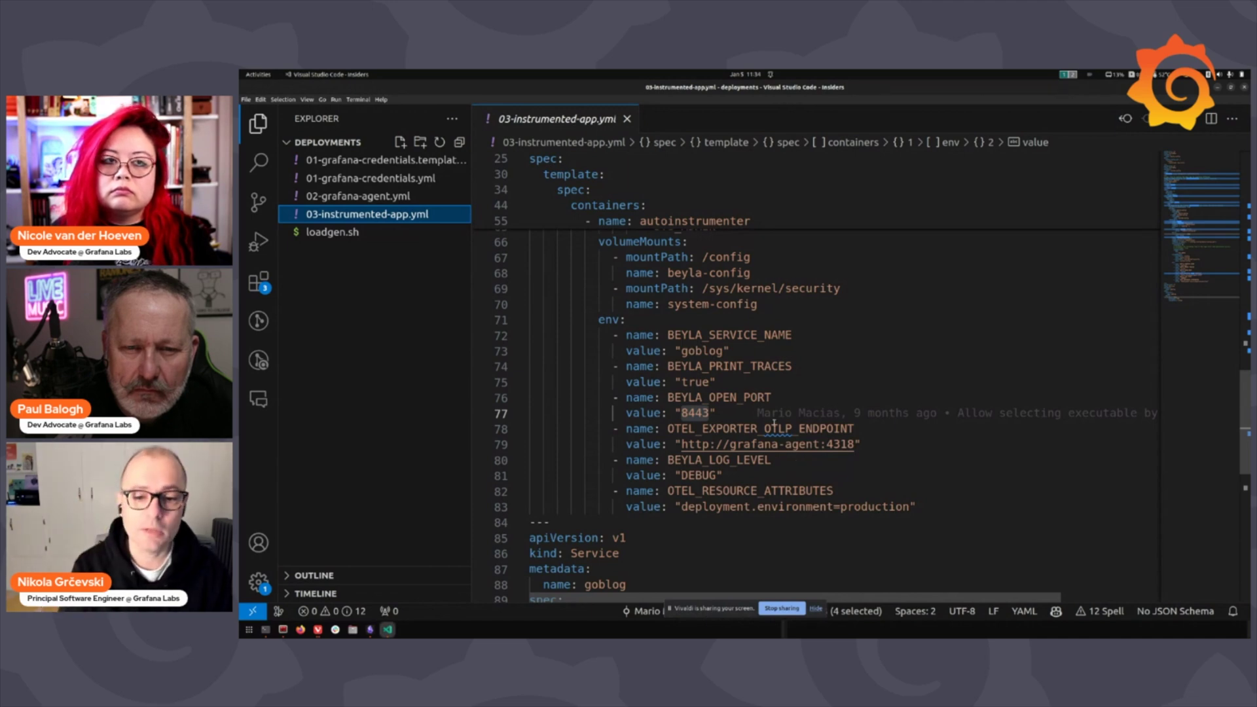
Step: Re-check 02-grafana-agent.yml and then the instrumented app deployment manifest again
mouse_move(768, 414)
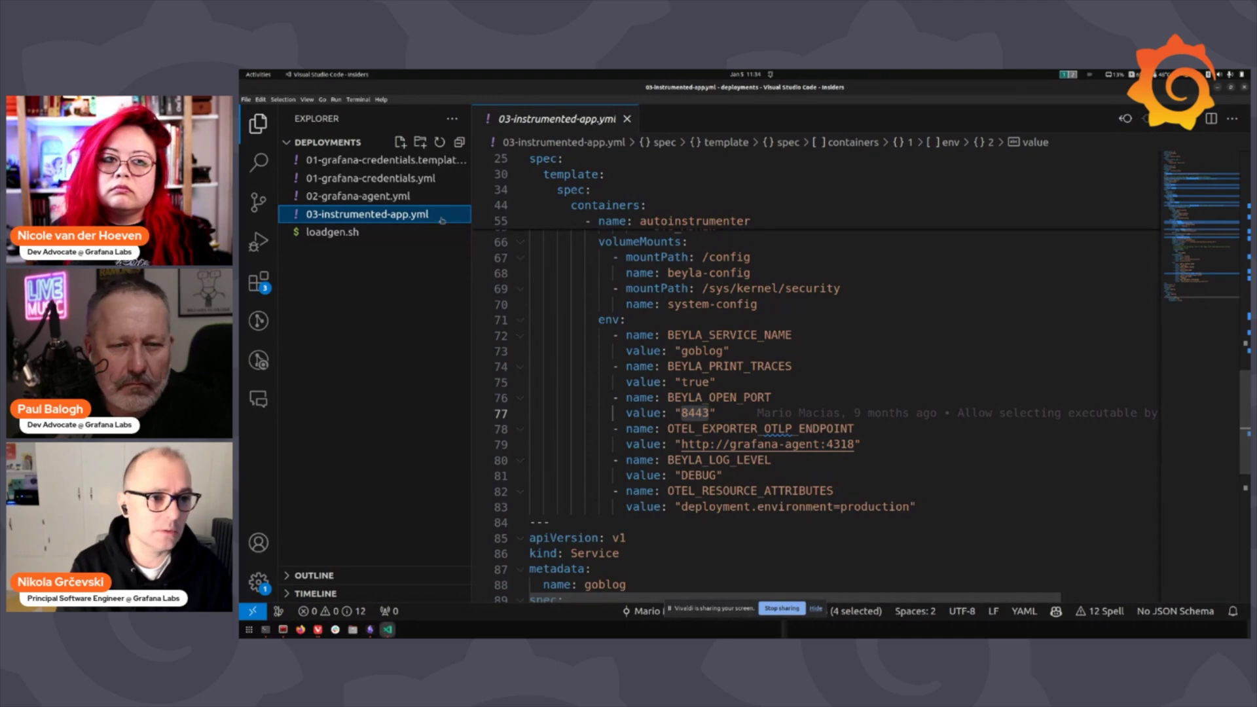
left_click(359, 196)
scroll(743, 323, "up", 10)
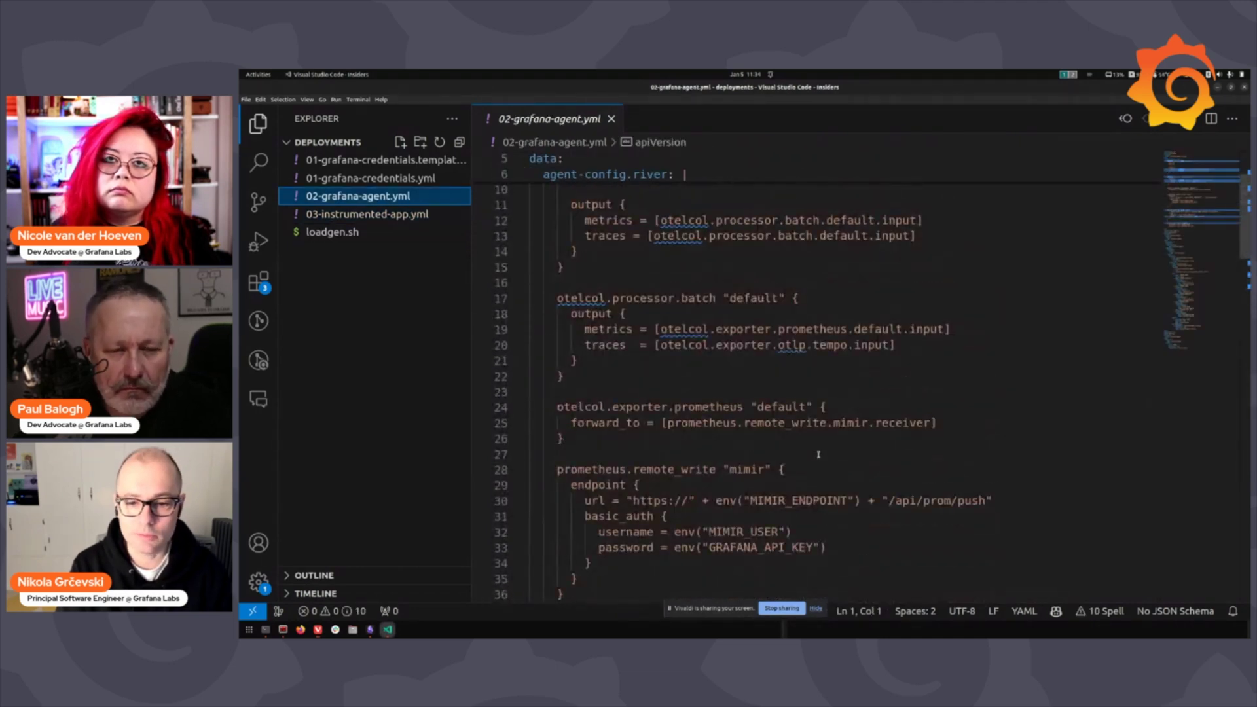
scroll(794, 454, "down", 2)
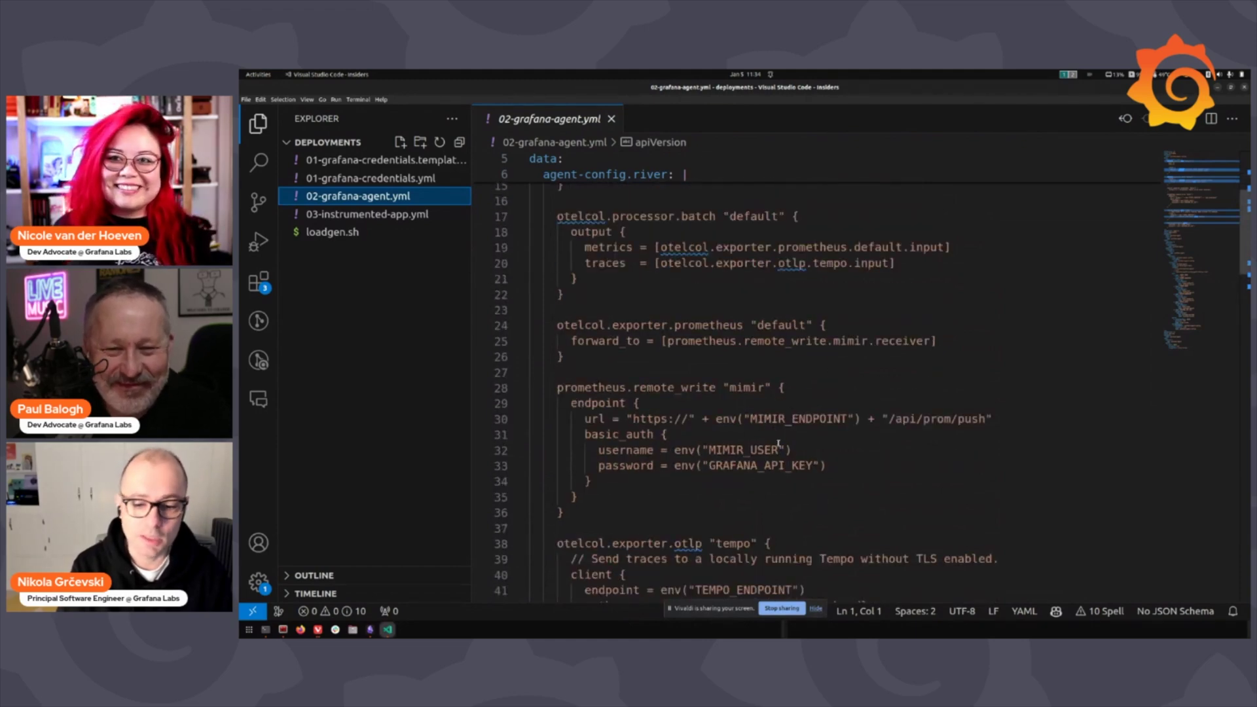
scroll(778, 445, "down", 4)
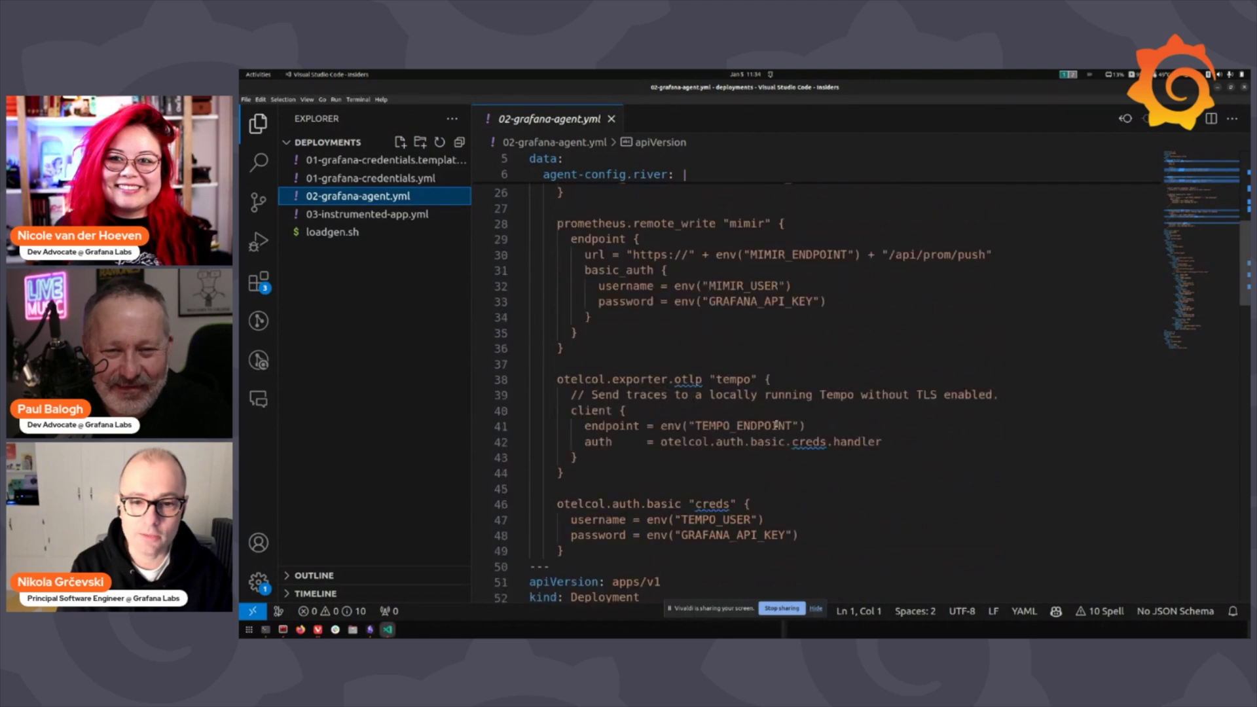
scroll(776, 424, "up", 4)
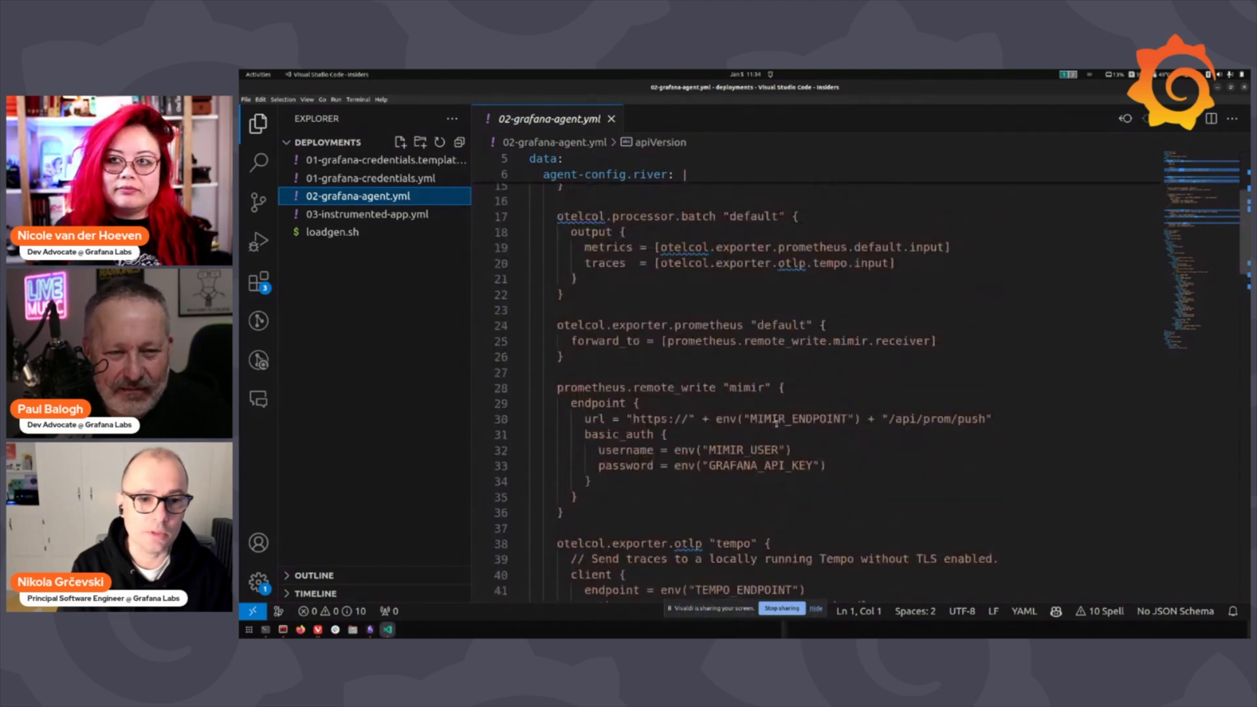
left_click(419, 216)
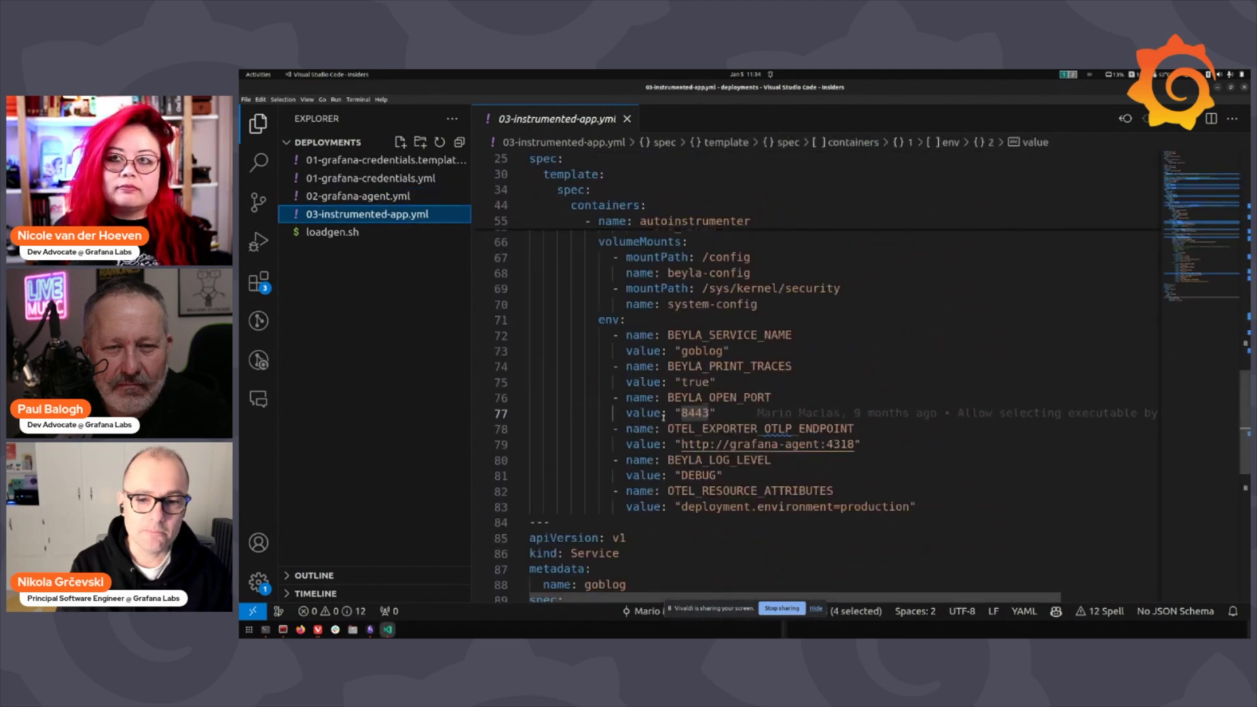
scroll(673, 427, "down", 5)
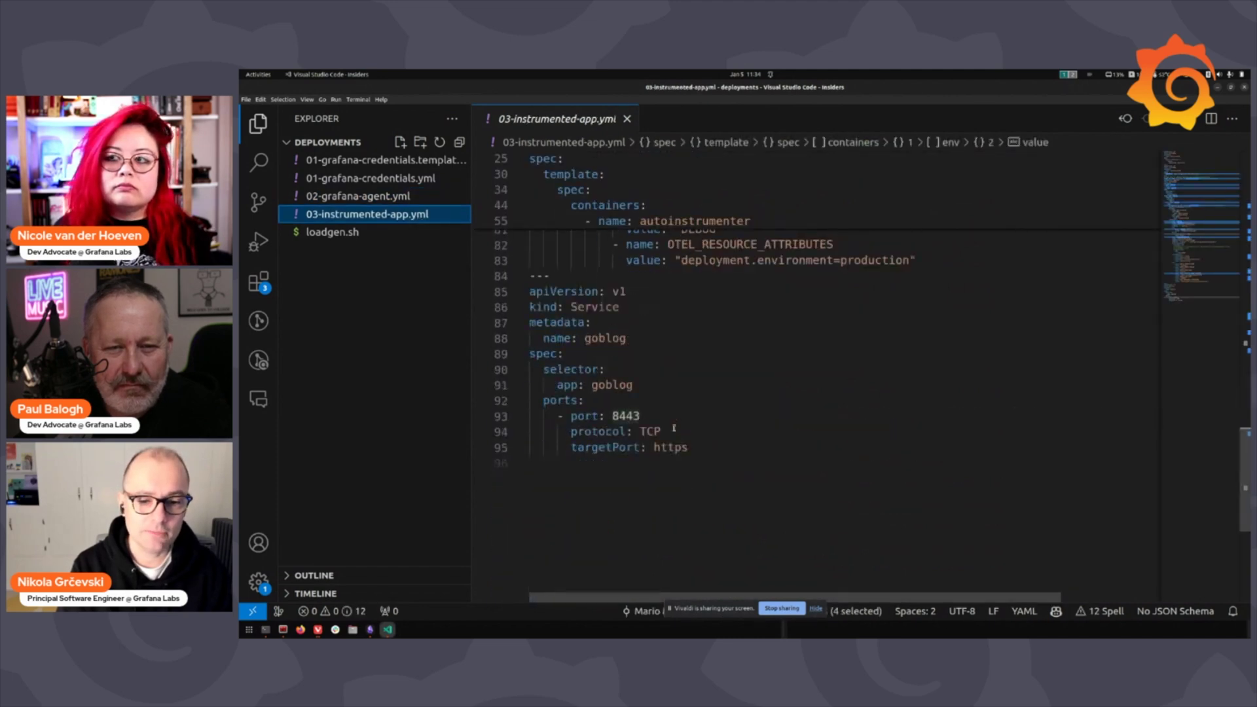
scroll(673, 427, "up", 11)
scroll(674, 427, "up", 1)
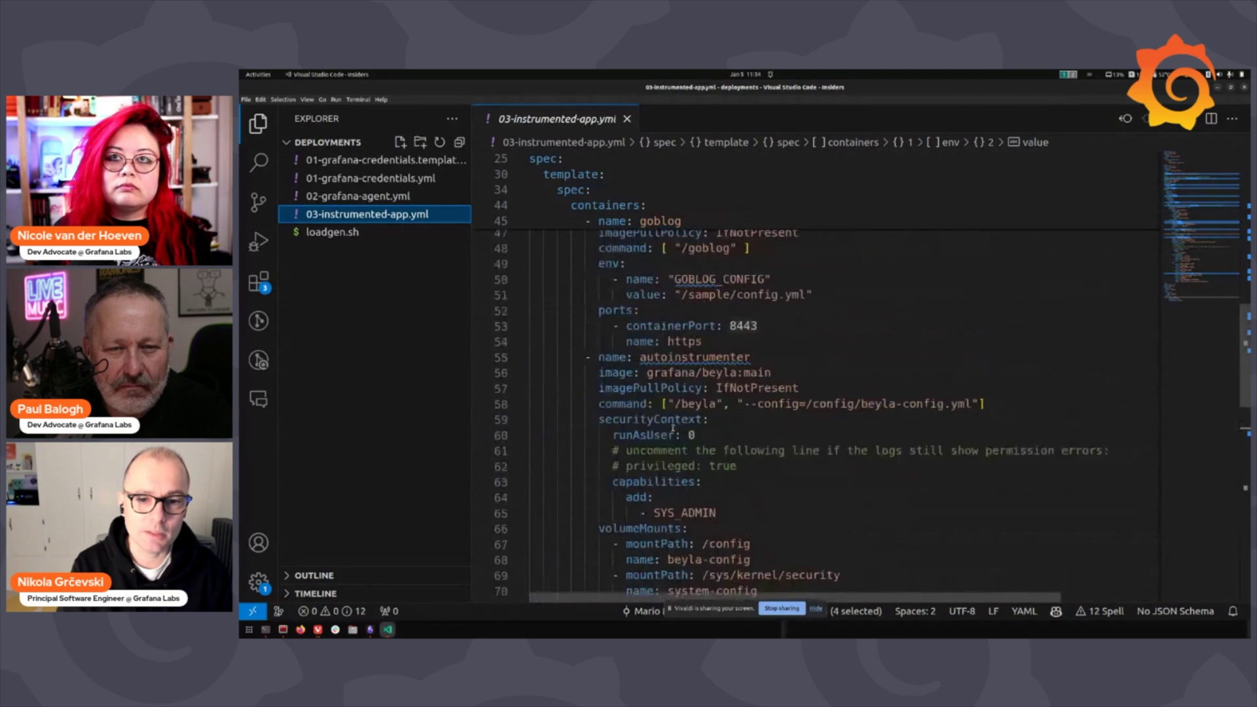
left_click(334, 232)
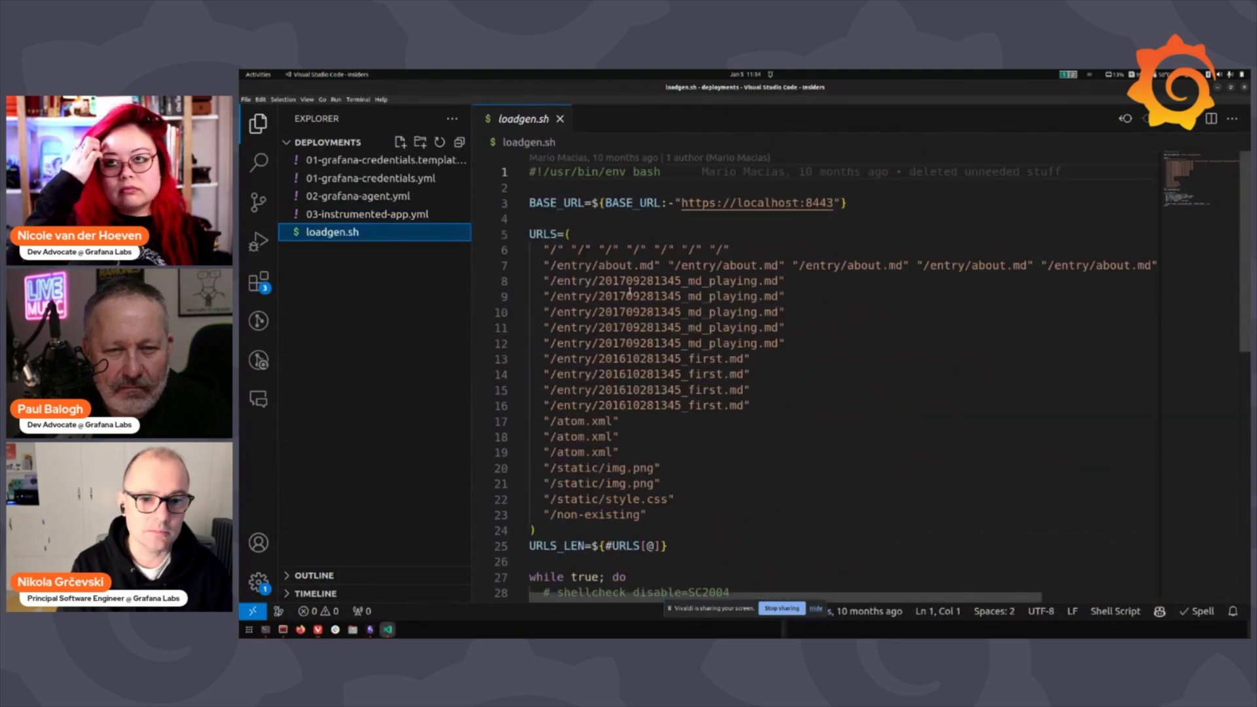
scroll(718, 362, "down", 3)
scroll(719, 362, "up", 3)
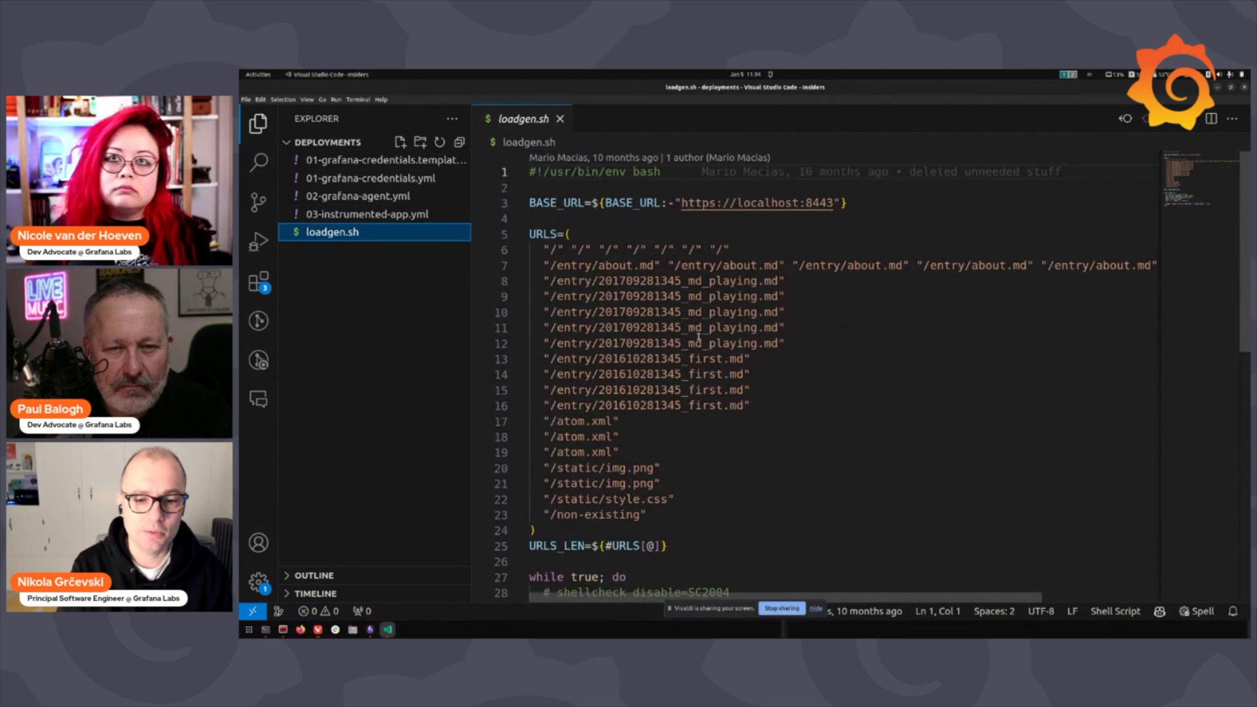
scroll(700, 371, "down", 2)
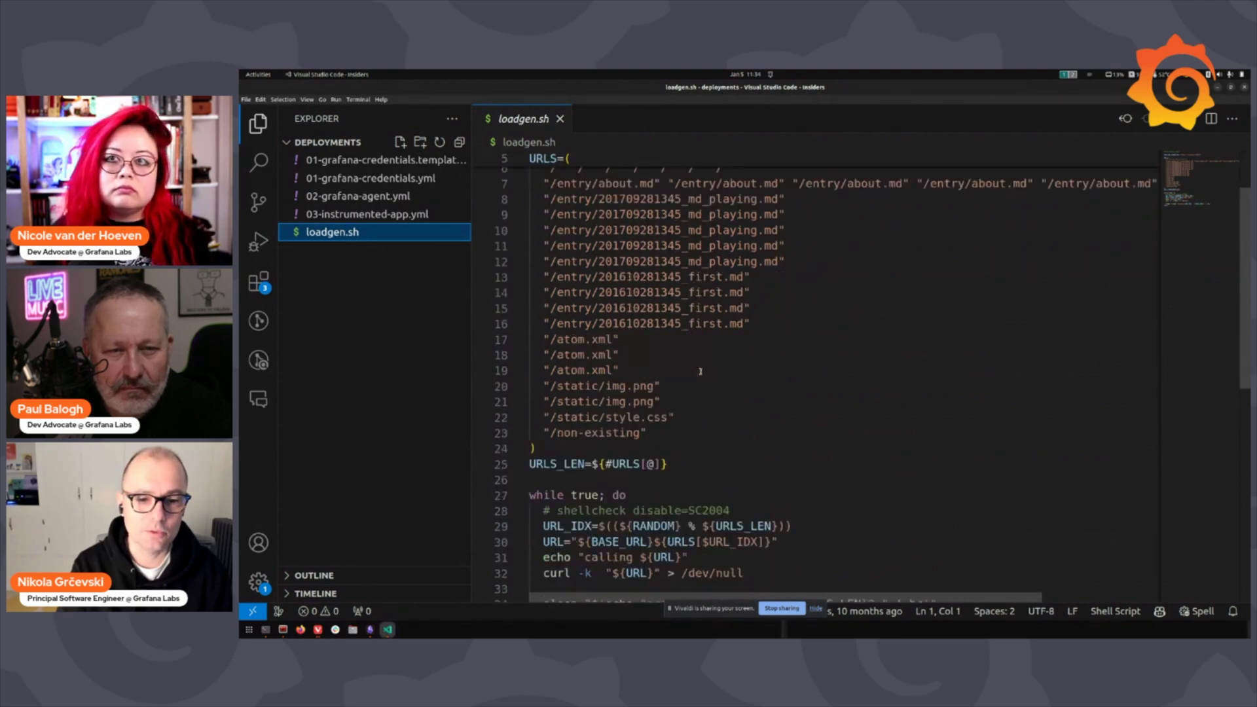
scroll(700, 371, "down", 1)
scroll(651, 336, "up", 2)
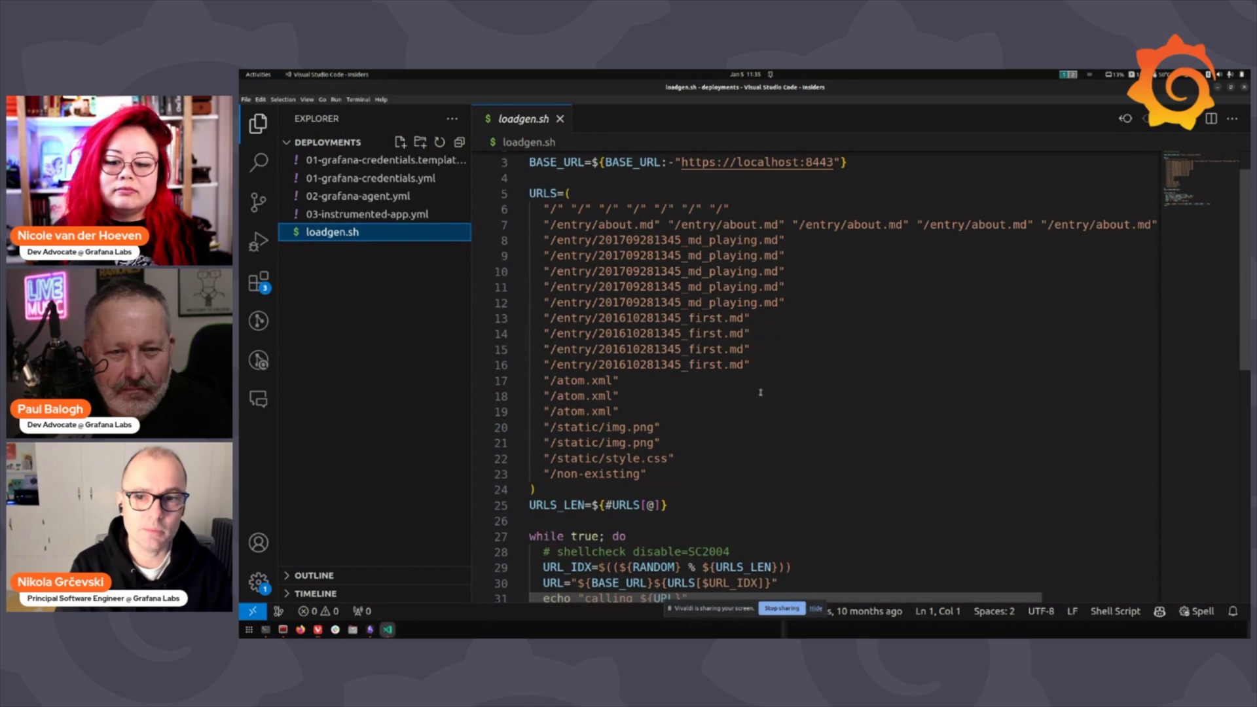
scroll(760, 406, "up", 1)
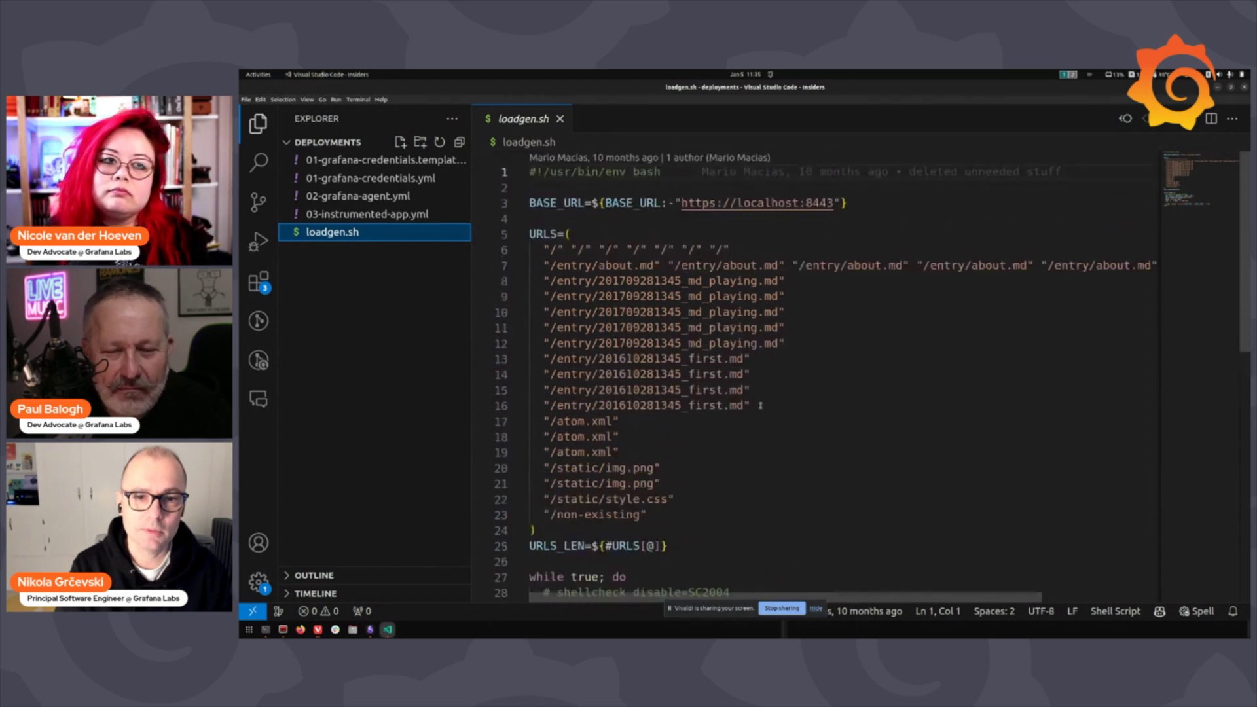
scroll(761, 406, "down", 5)
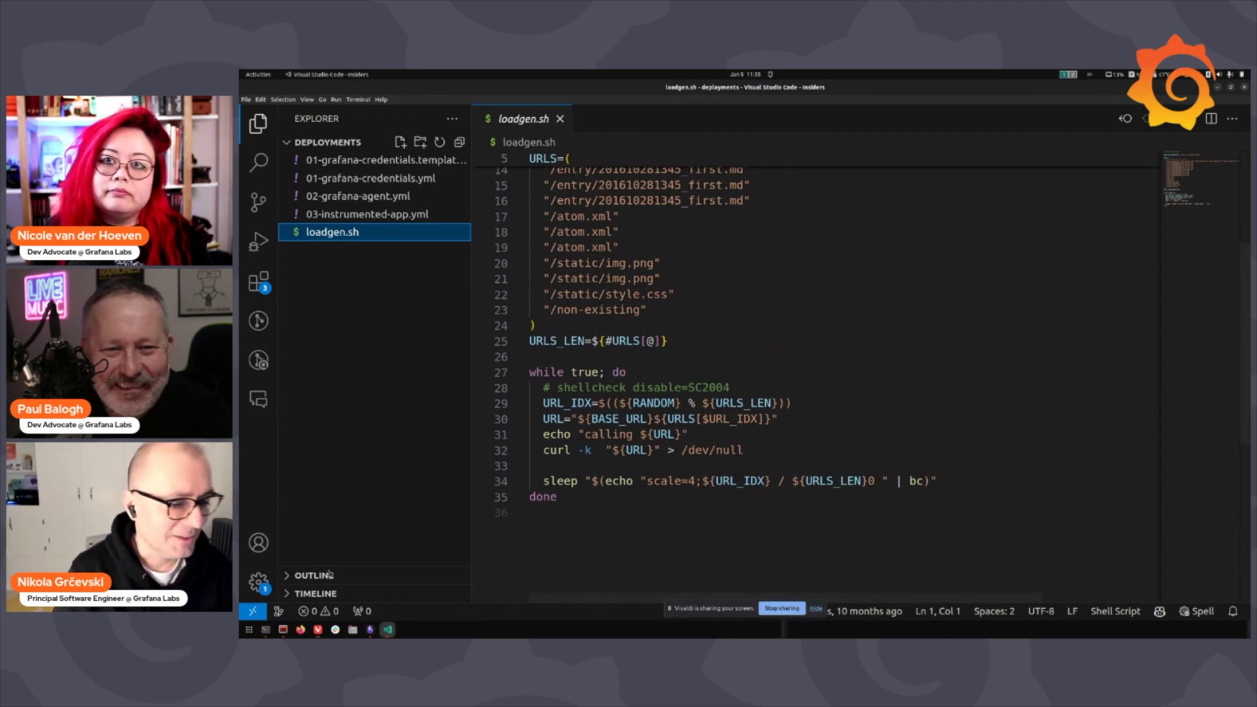
Step: In Terminator, run 'kind create cluster' to start a local cluster with context kind-kind
left_click(285, 631)
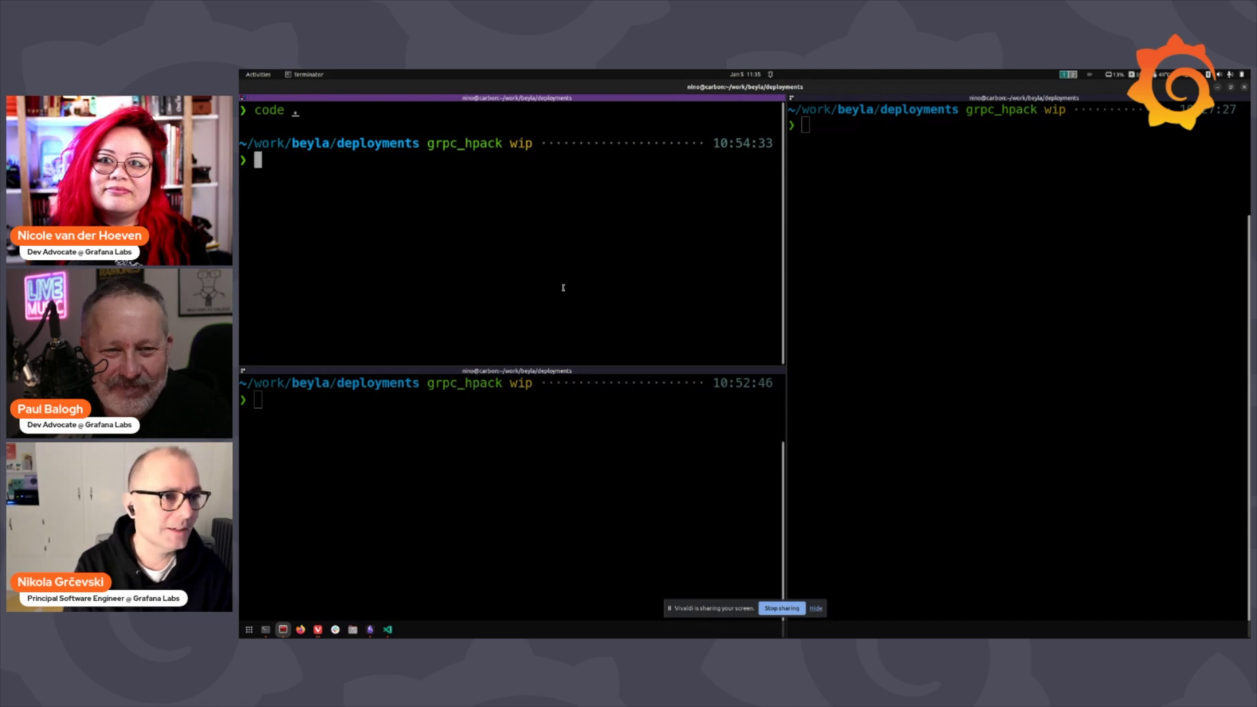
type("kind ")
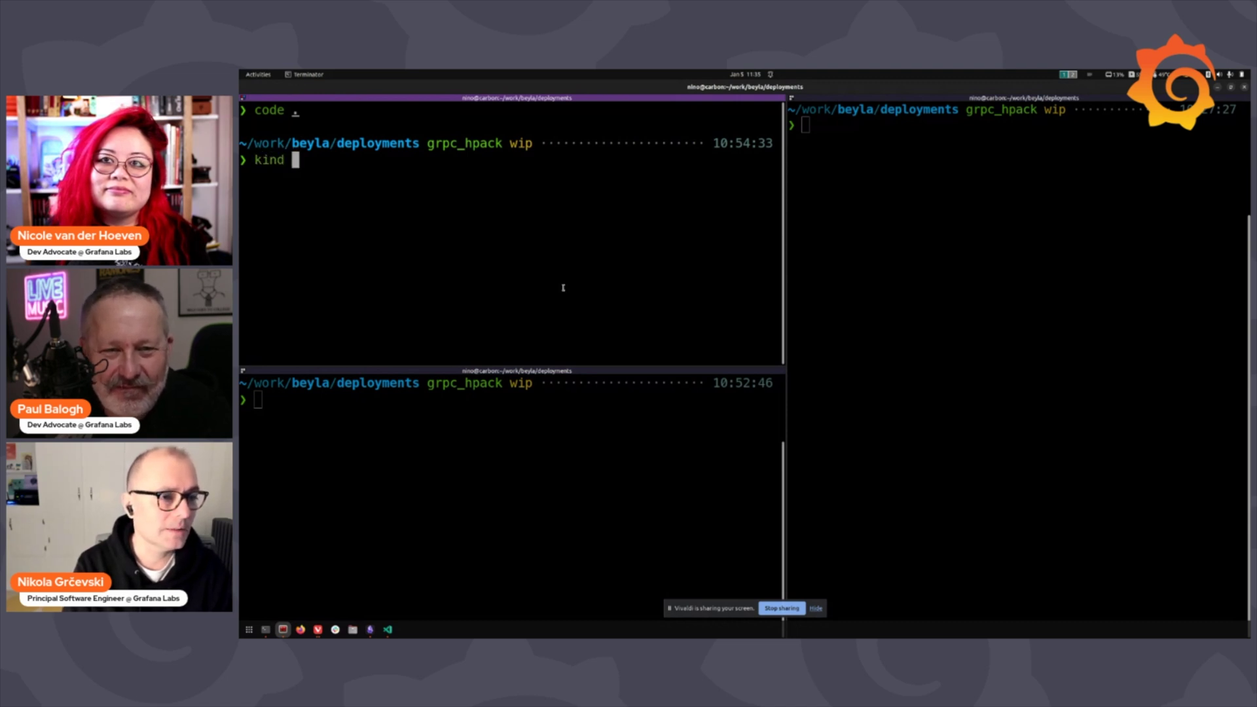
type("creare")
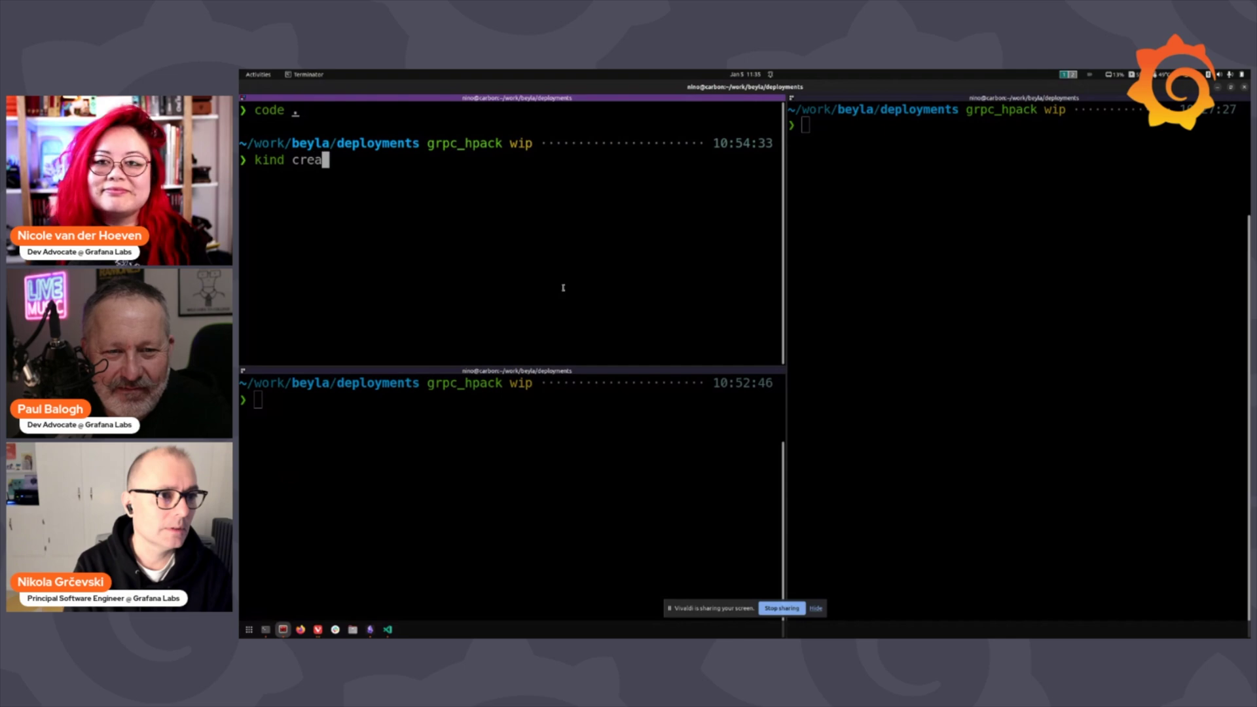
key("BackSpace")
key("BackSpace")
type("te cl")
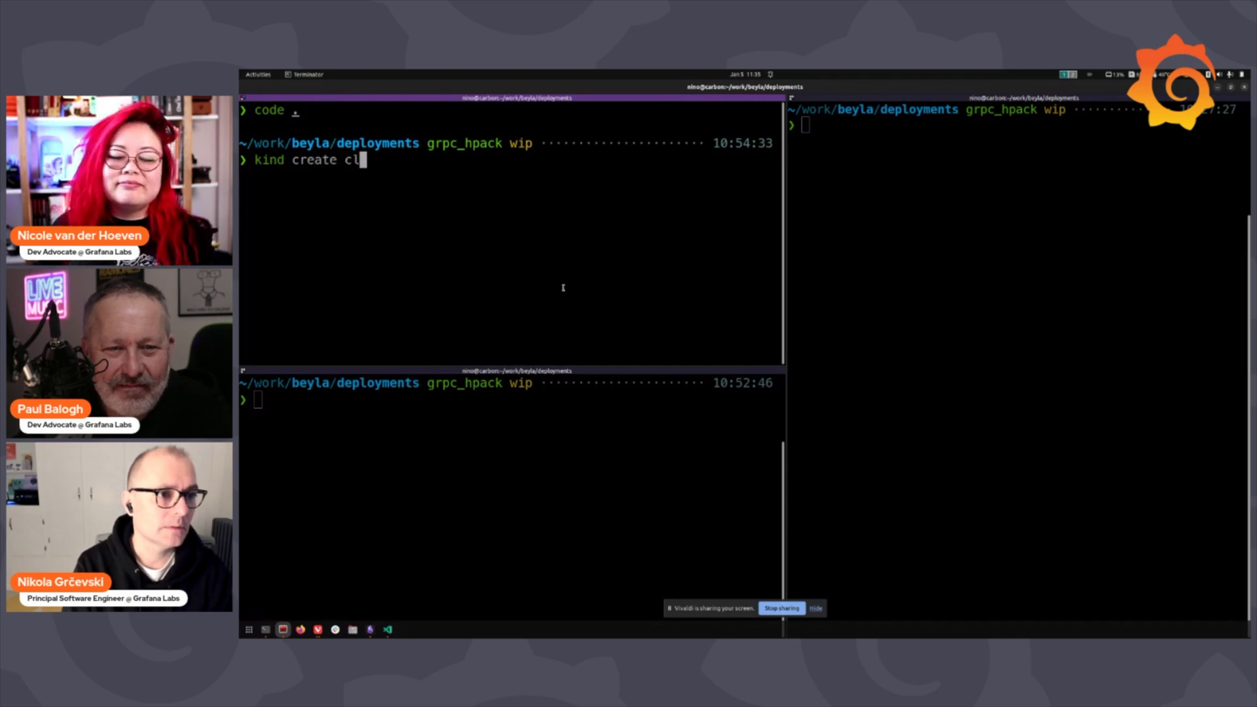
type("uster")
key("Return")
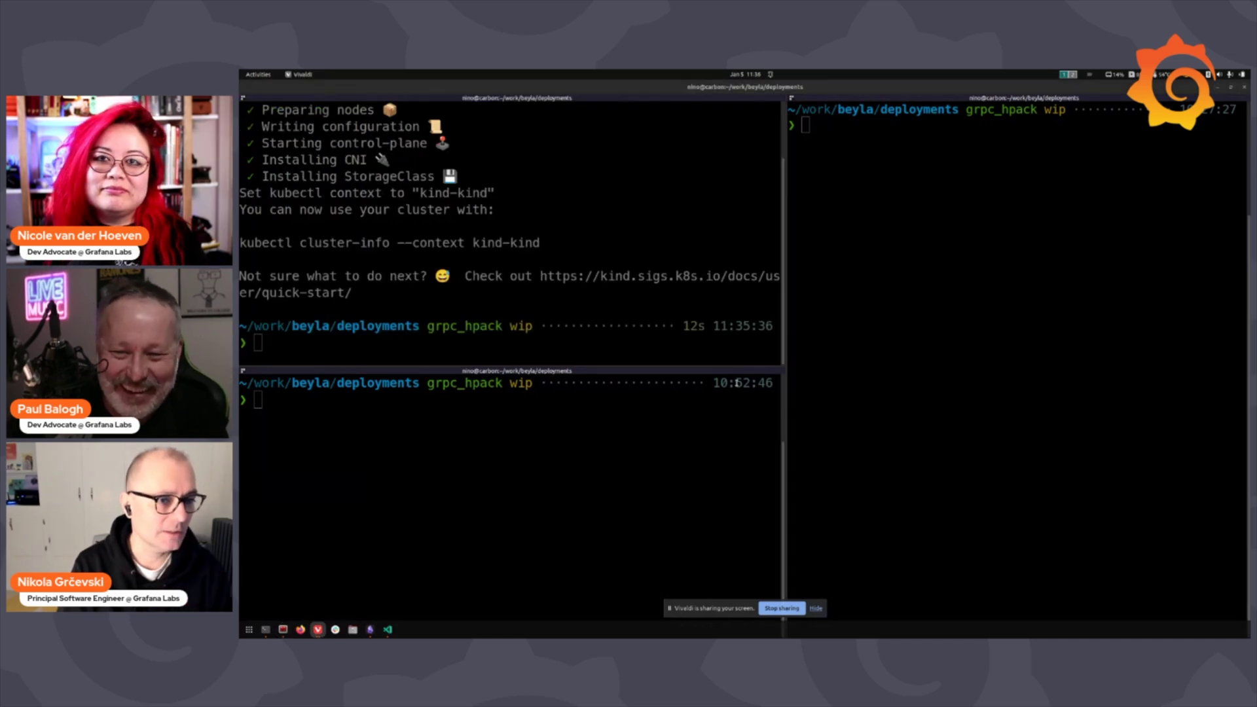
Step: List the files in the deployments folder with ls
left_click(610, 354)
type("ls")
key("Return")
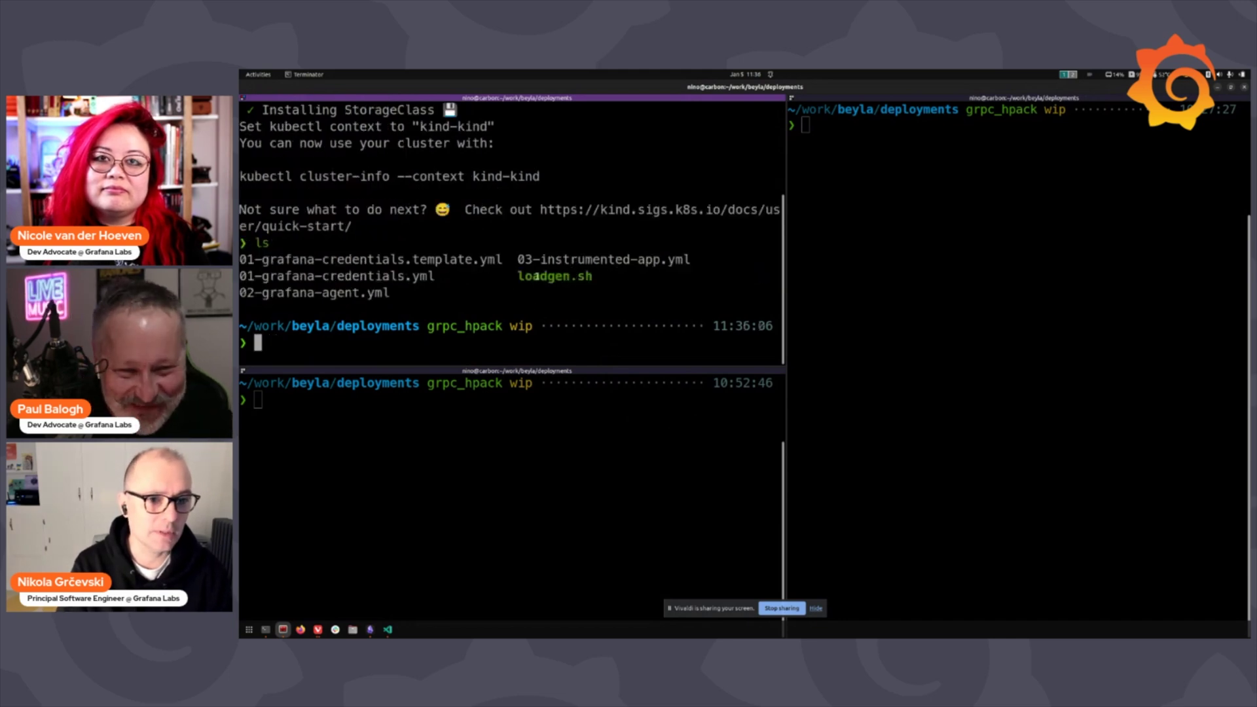
Step: Print 01-grafana-credentials.template.yml with cat to view the placeholder grafana-secret values
double_click(289, 277)
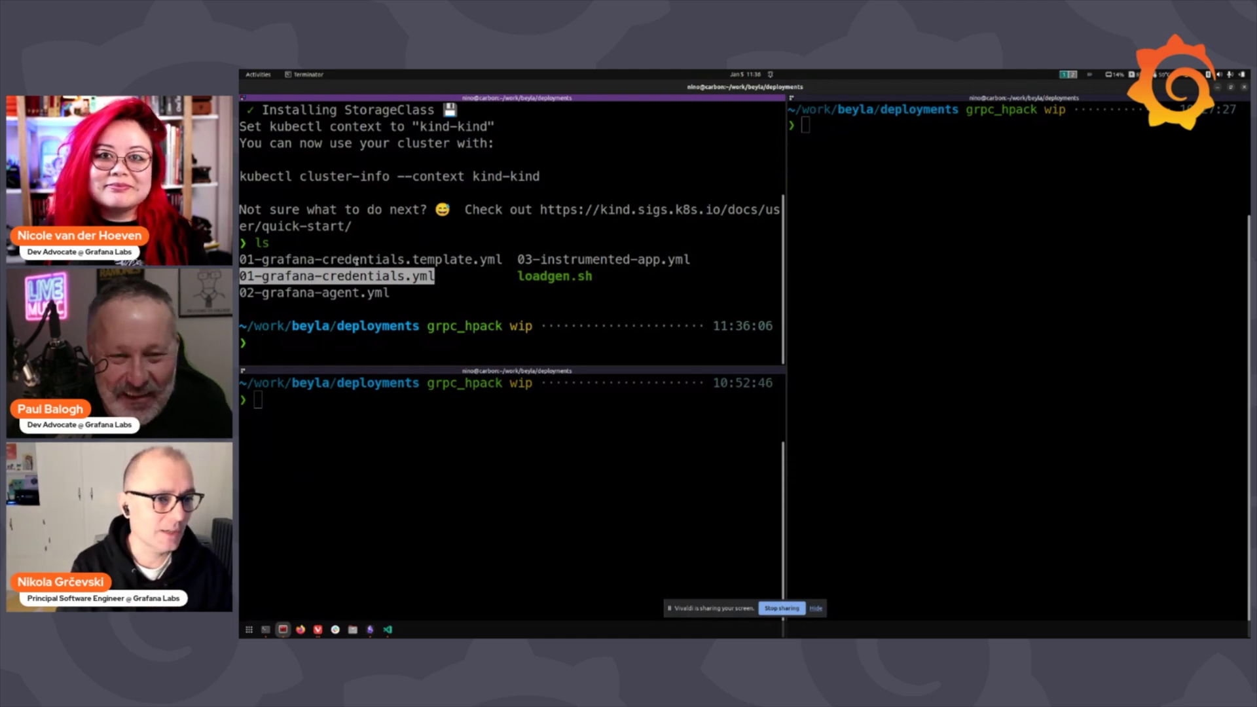
double_click(355, 259)
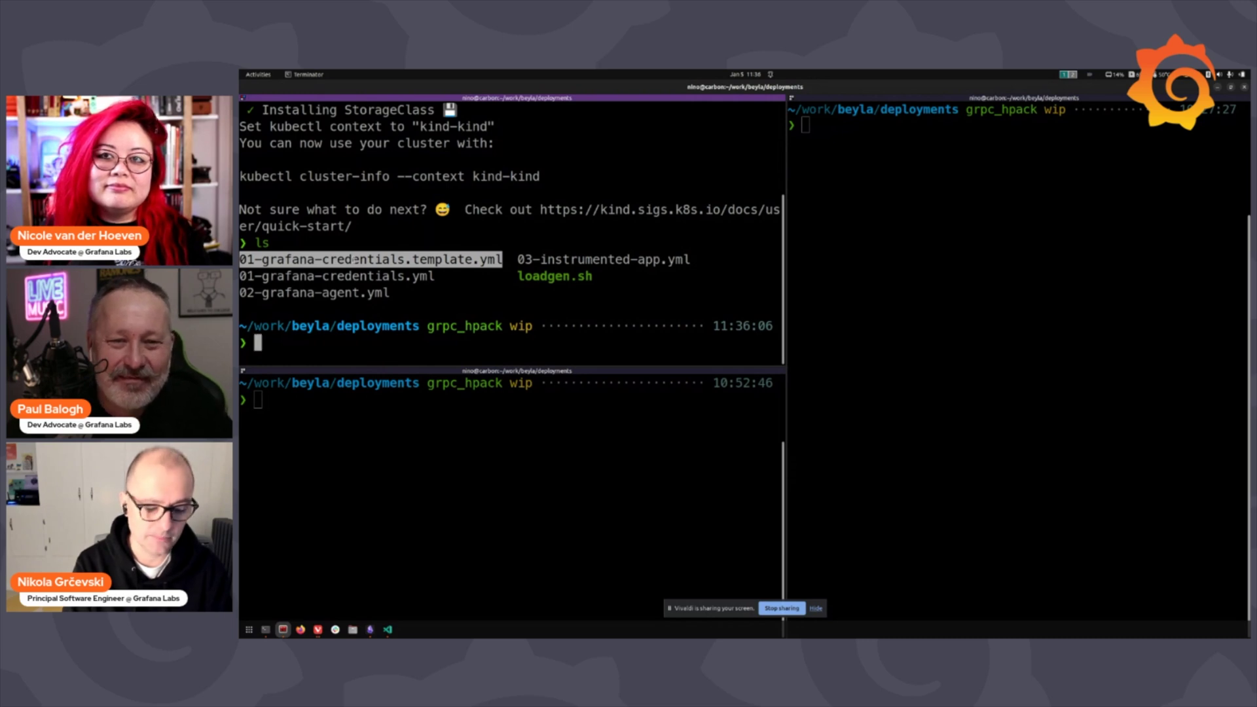
type("cat")
middle_click(357, 262)
key("Return")
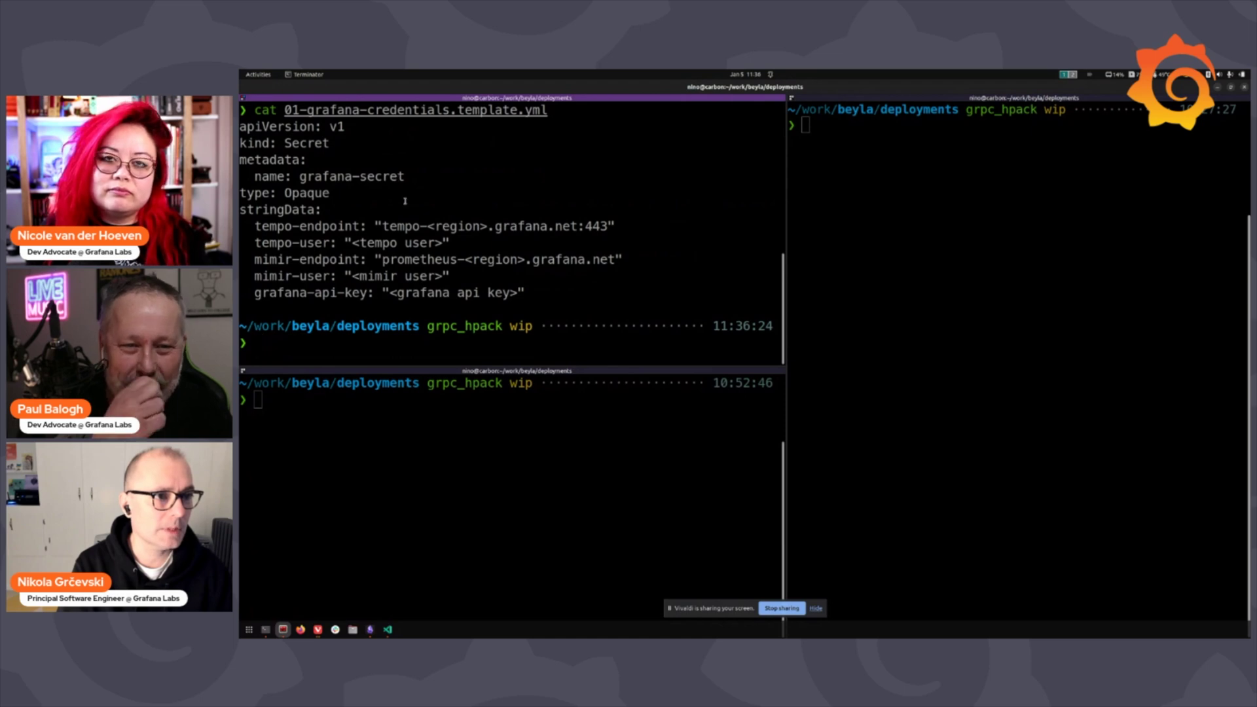
scroll(406, 201, "up", 1)
scroll(405, 201, "down", 1)
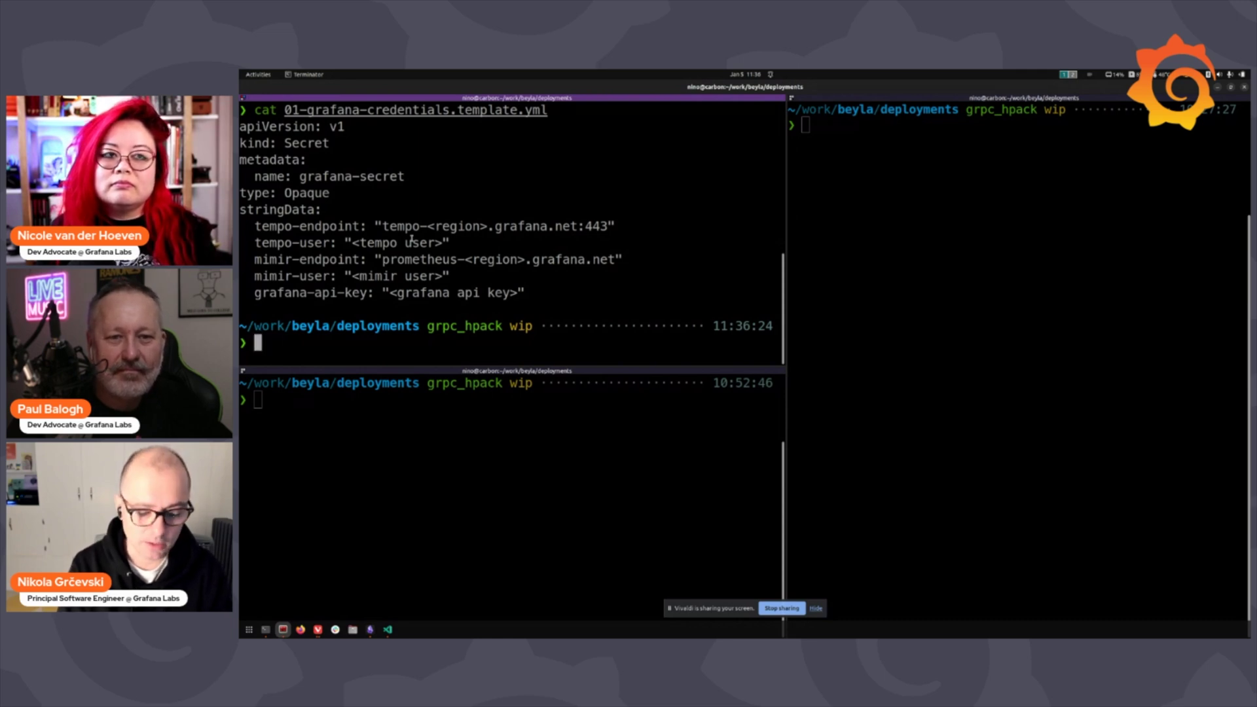
Step: Apply 01-grafana-credentials.yml with kubectl to create the grafana-secret
type("kube")
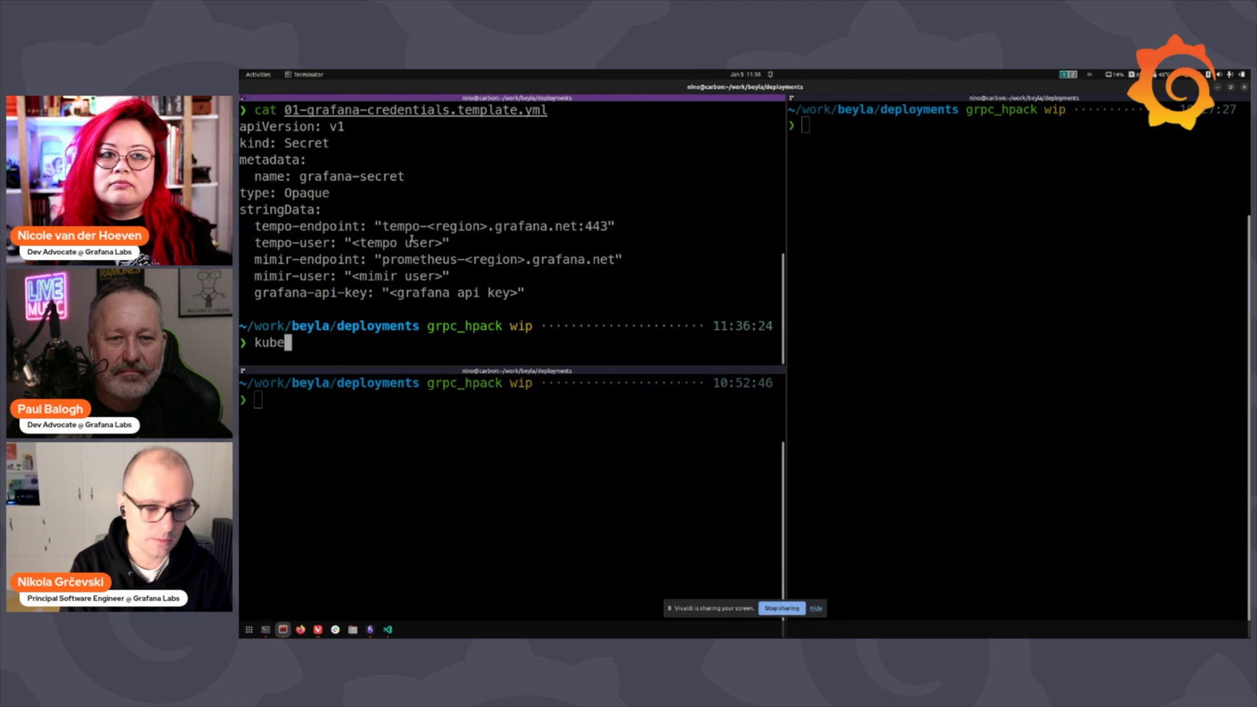
type("ctl -")
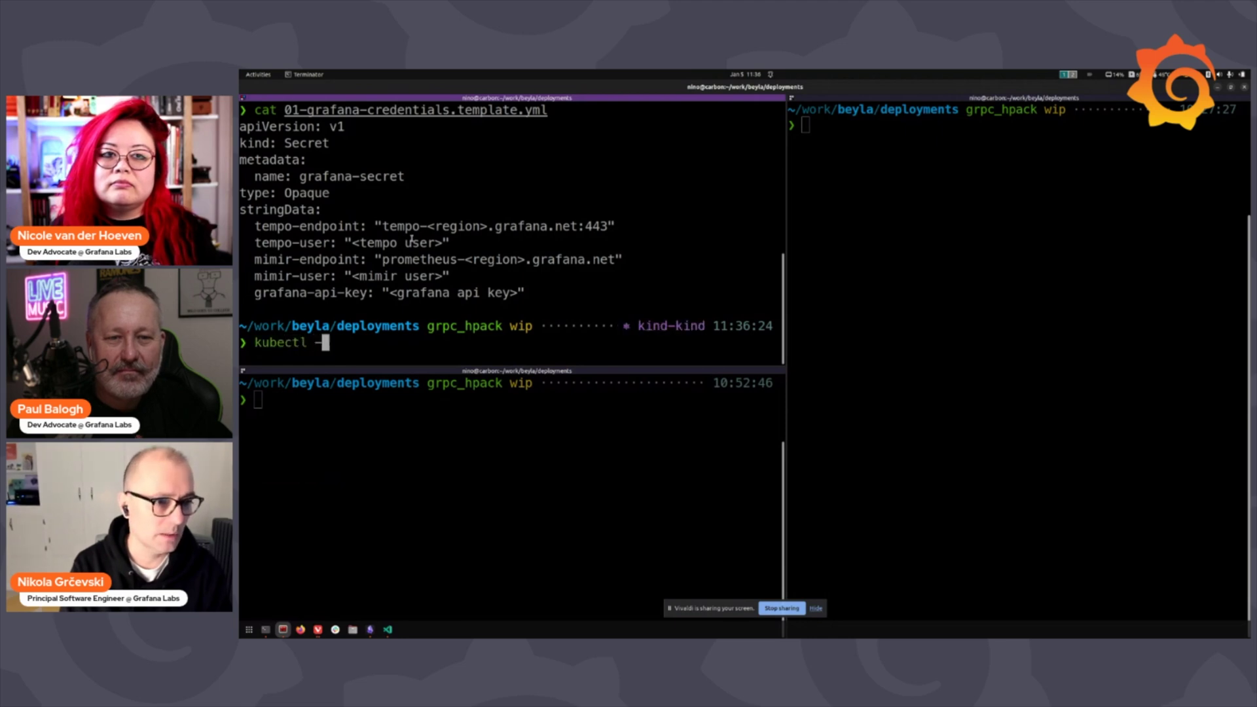
type("apply 0f")
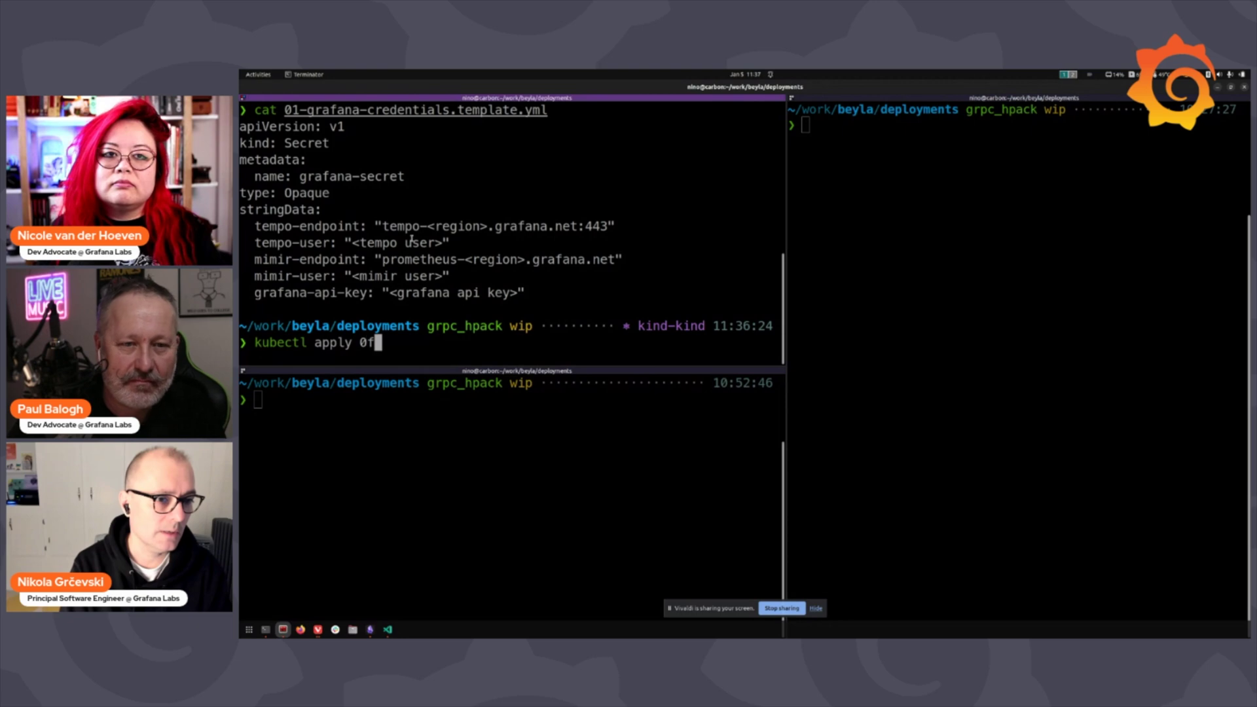
key("BackSpace")
type("-f 01")
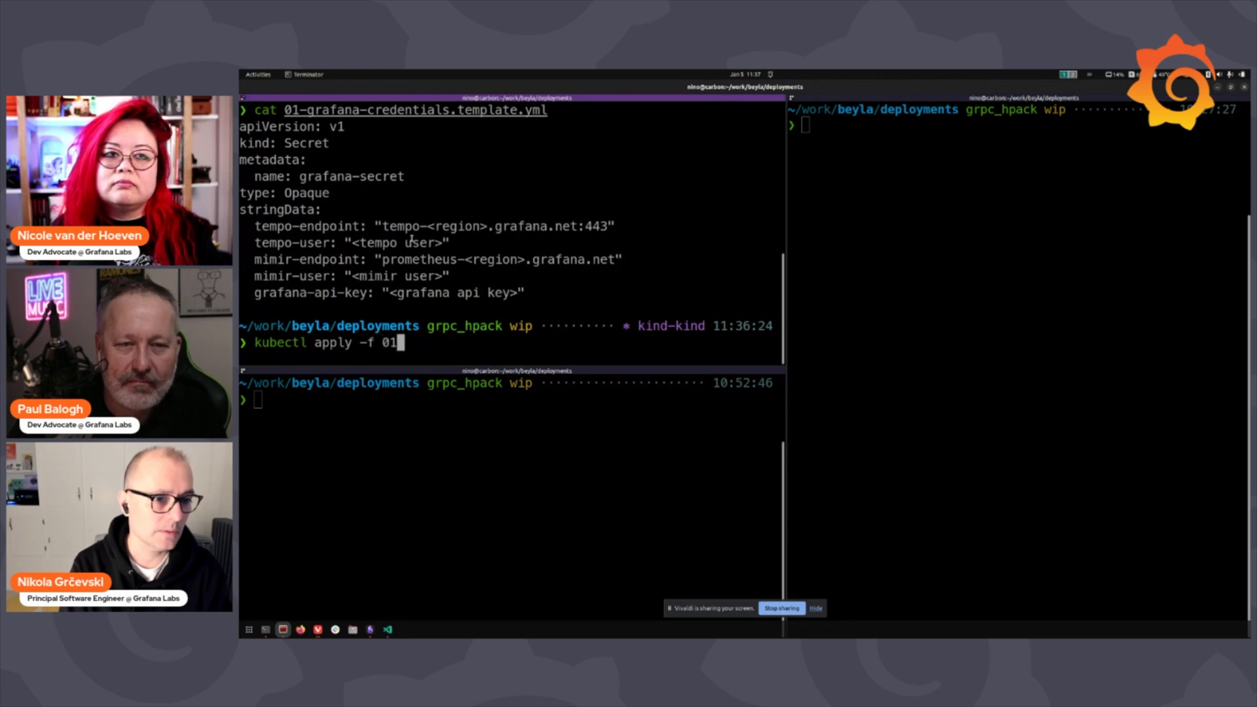
key("Tab")
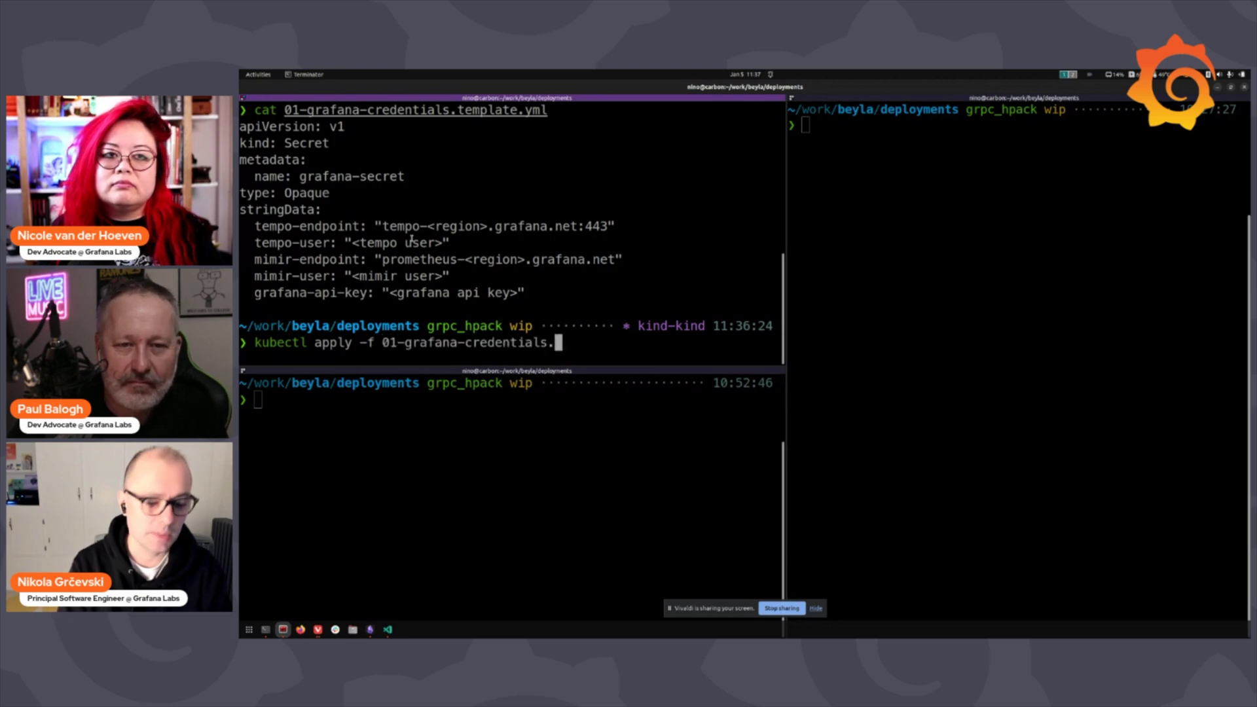
type("y")
type("aml")
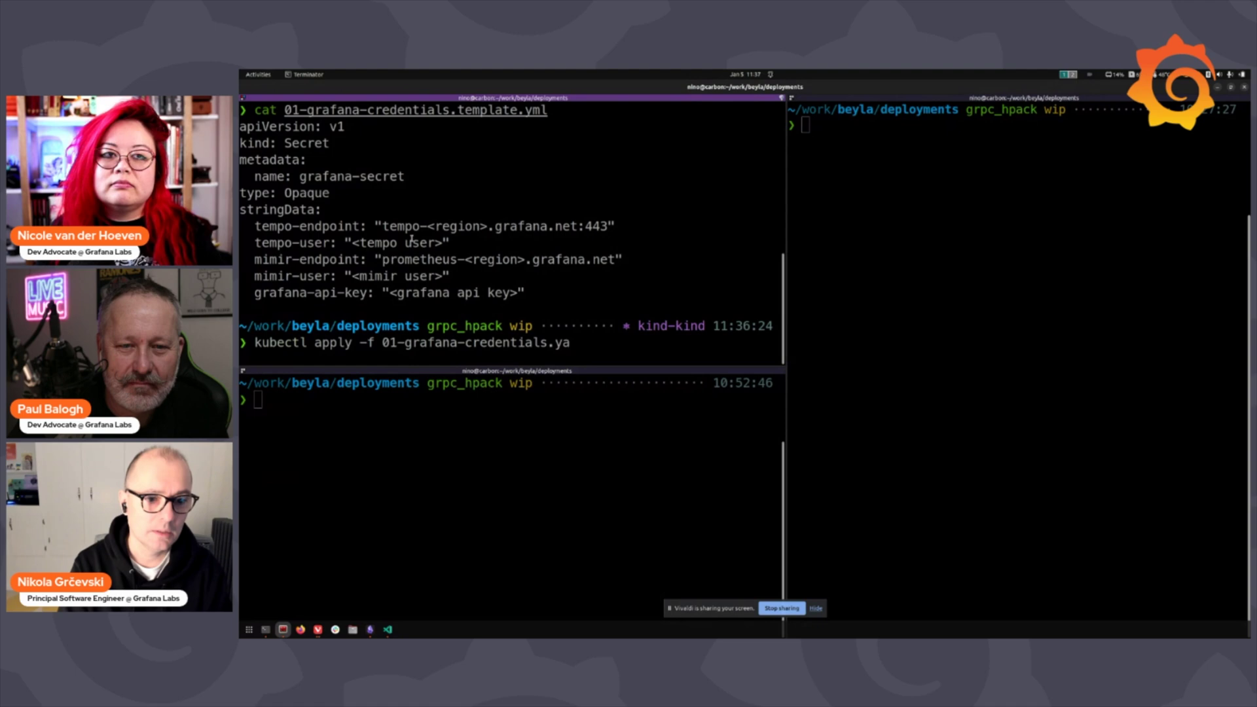
key("BackSpace")
key("BackSpace")
key("BackSpace")
type("ml")
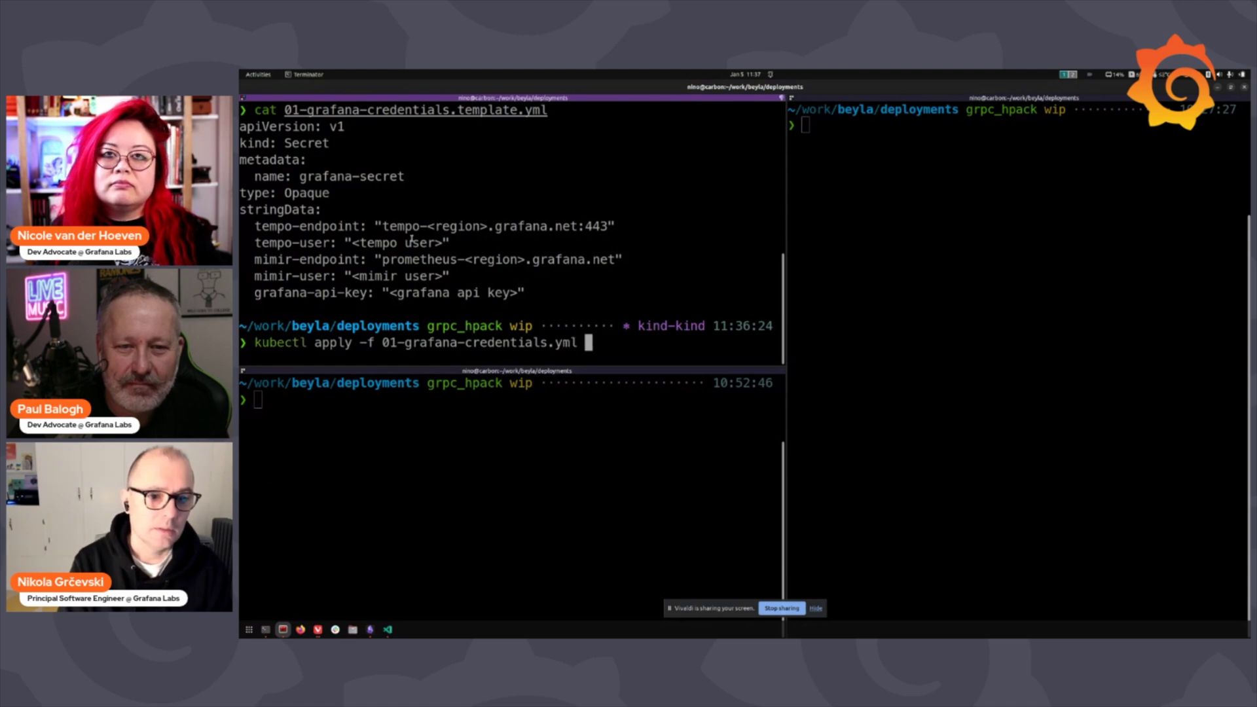
key("Return")
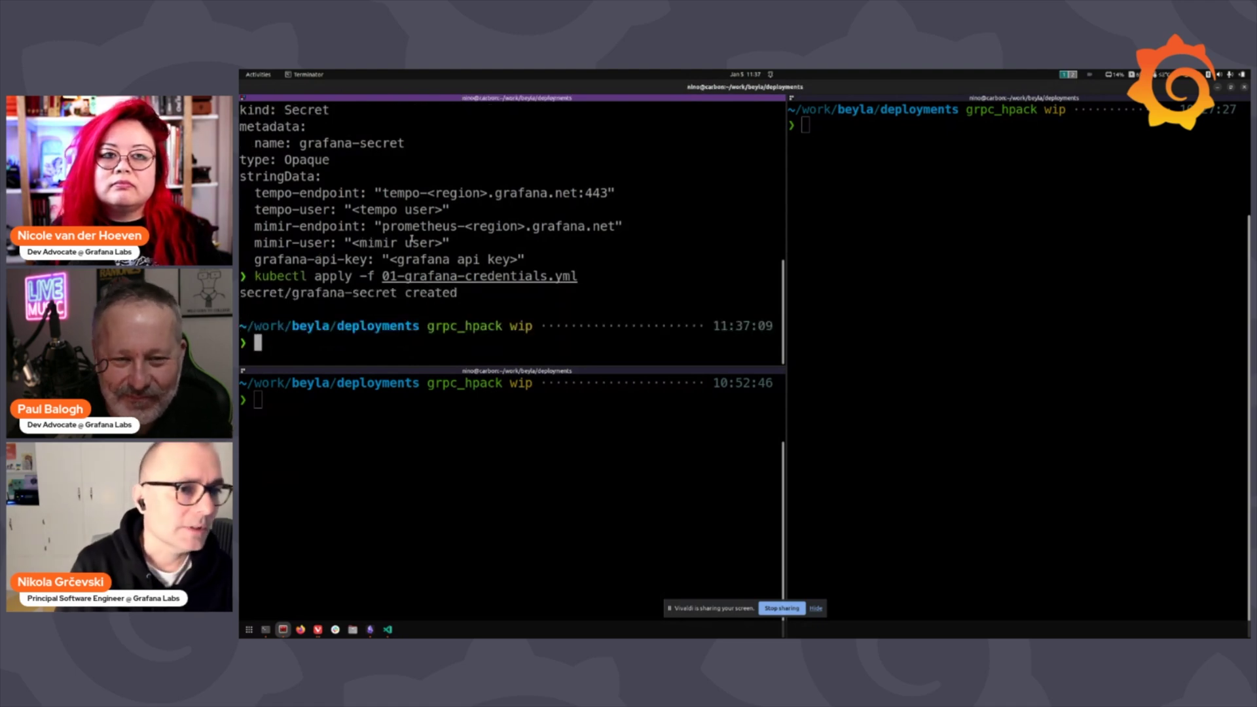
Step: Apply 02-grafana-agent.yml, creating the grafana-agent configmap, deployment and service
type("ls -al")
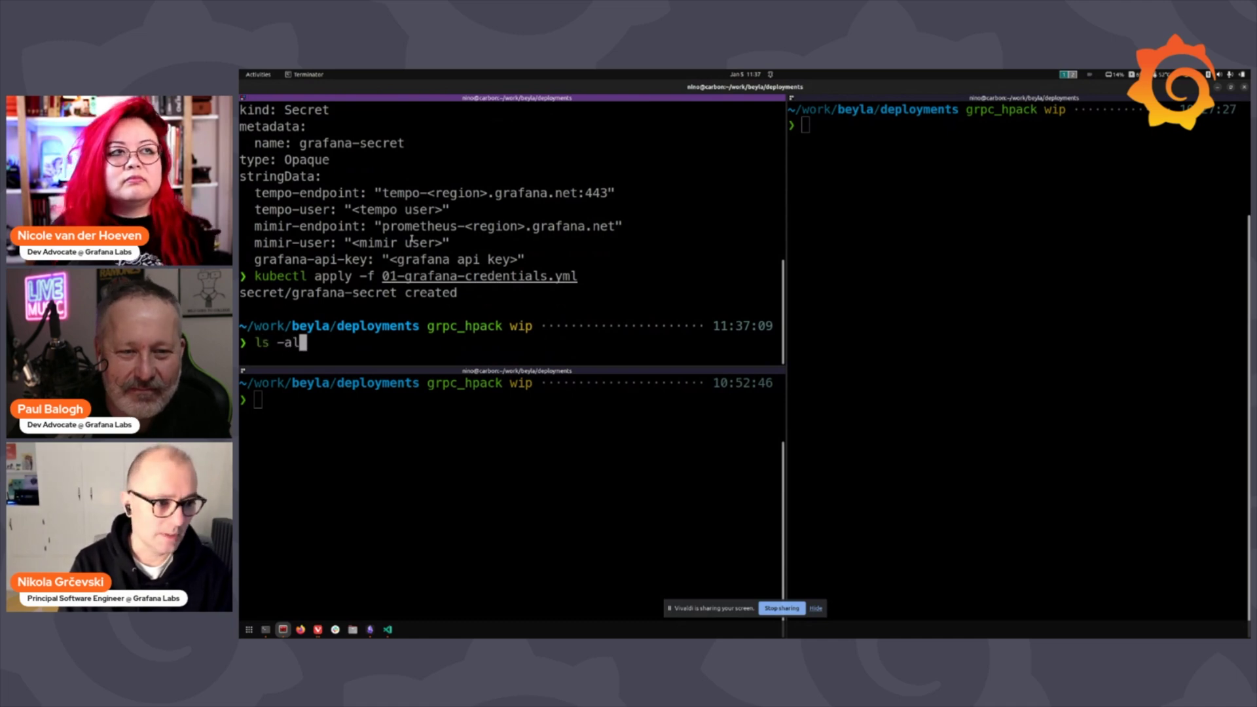
key("Return")
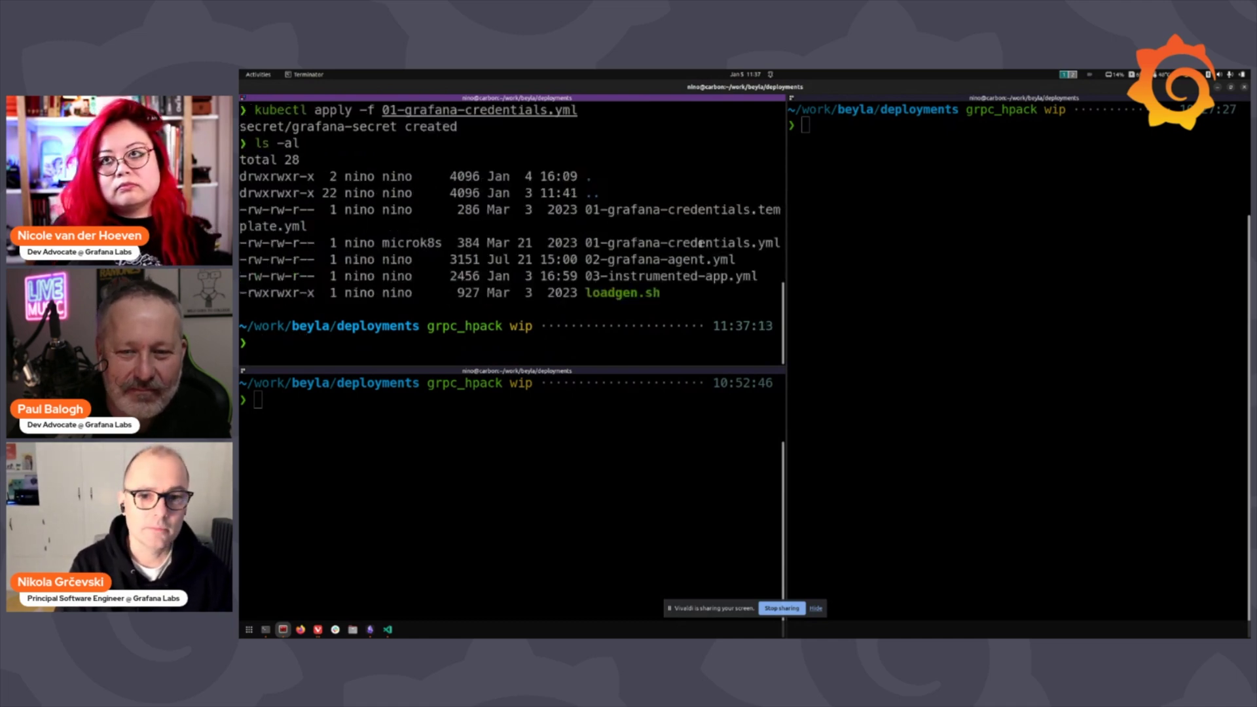
double_click(596, 260)
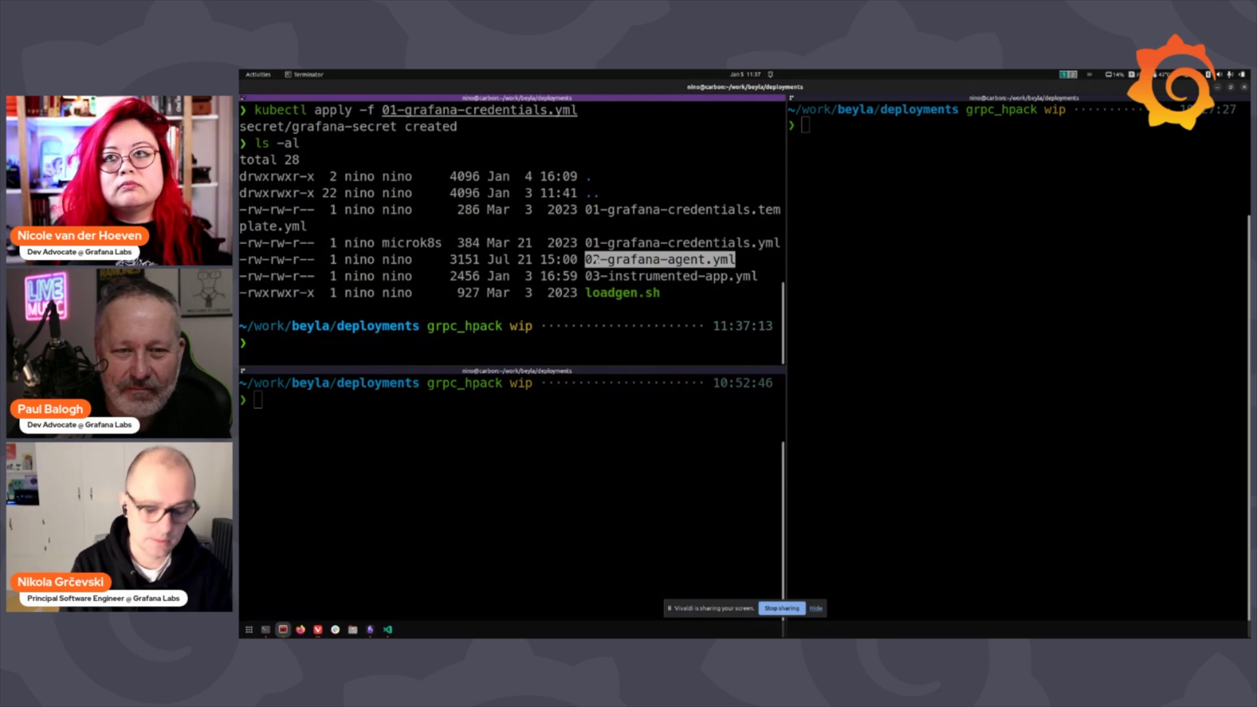
type("kubectl")
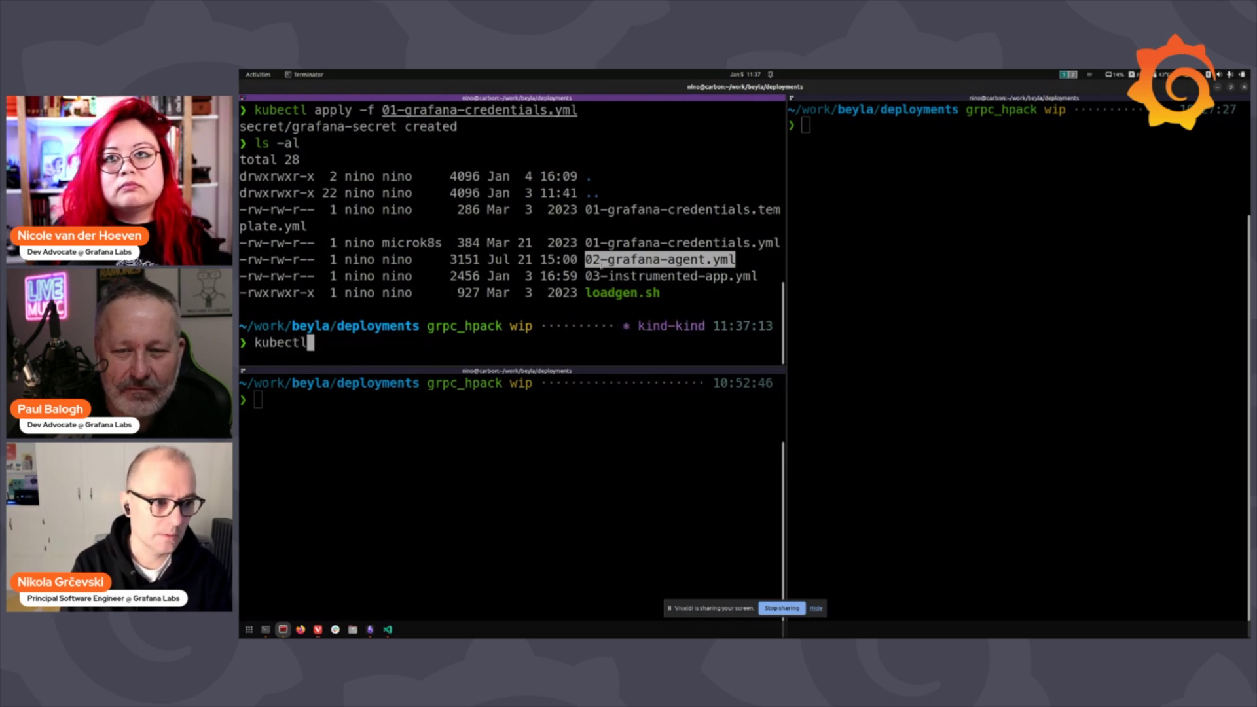
type(" applyu")
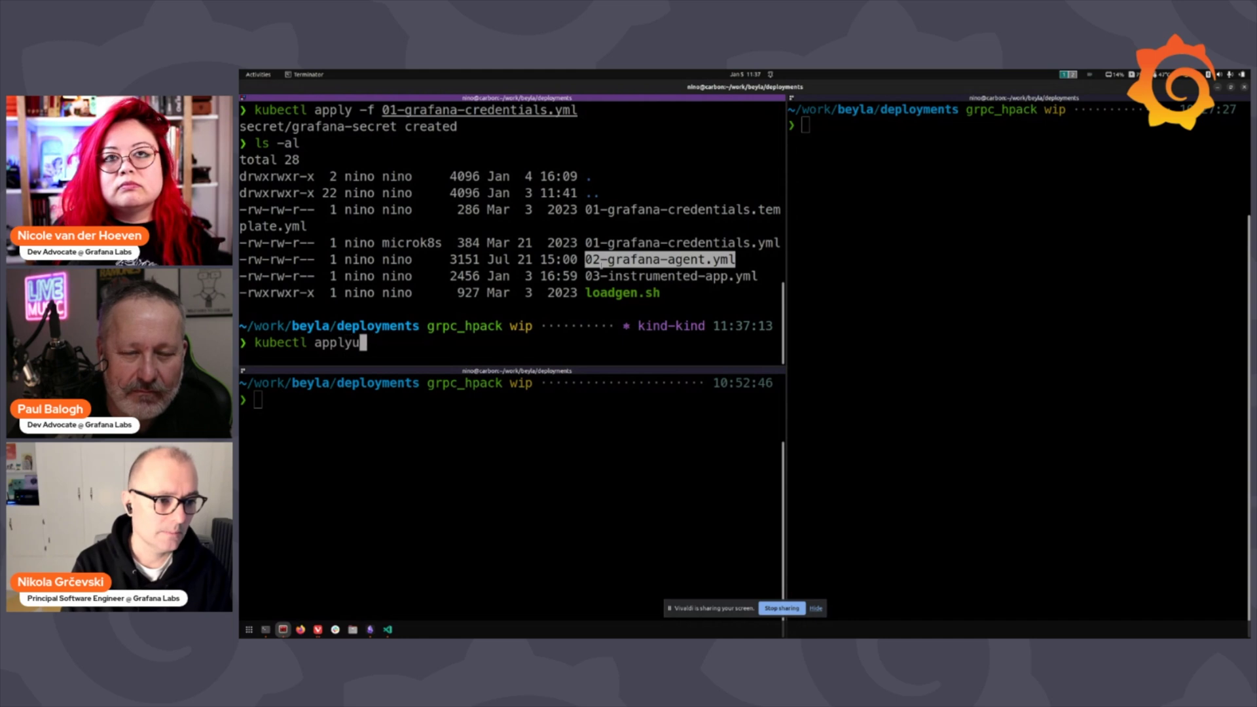
key("BackSpace")
type("-f")
middle_click(601, 262)
key("Return")
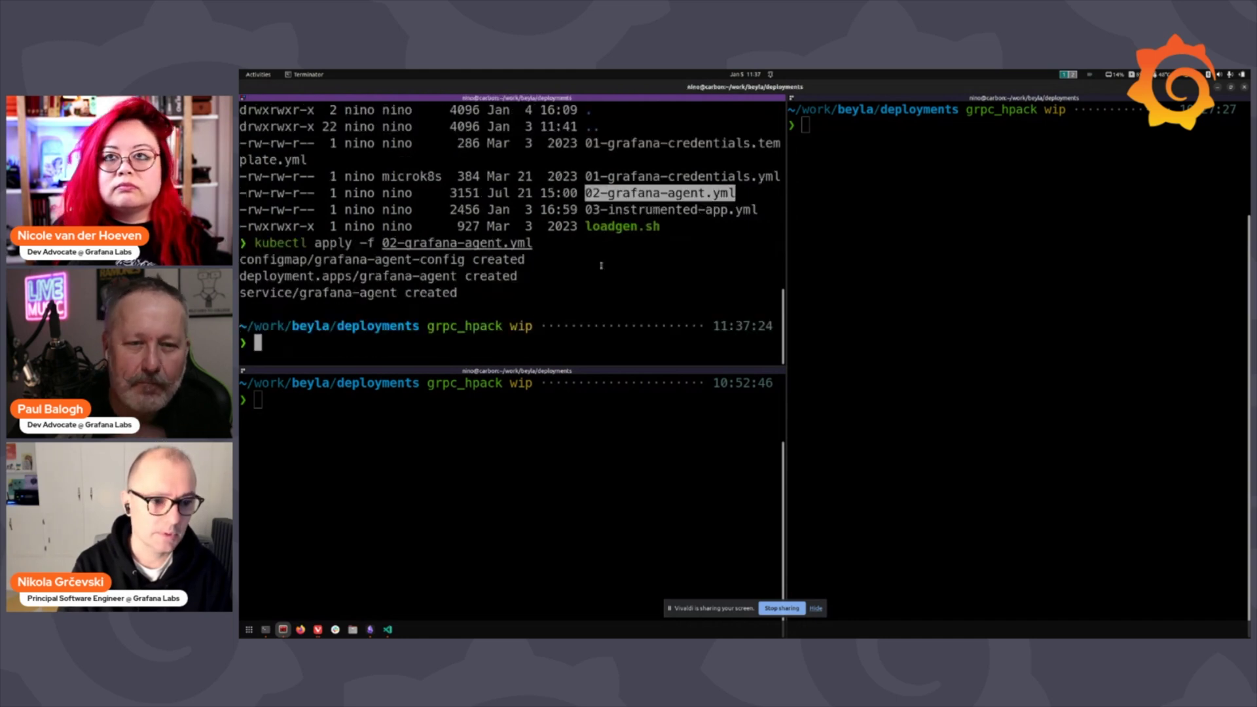
Step: Launch k9s in the lower pane and check the grafana-agent pod's container logs
left_click(574, 434)
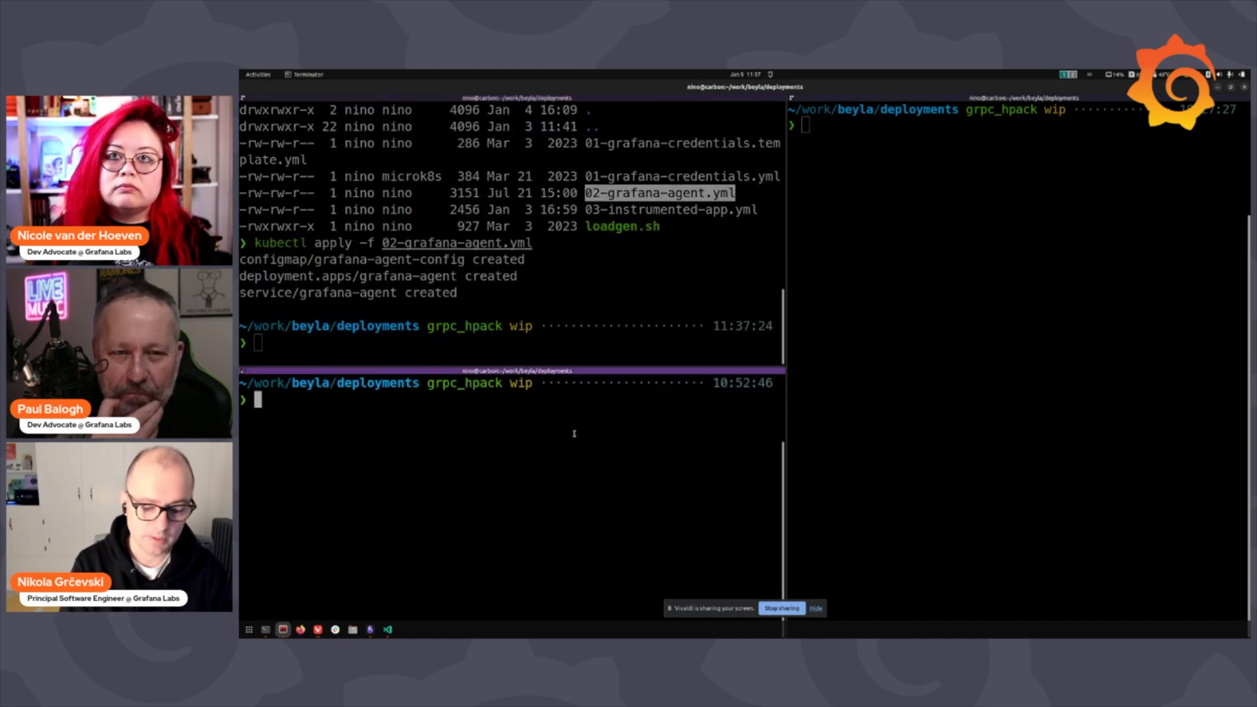
type("k9s")
key("Return")
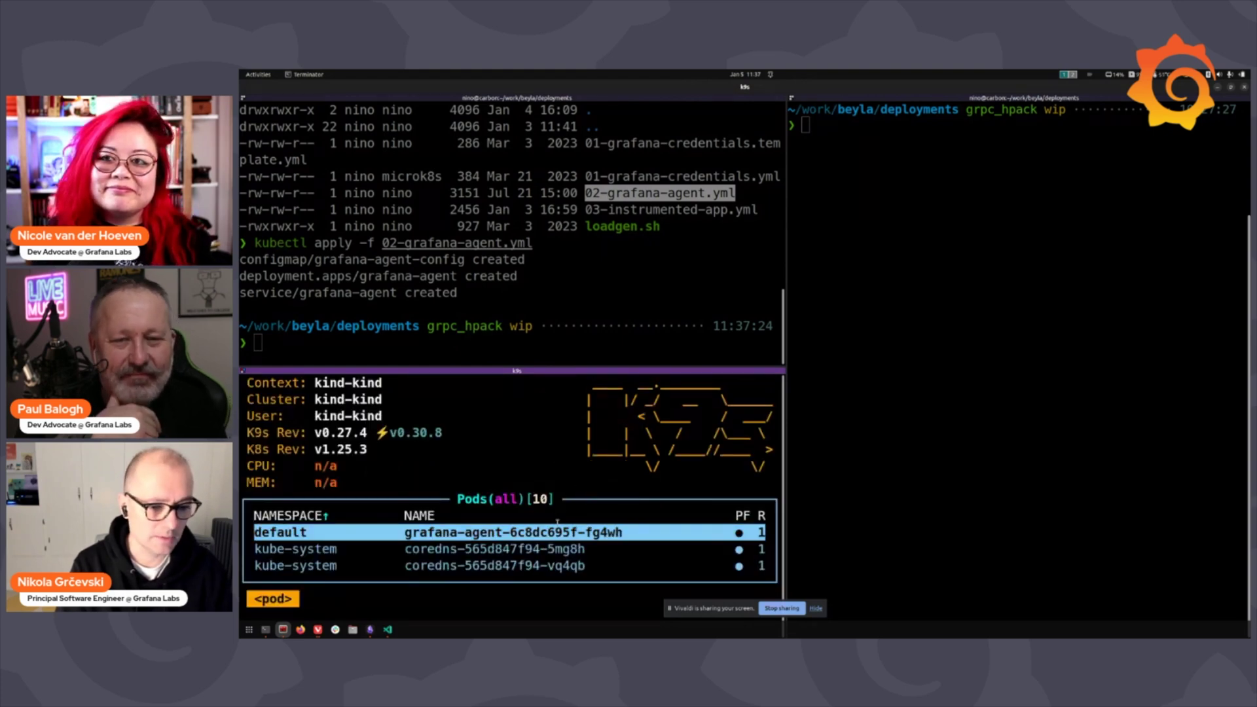
key("Down")
key("Down")
key("Down")
key("Down")
key("Down")
key("Down")
key("Up")
key("Up")
key("Up")
key("Up")
key("Up")
key("Up")
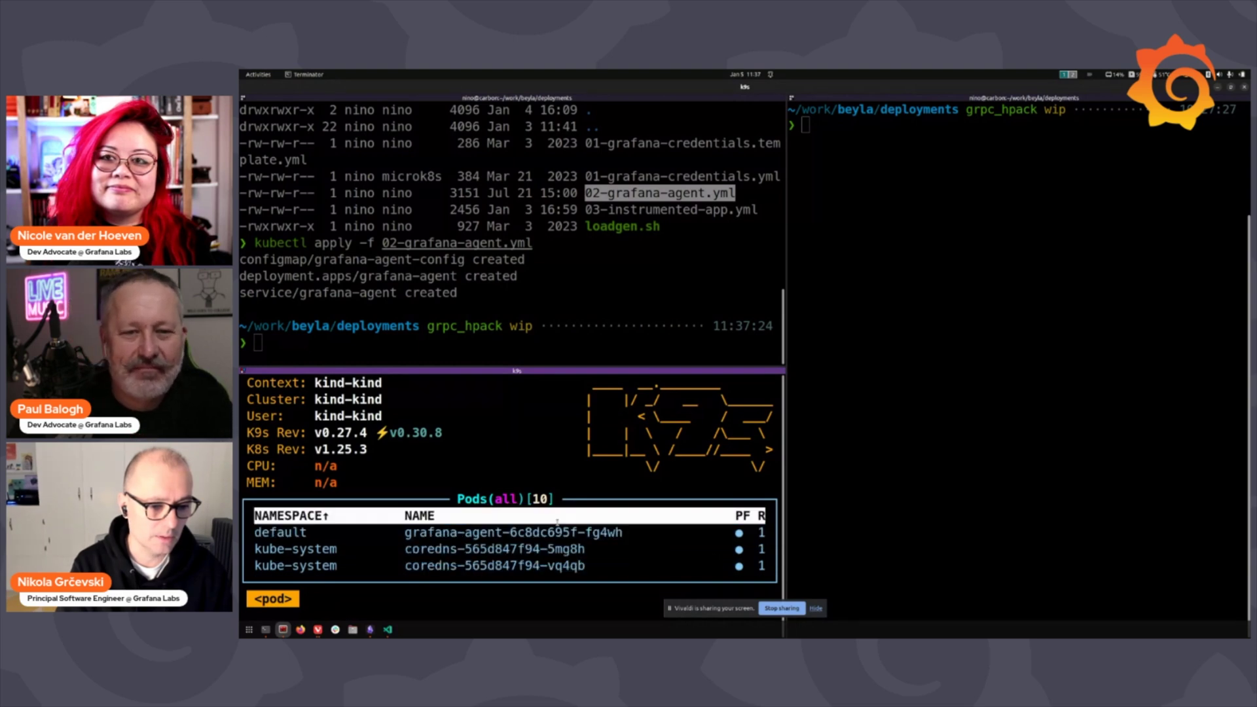
key("Return")
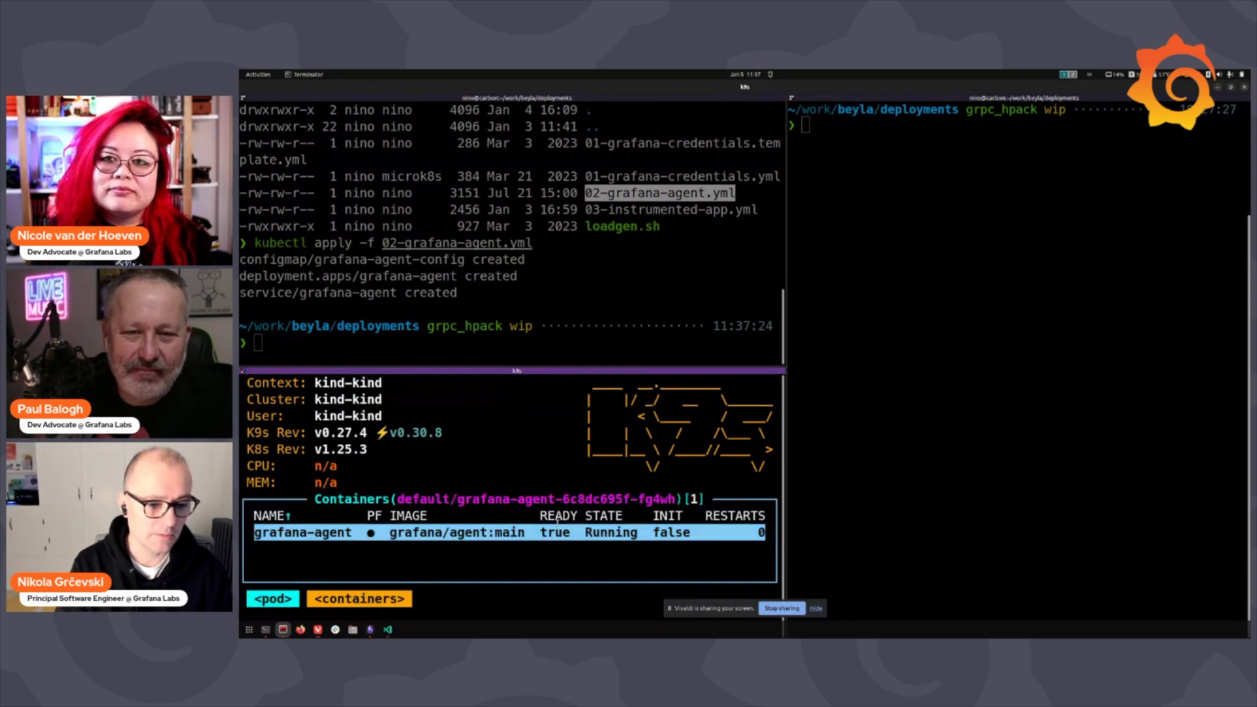
key("Return")
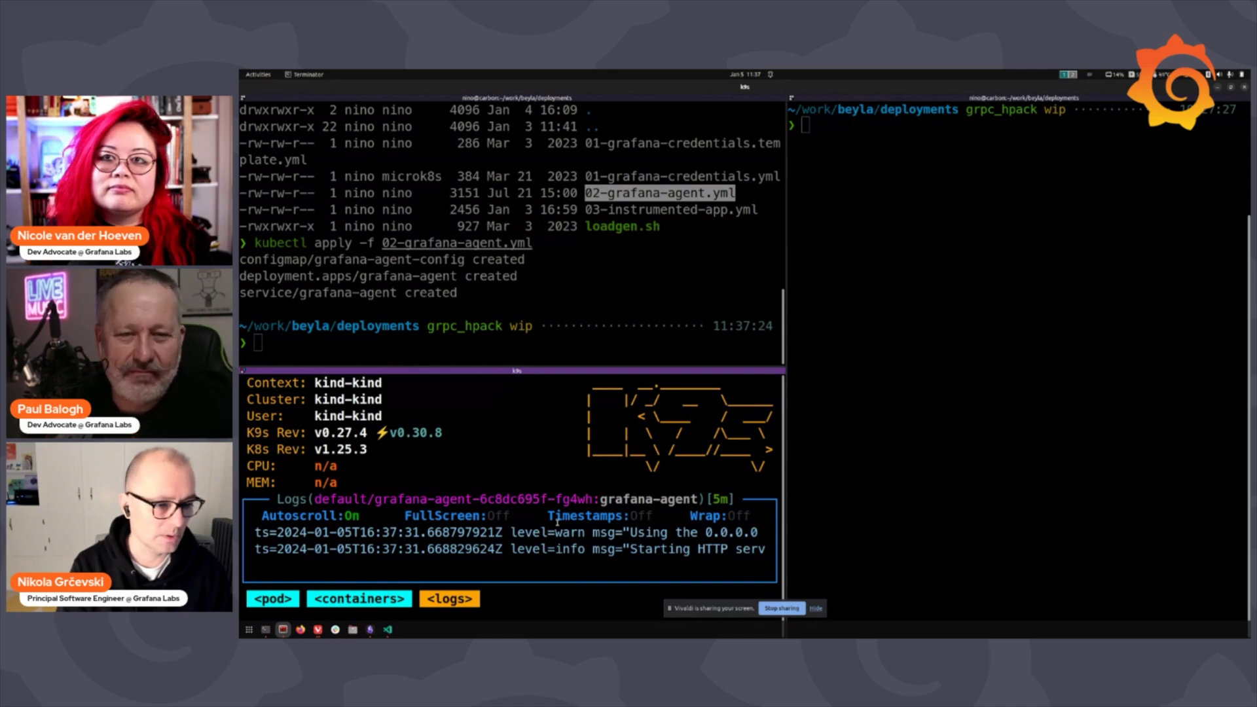
key("Escape")
key("Escape")
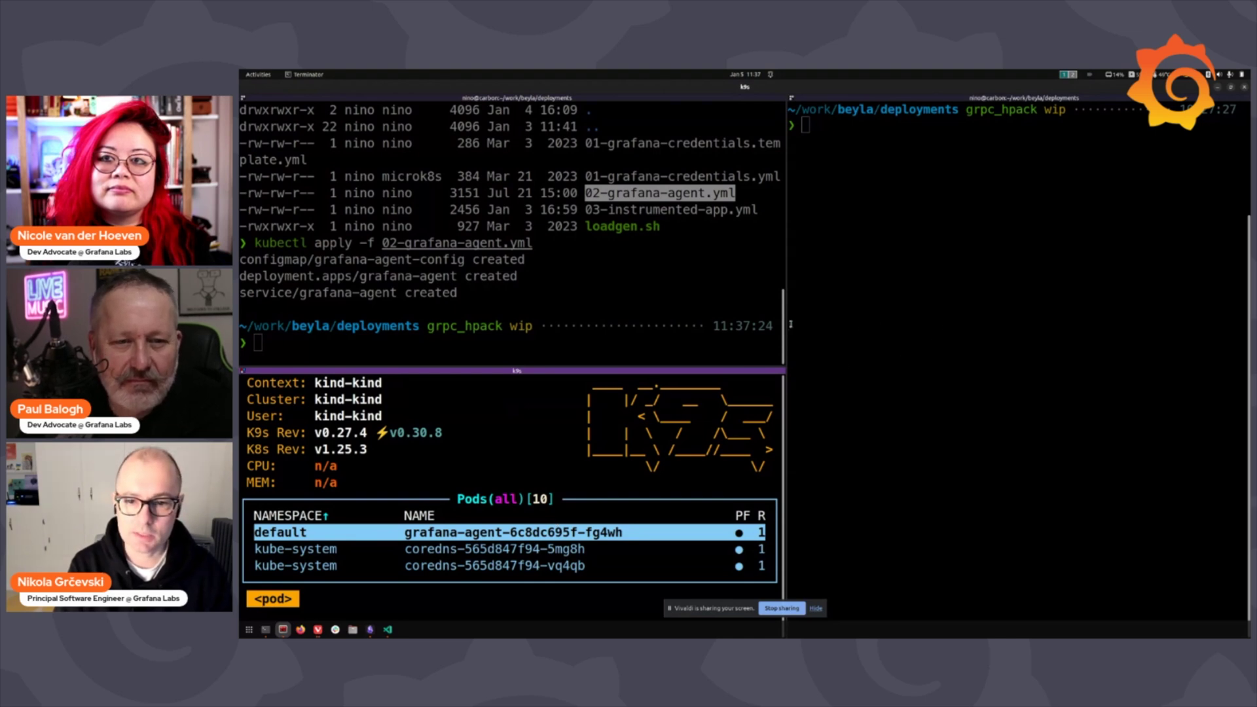
Step: Widen the k9s pane and apply 03-instrumented-app.yml by editing the recalled kubectl command
left_click_drag(787, 323, 1047, 354)
left_click(516, 273)
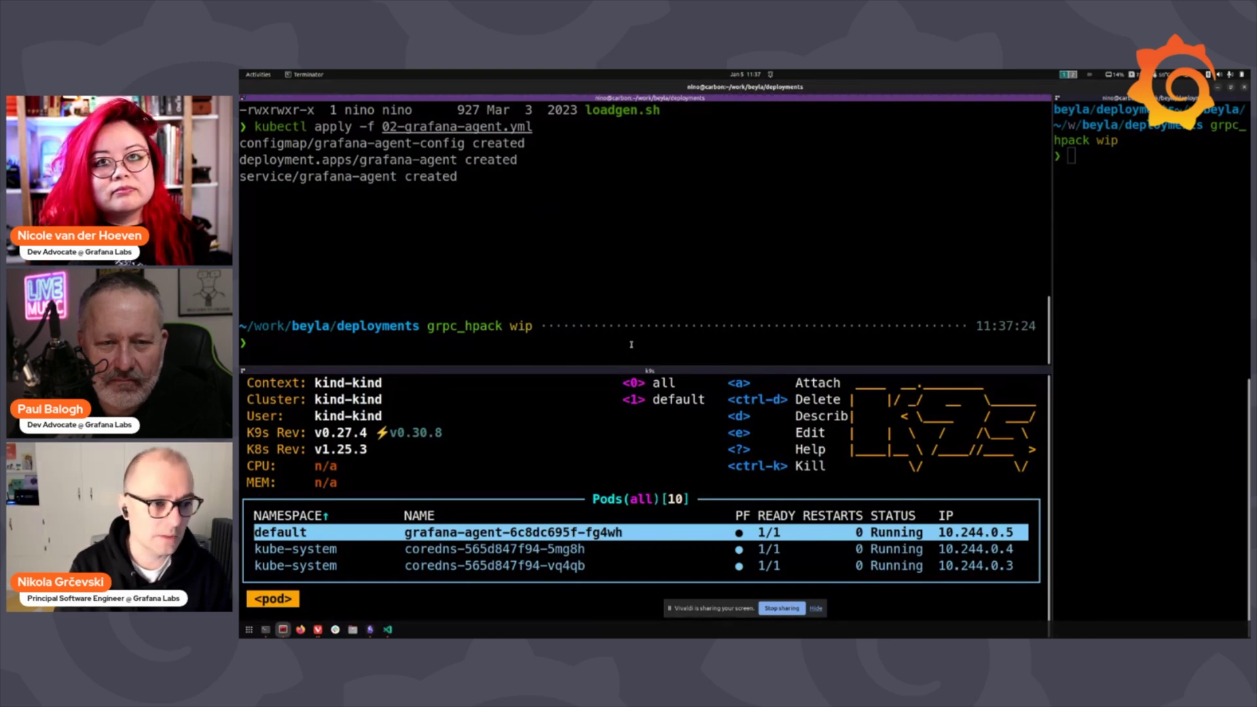
key("Up")
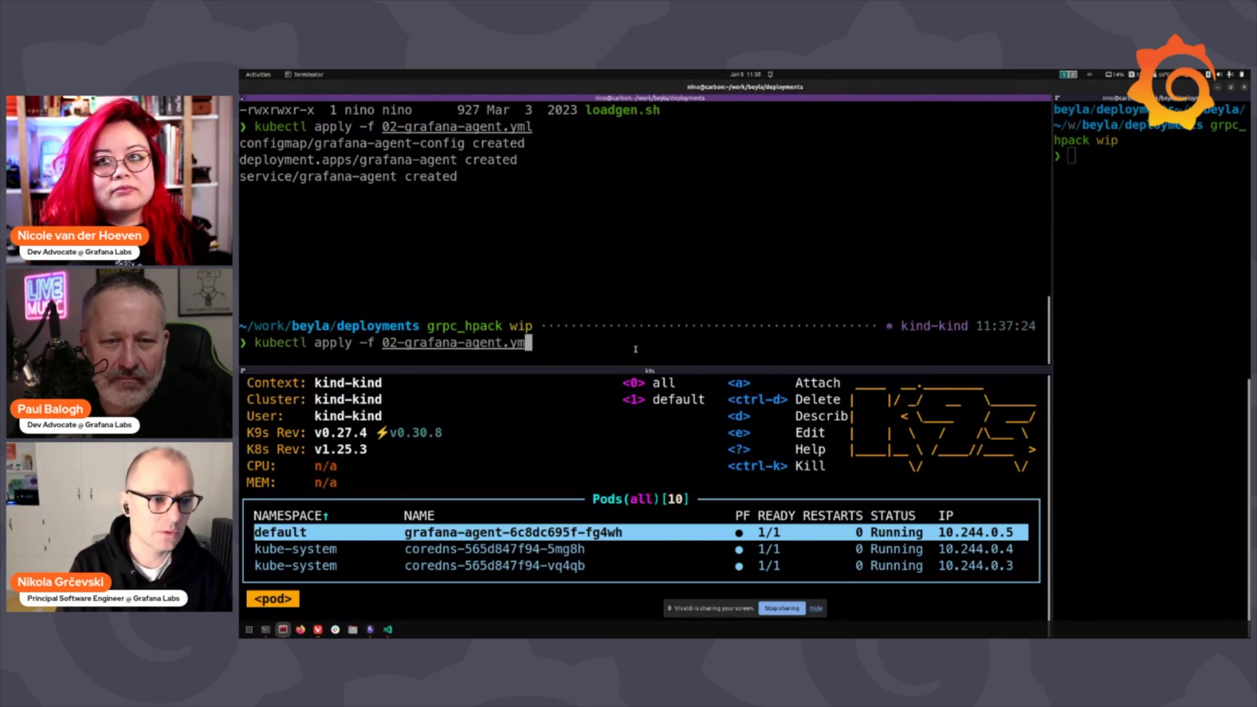
key("BackSpace")
key("BackSpace")
key("BackSpace")
key("BackSpace")
key("BackSpace")
key("BackSpace")
key("BackSpace")
key("BackSpace")
key("BackSpace")
key("BackSpace")
key("BackSpace")
key("BackSpace")
key("BackSpace")
key("BackSpace")
key("BackSpace")
key("BackSpace")
key("BackSpace")
key("BackSpace")
key("BackSpace")
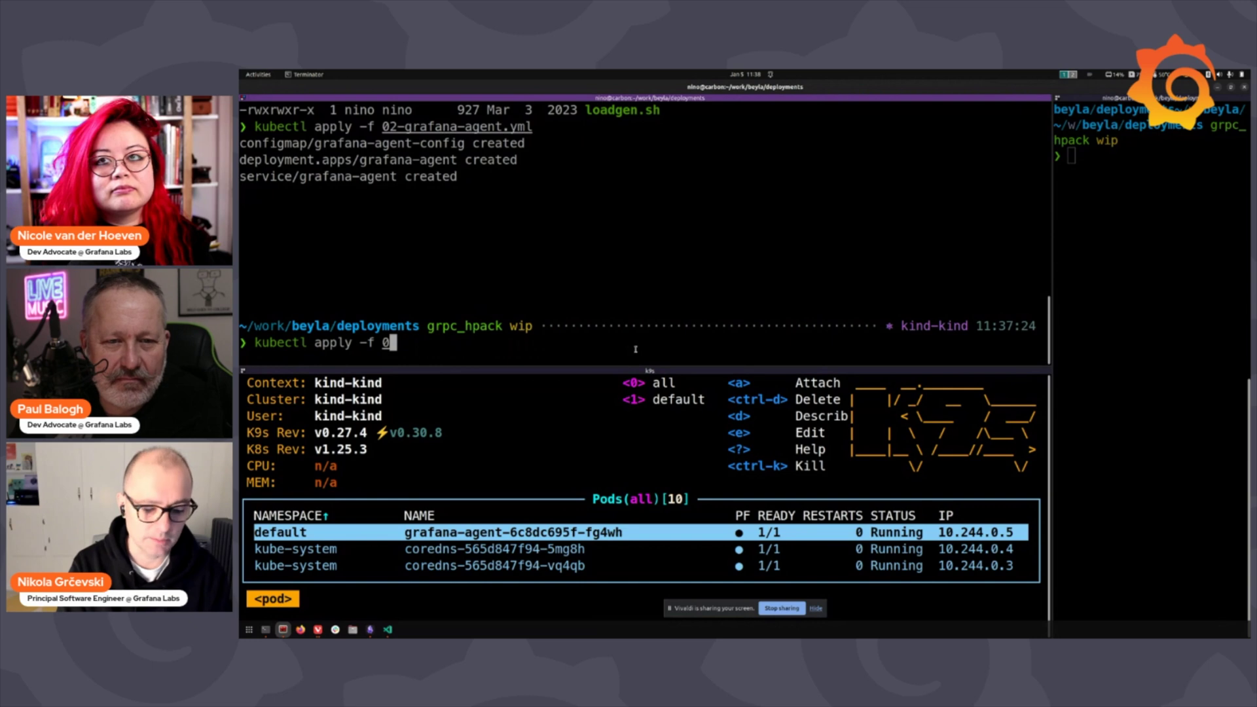
type("3-")
key("Tab")
key("Return")
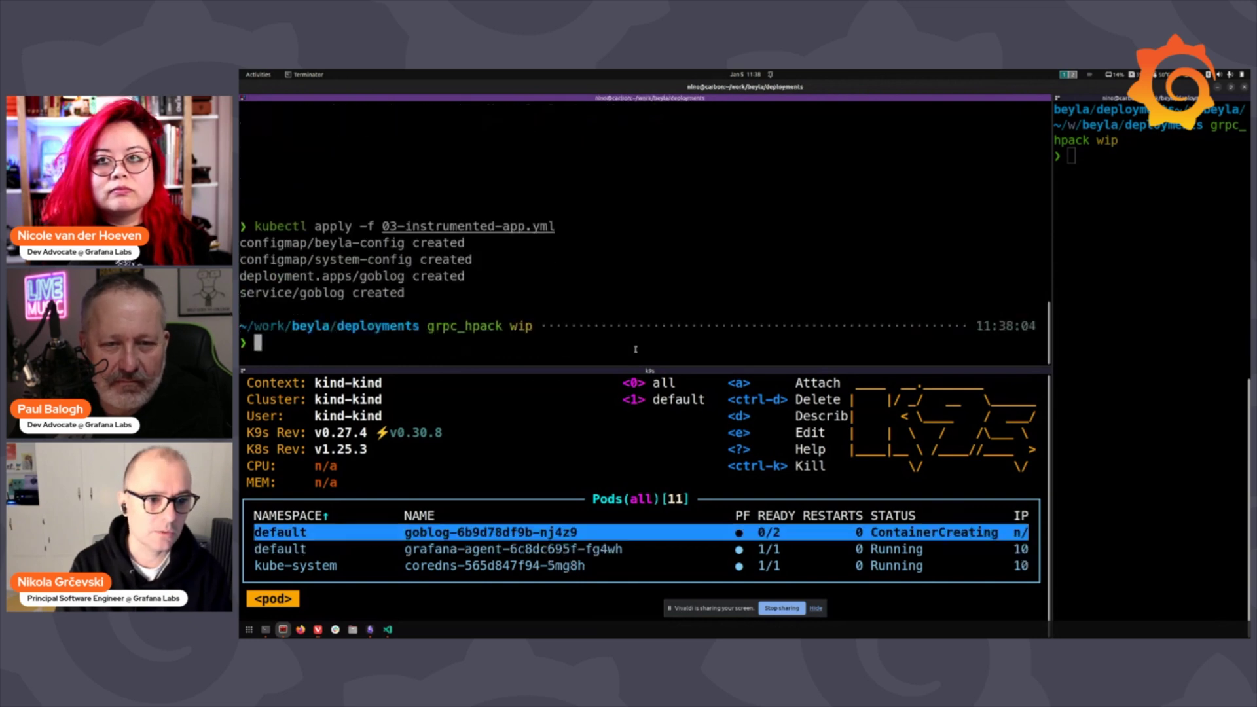
key("alt+Tab")
key("alt+Tab")
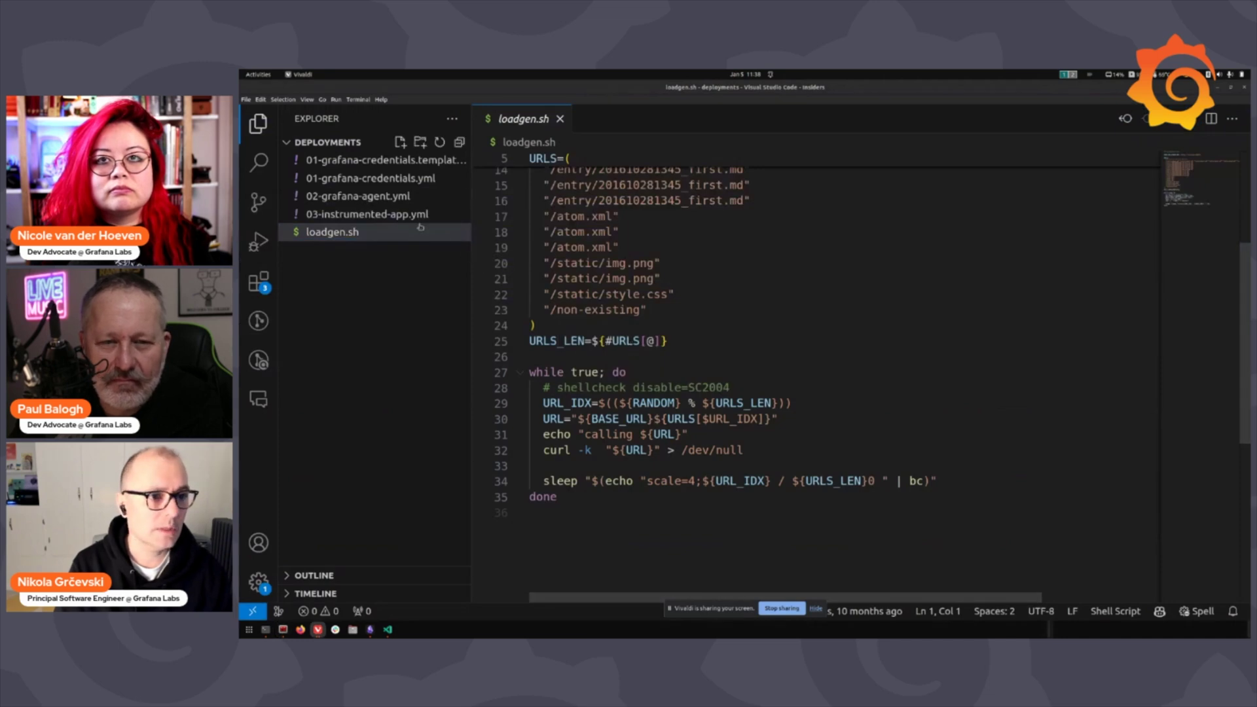
Step: Review the goblog and autoinstrumenter containers in 03-instrumented-app.yml, then return to Terminator
left_click(366, 214)
scroll(655, 315, "down", 1)
scroll(675, 291, "up", 5)
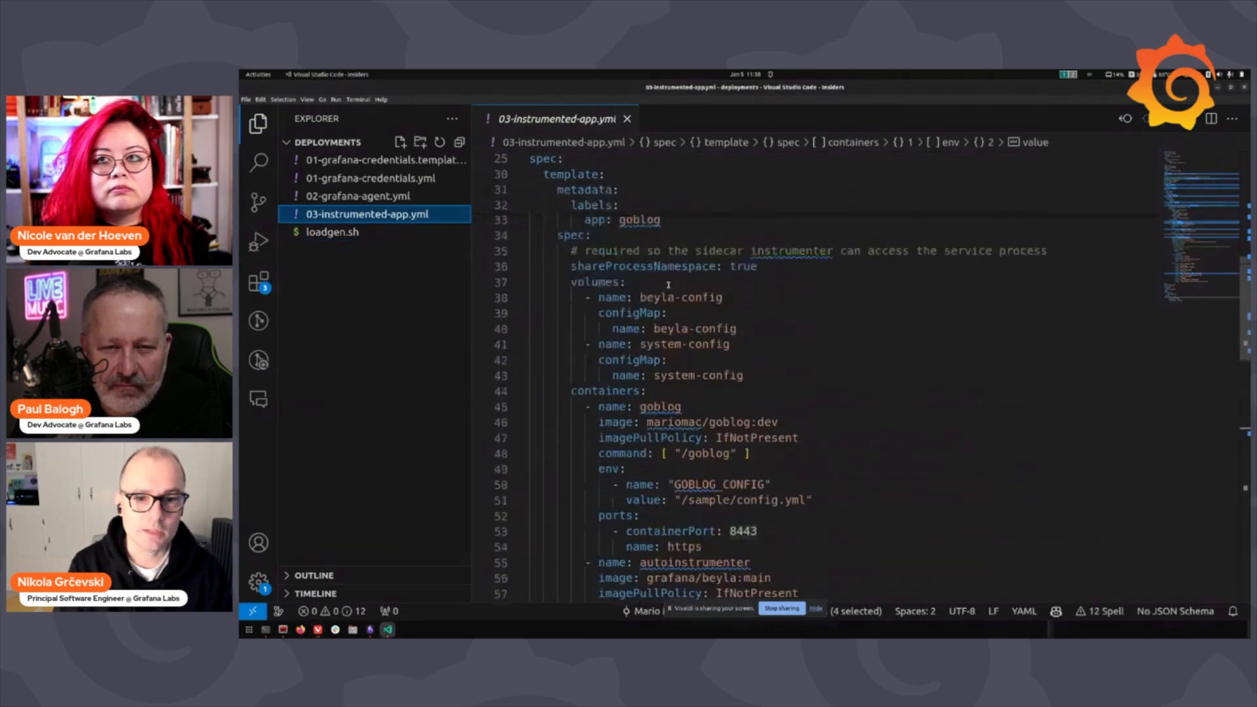
scroll(669, 285, "up", 2)
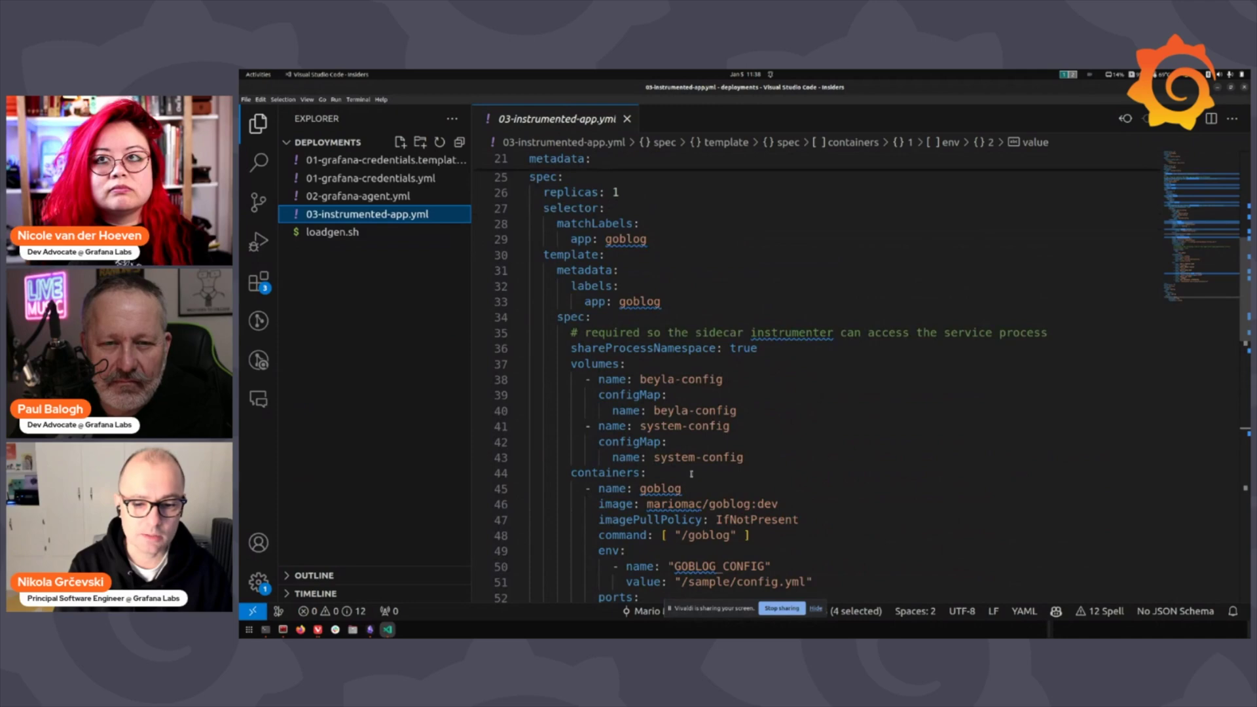
scroll(691, 473, "down", 2)
scroll(687, 425, "down", 4)
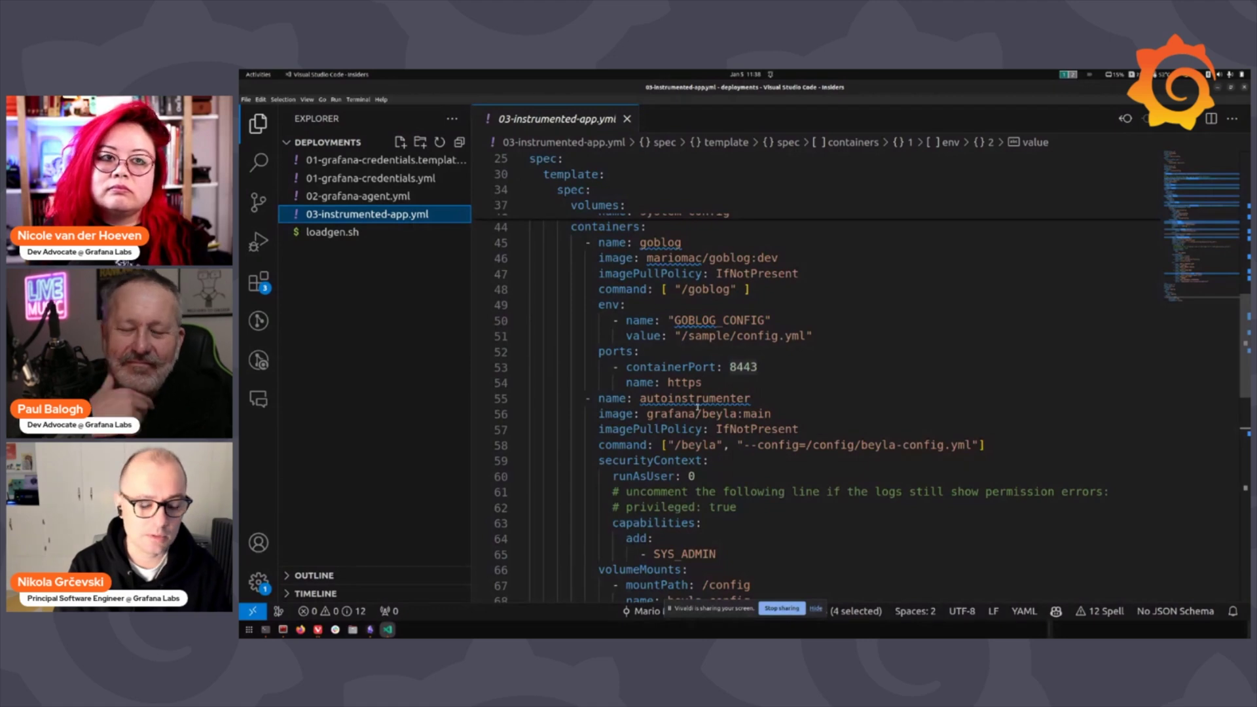
key("alt+Tab")
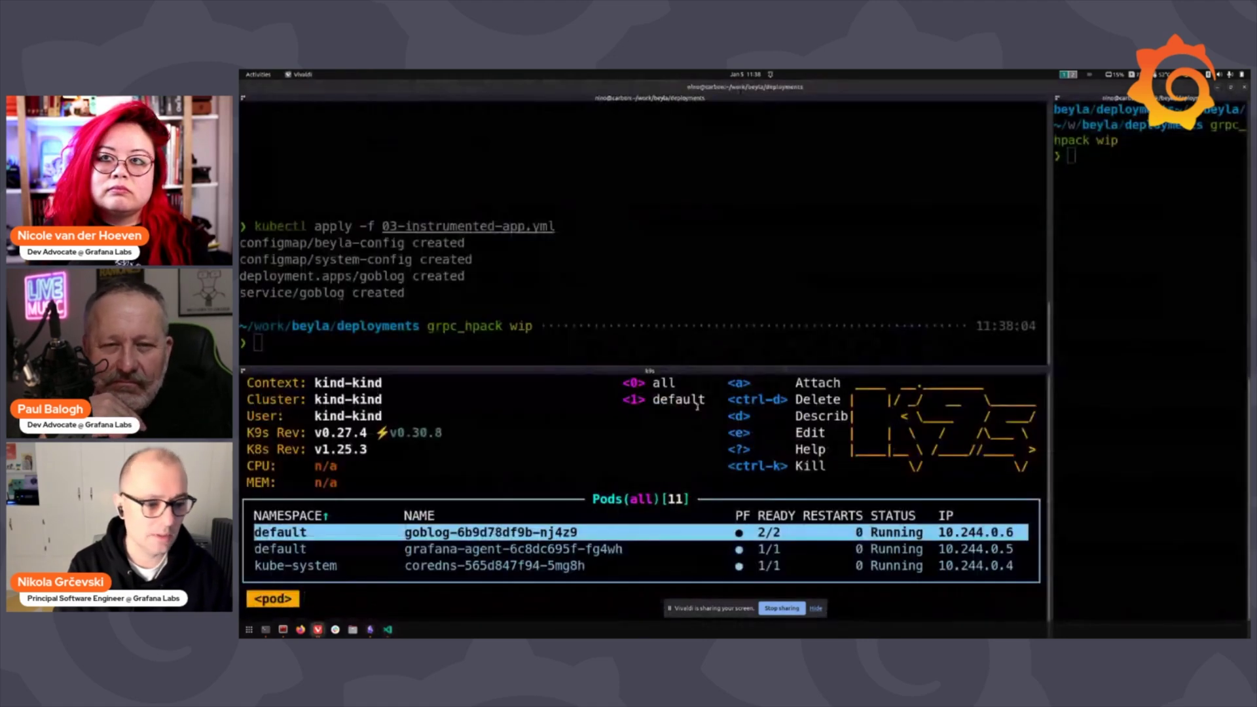
Step: Check the autoinstrumenter and goblog container logs of the goblog pod in k9s
left_click(503, 541)
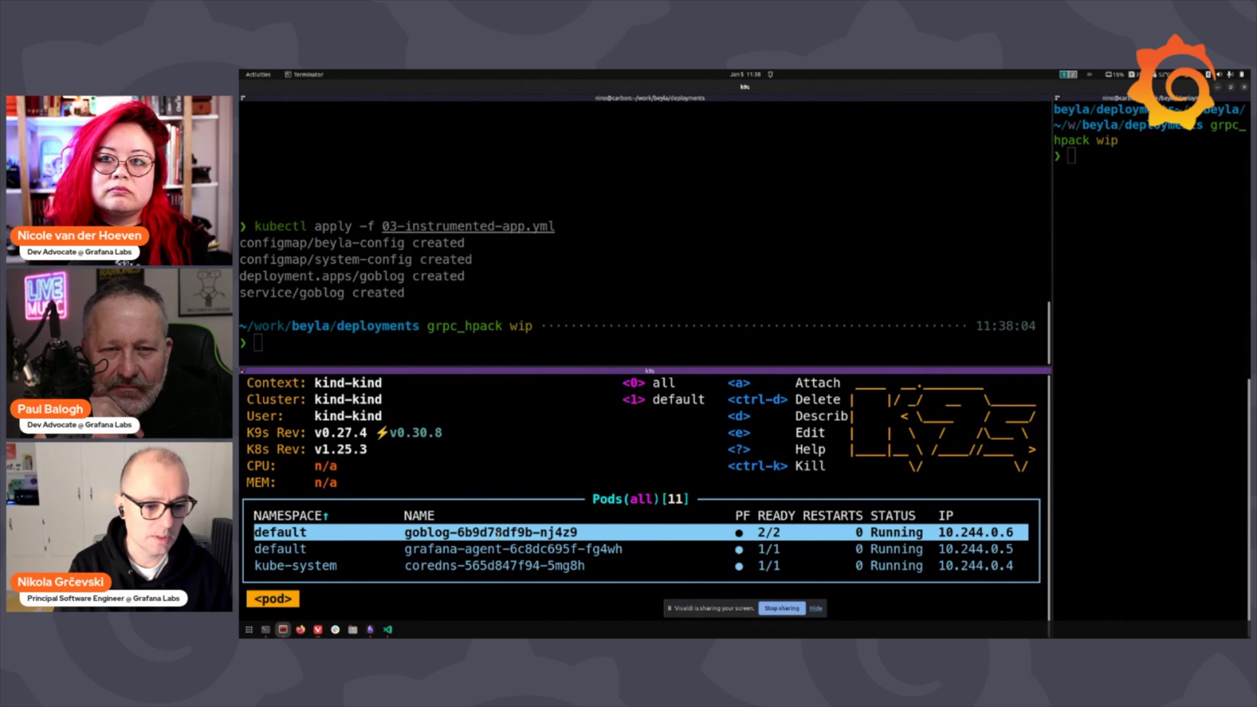
key("Return")
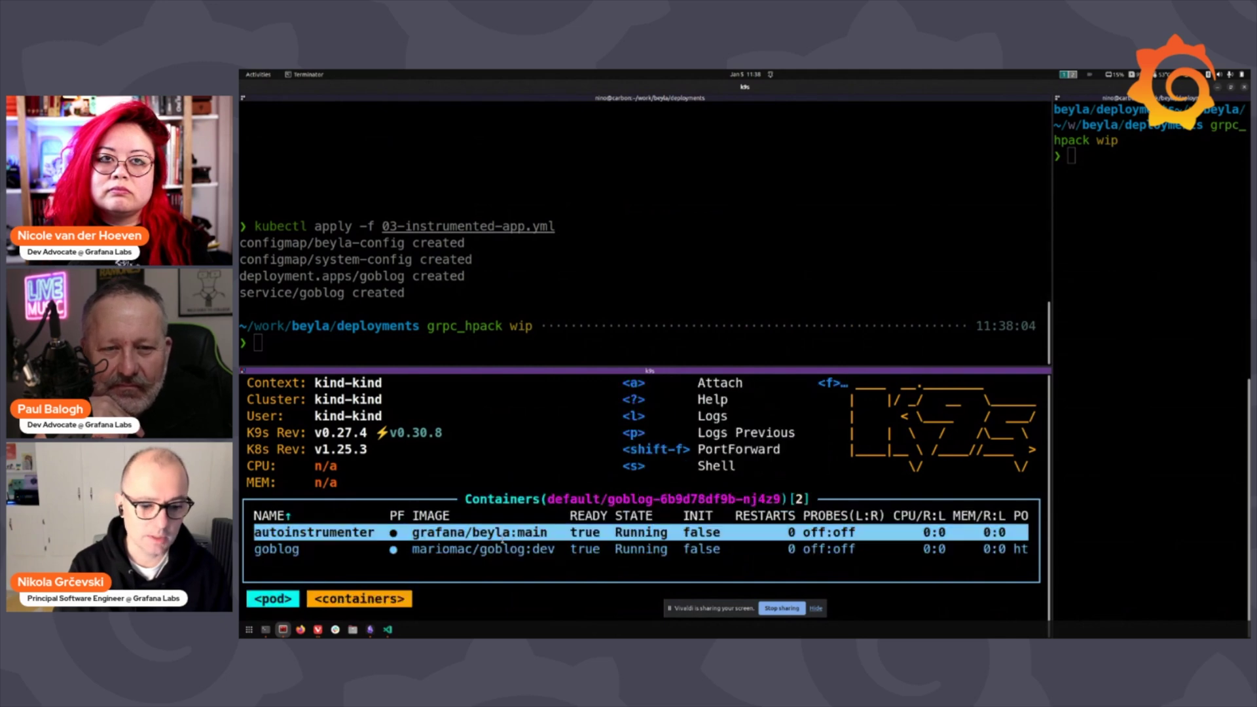
key("l")
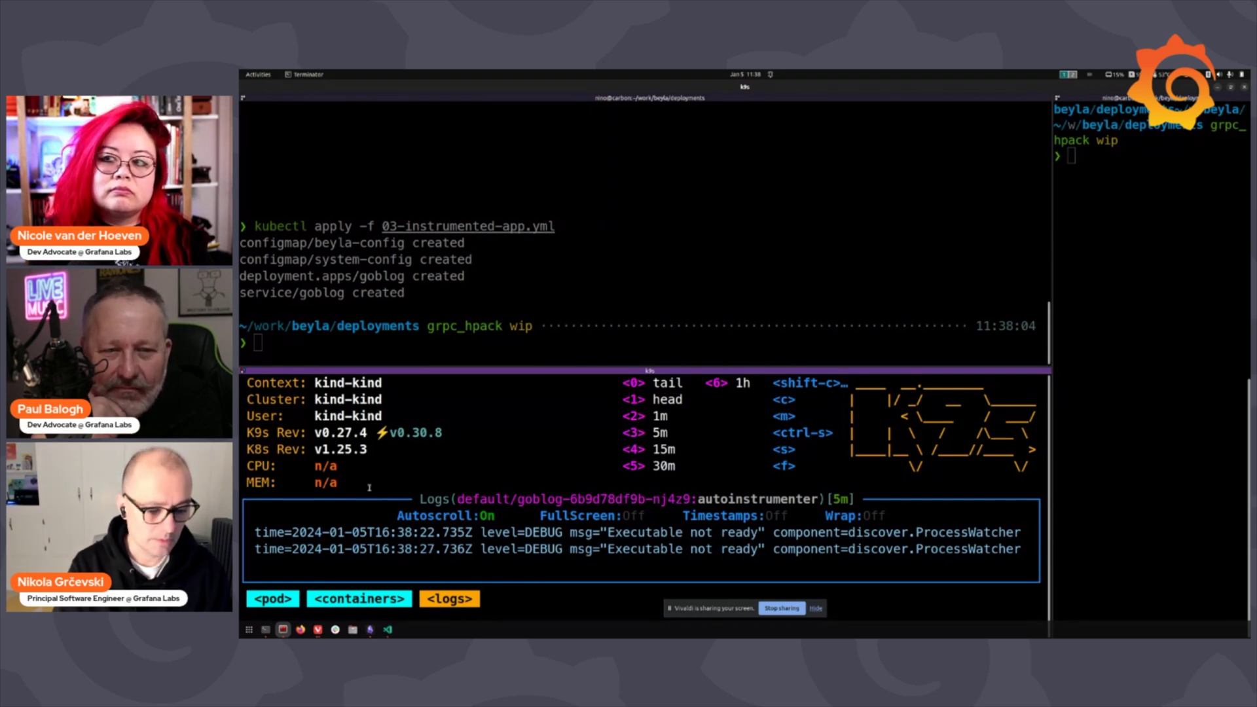
key("Escape")
key("Down")
key("l")
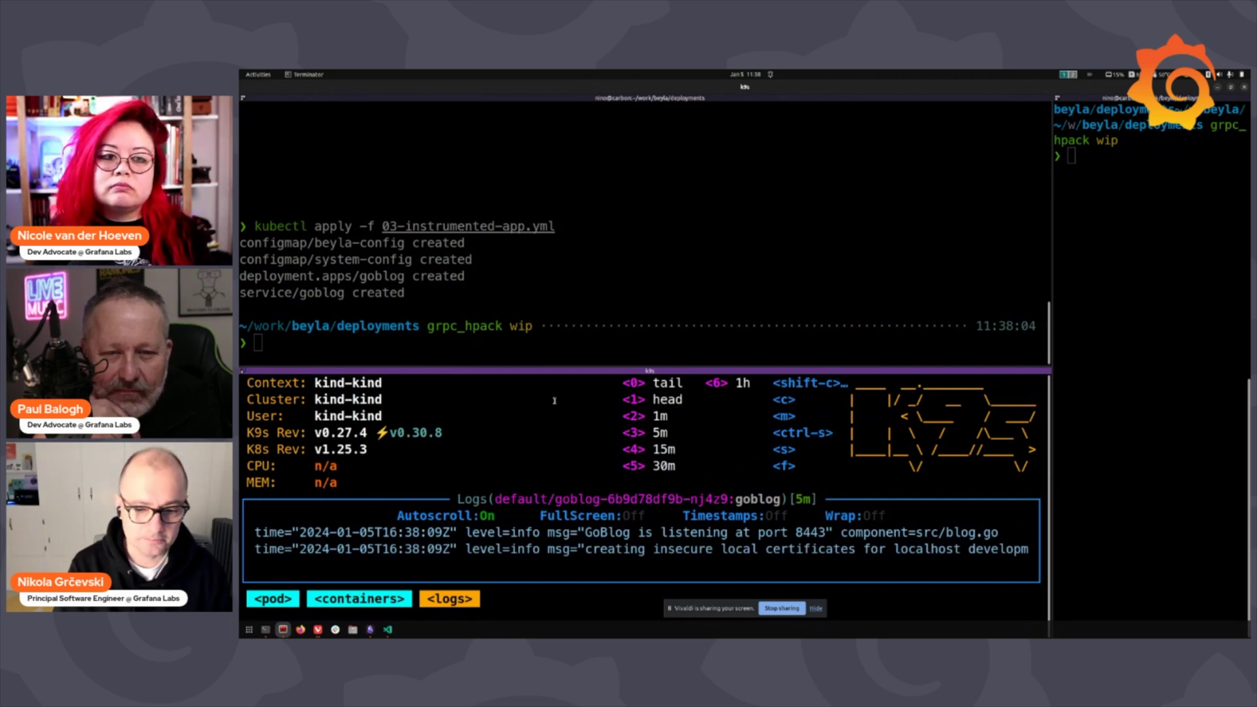
key("Escape")
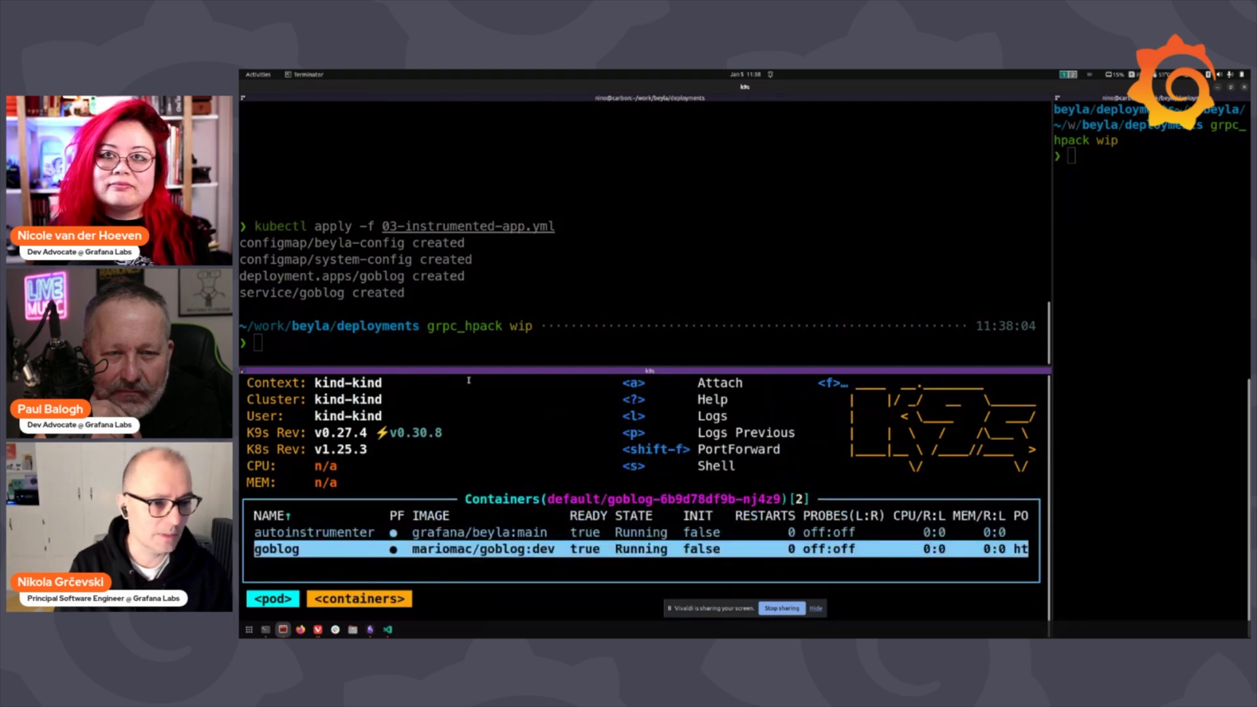
left_click(447, 351)
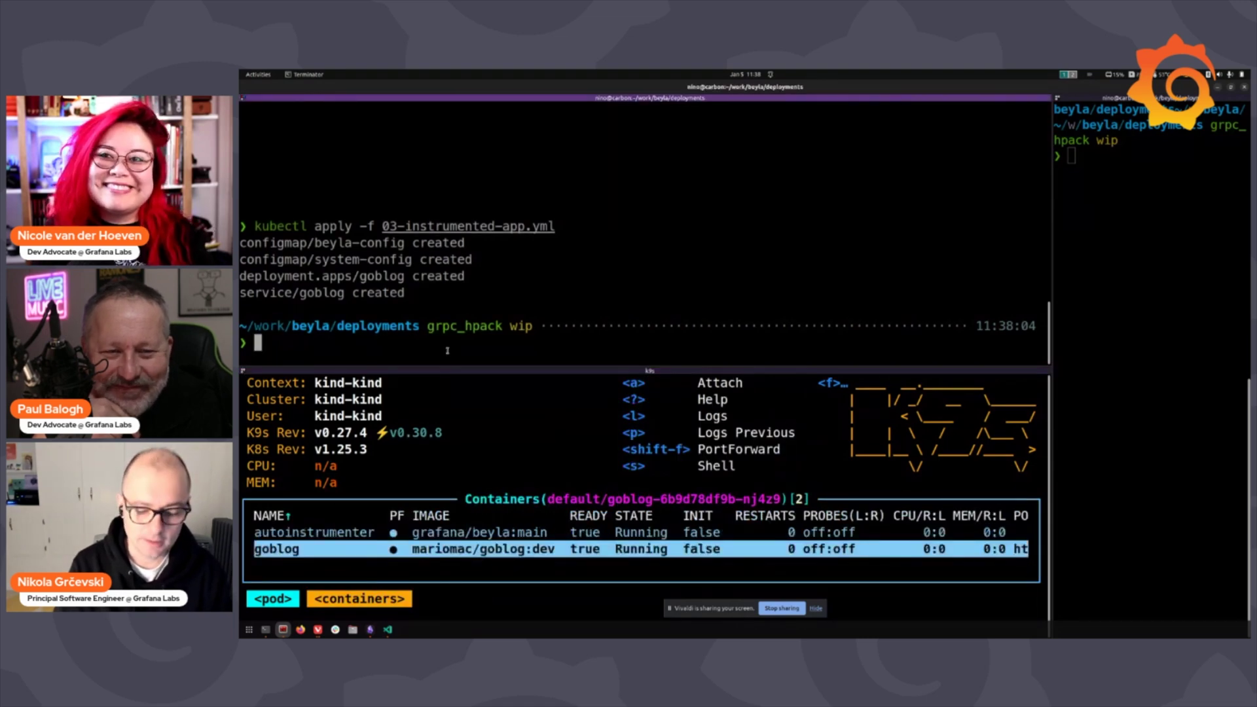
Step: Rerun the goblog service port-forward on 8443:8443 from command history
key("ctrl+r")
type("po")
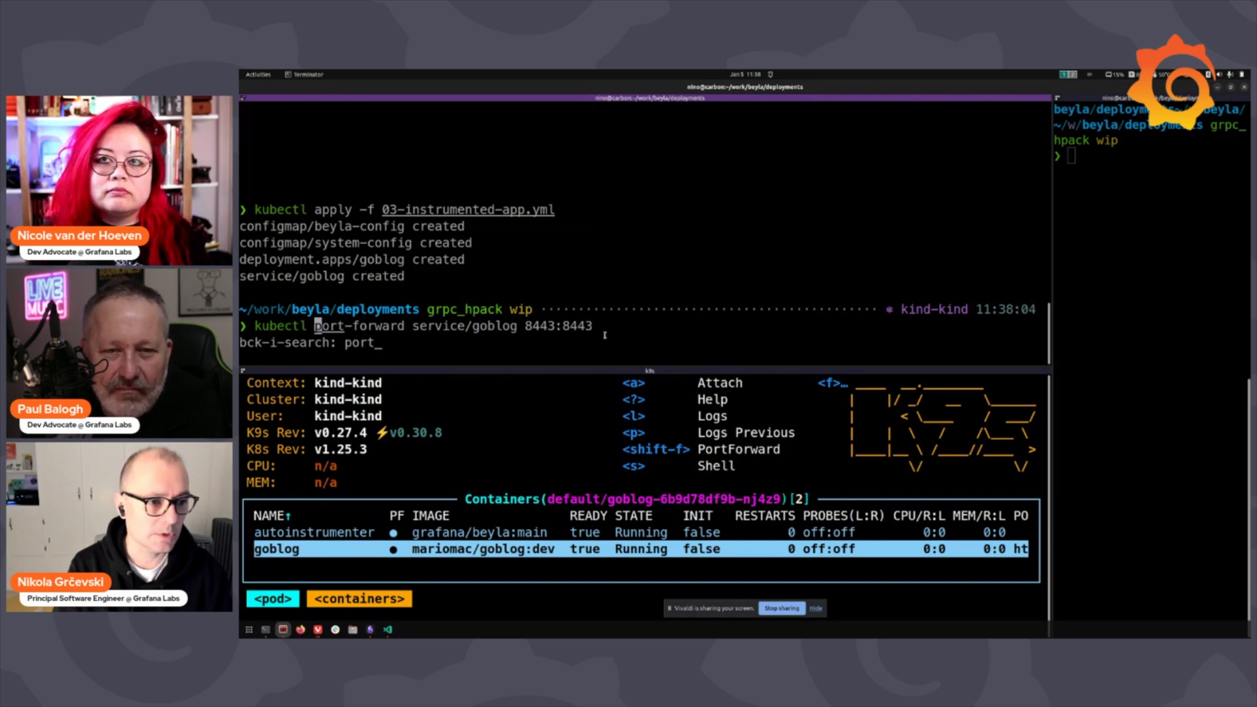
key("Return")
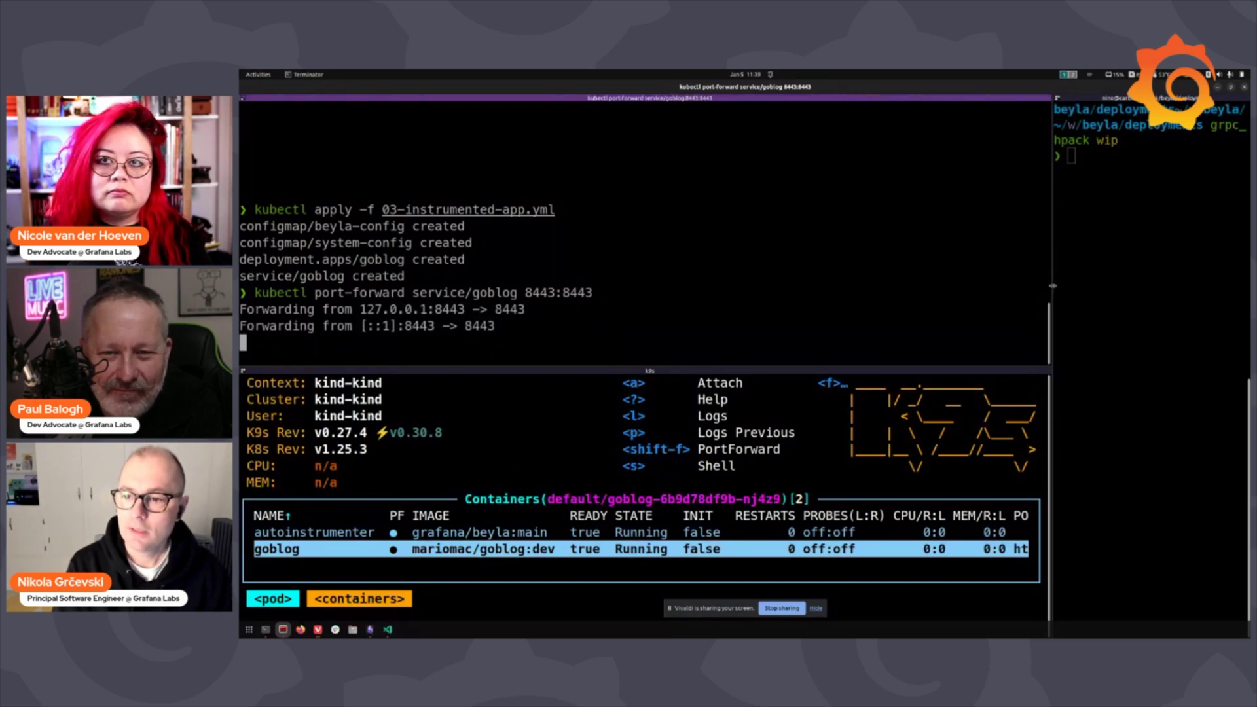
Step: Show the autoinstrumenter container logs in k9s and widen the right pane
key("alt+Down")
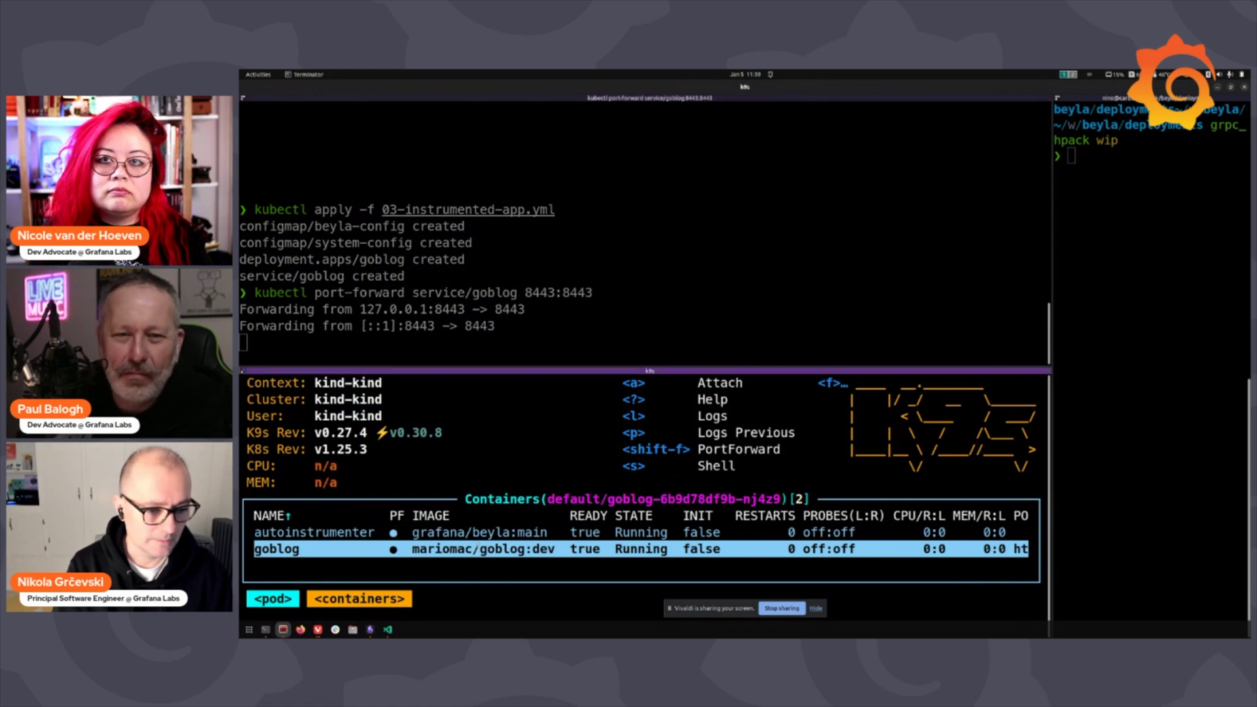
key("Up")
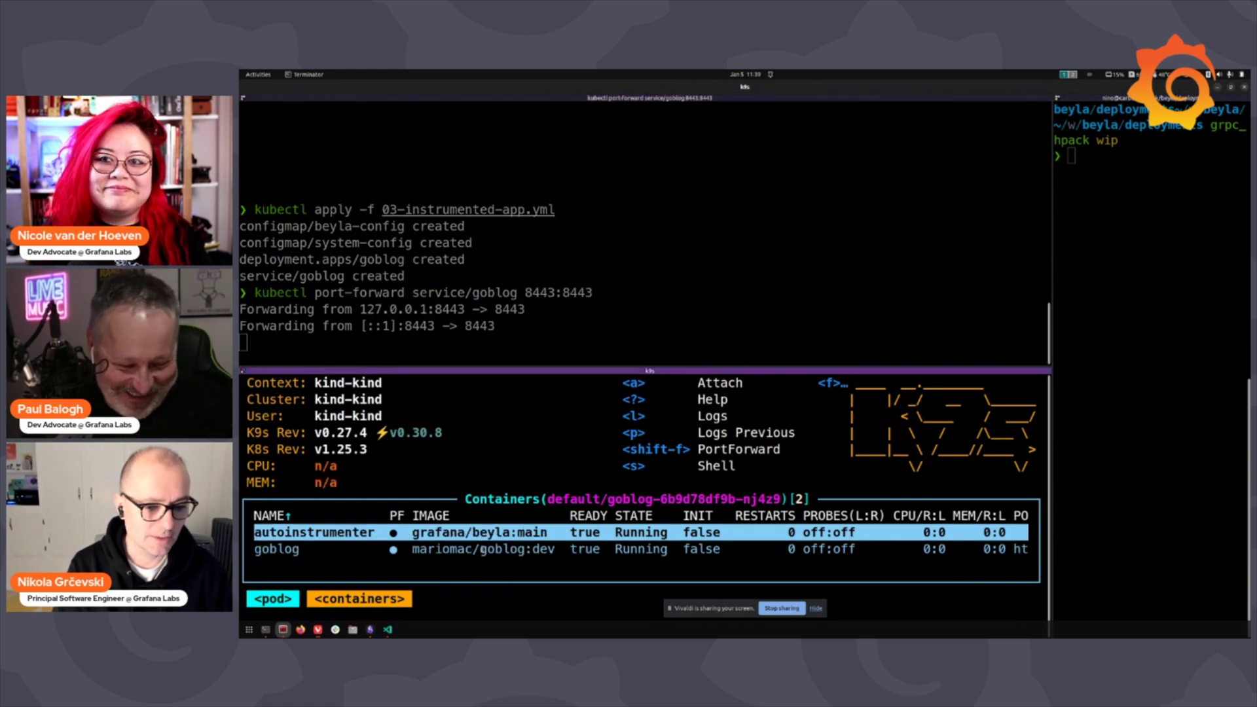
key("l")
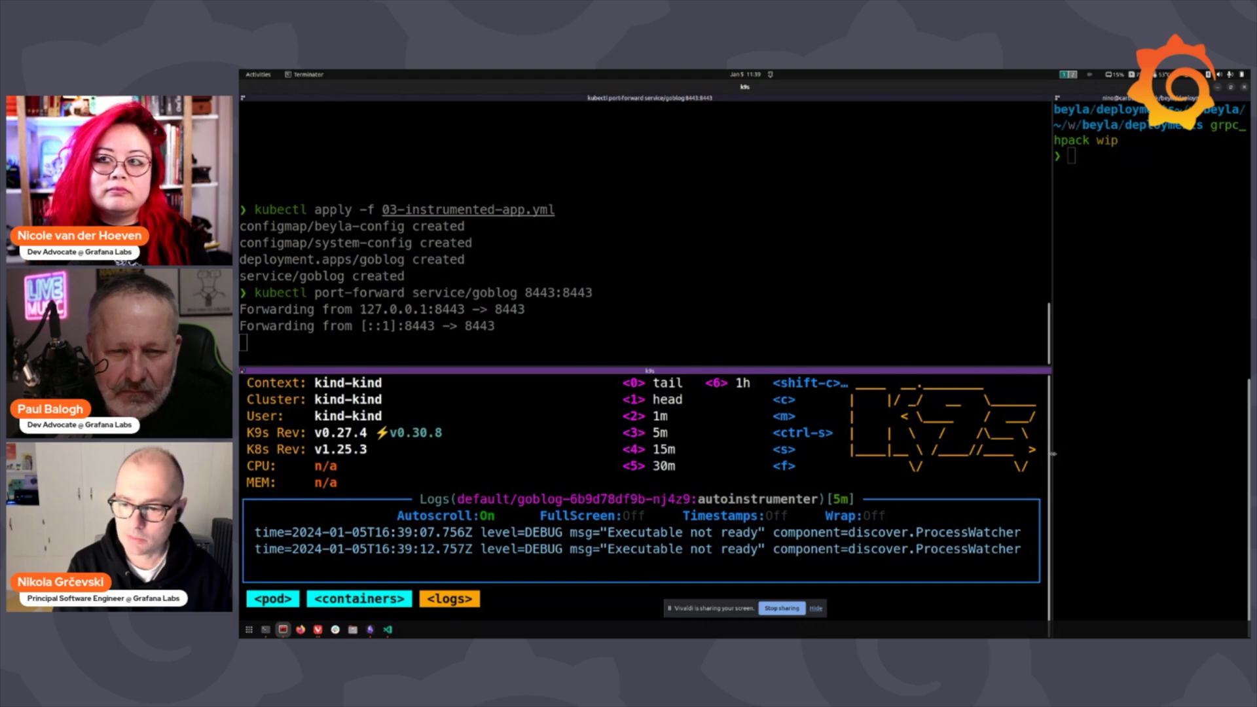
left_click_drag(1054, 454, 845, 443)
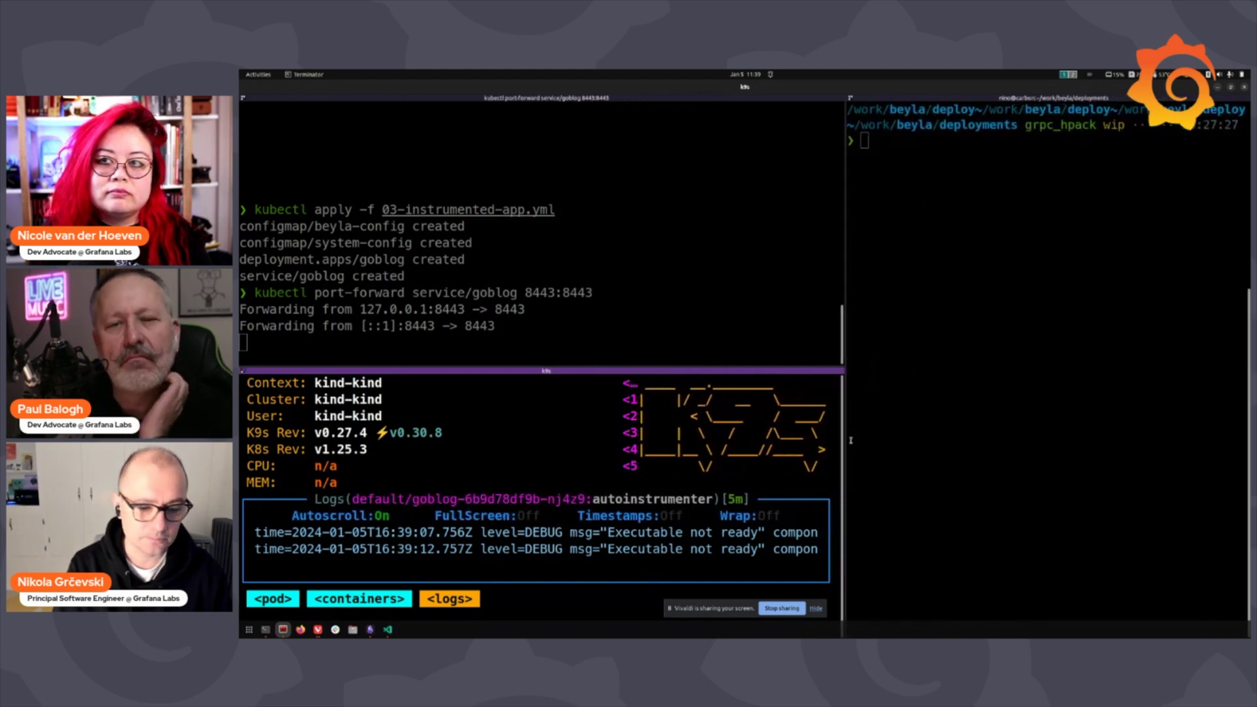
Step: Start ./loadgen.sh against localhost:8443 and enlarge the k9s log pane to watch traced requests
left_click(945, 434)
type("ls -al")
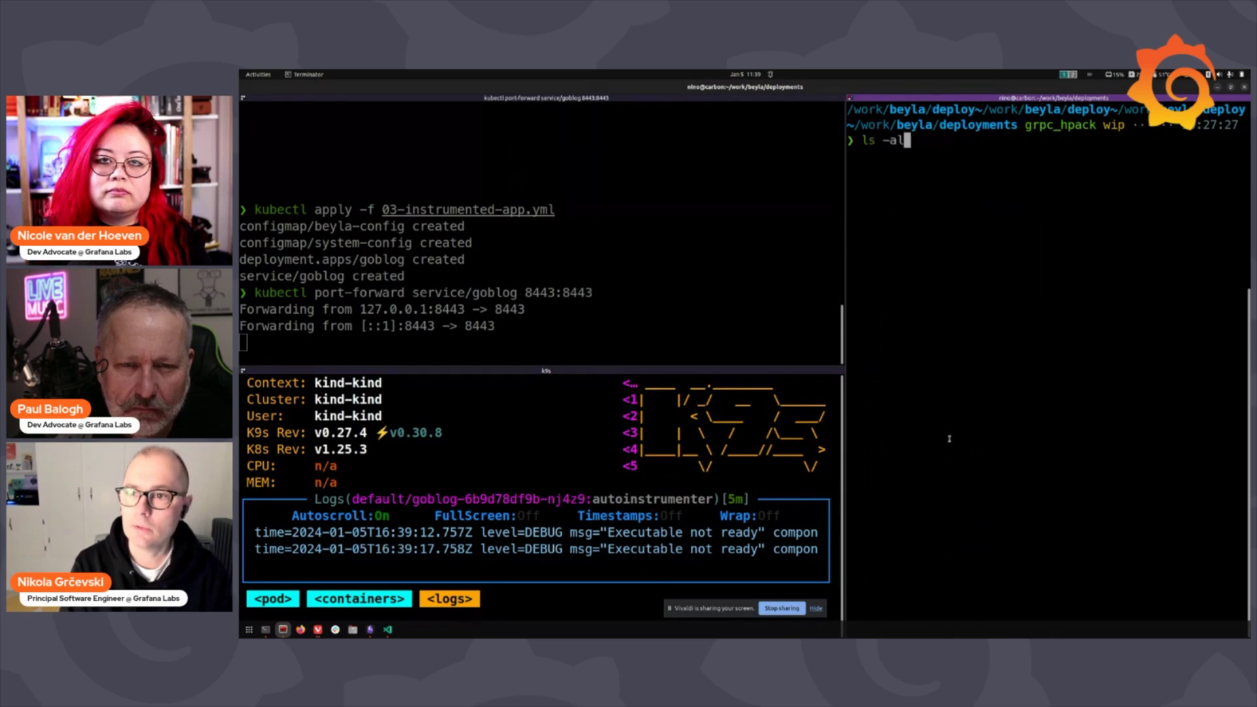
key("Return")
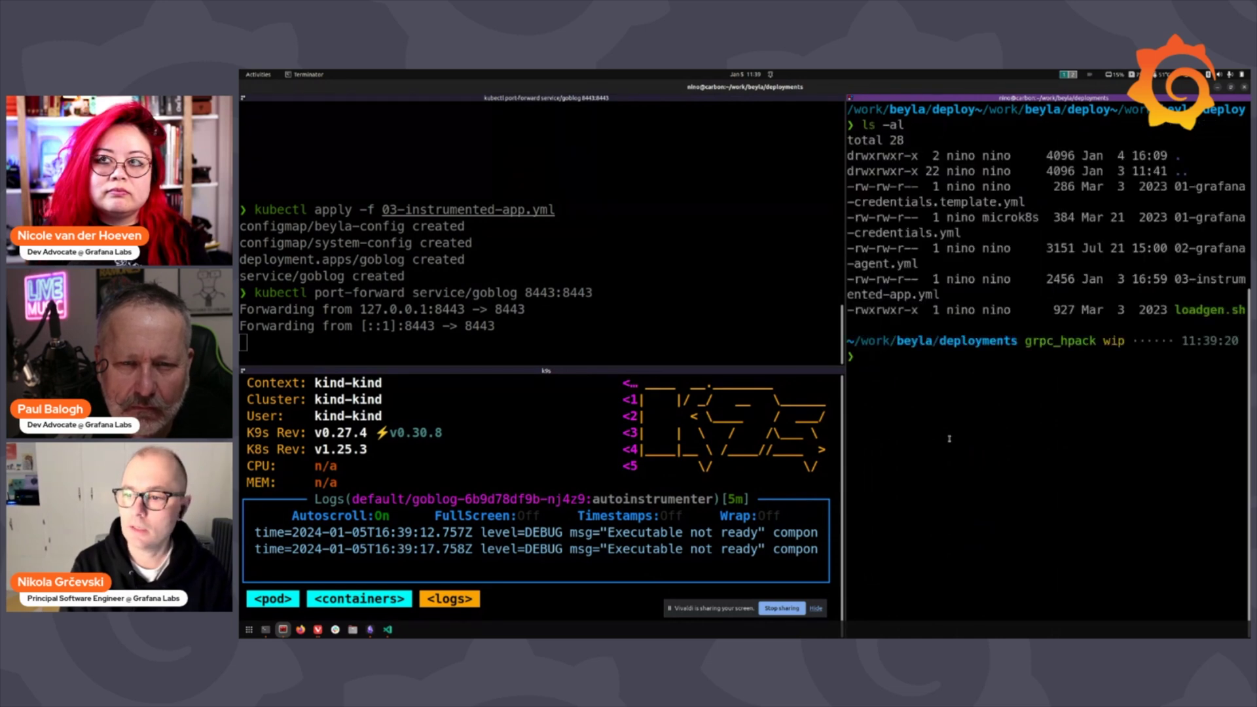
type("./loadgen.sh")
key("Return")
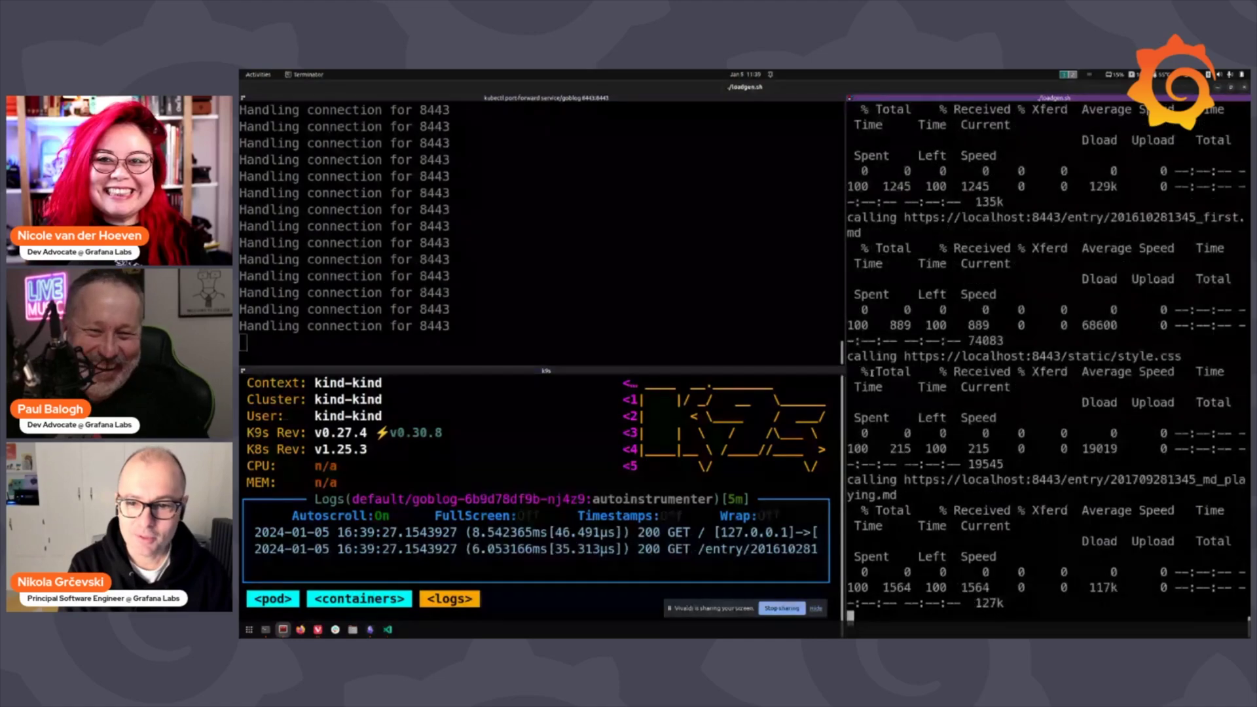
left_click_drag(844, 341, 1128, 334)
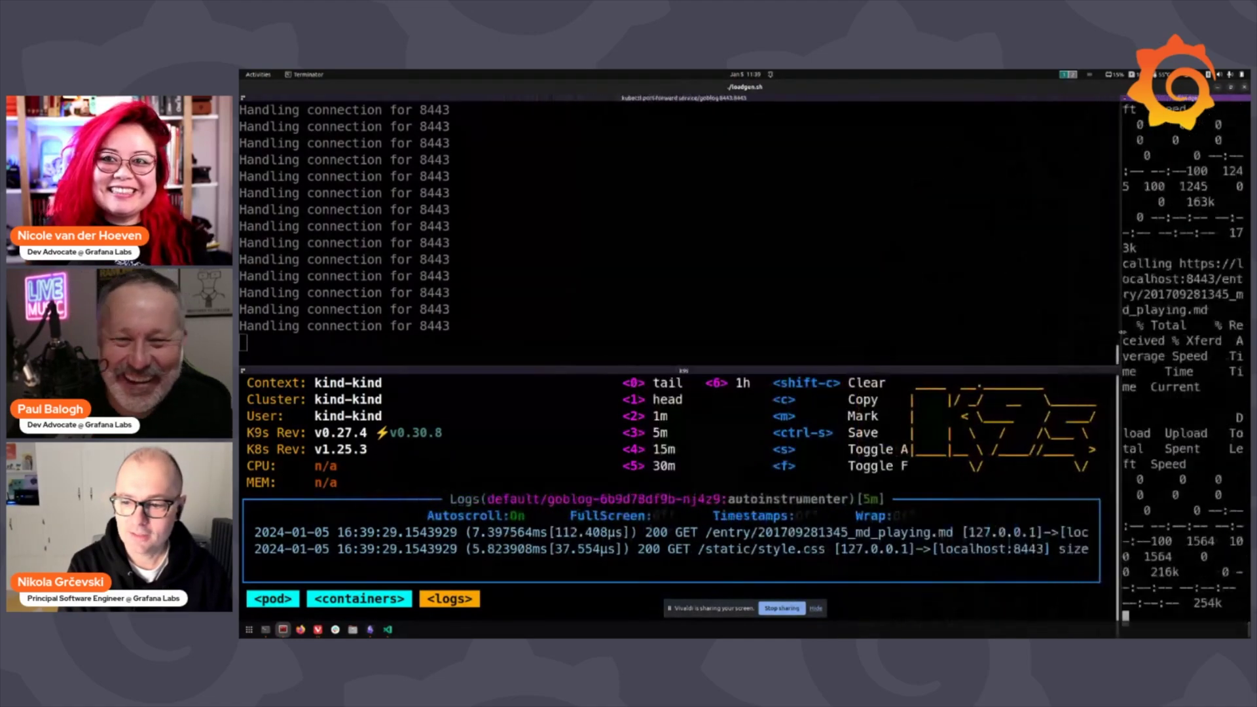
left_click_drag(960, 364, 955, 157)
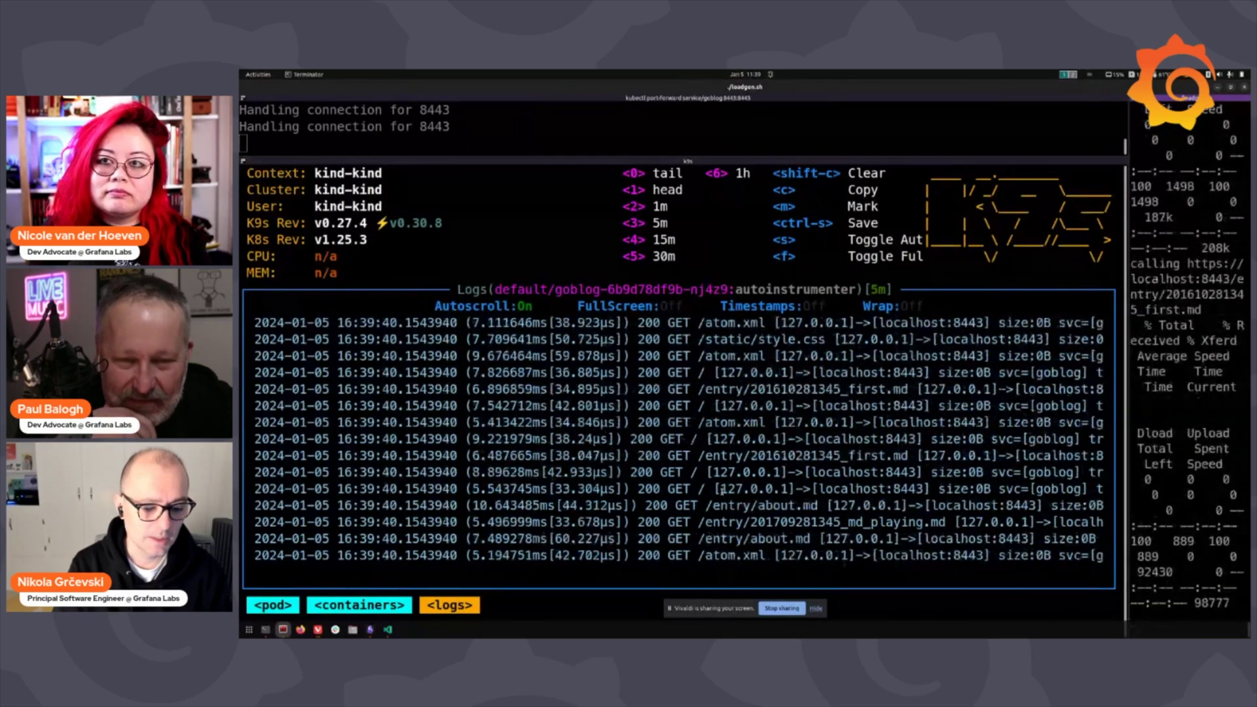
left_click(615, 452)
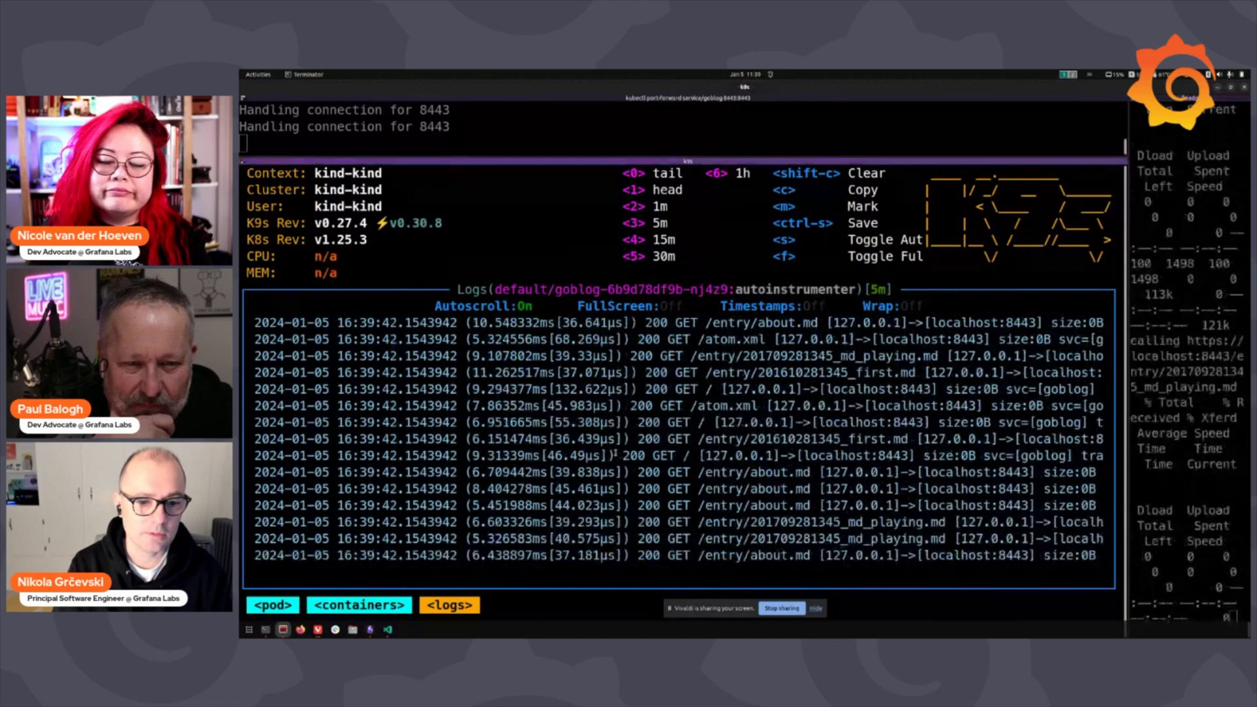
key("Escape")
key("Down")
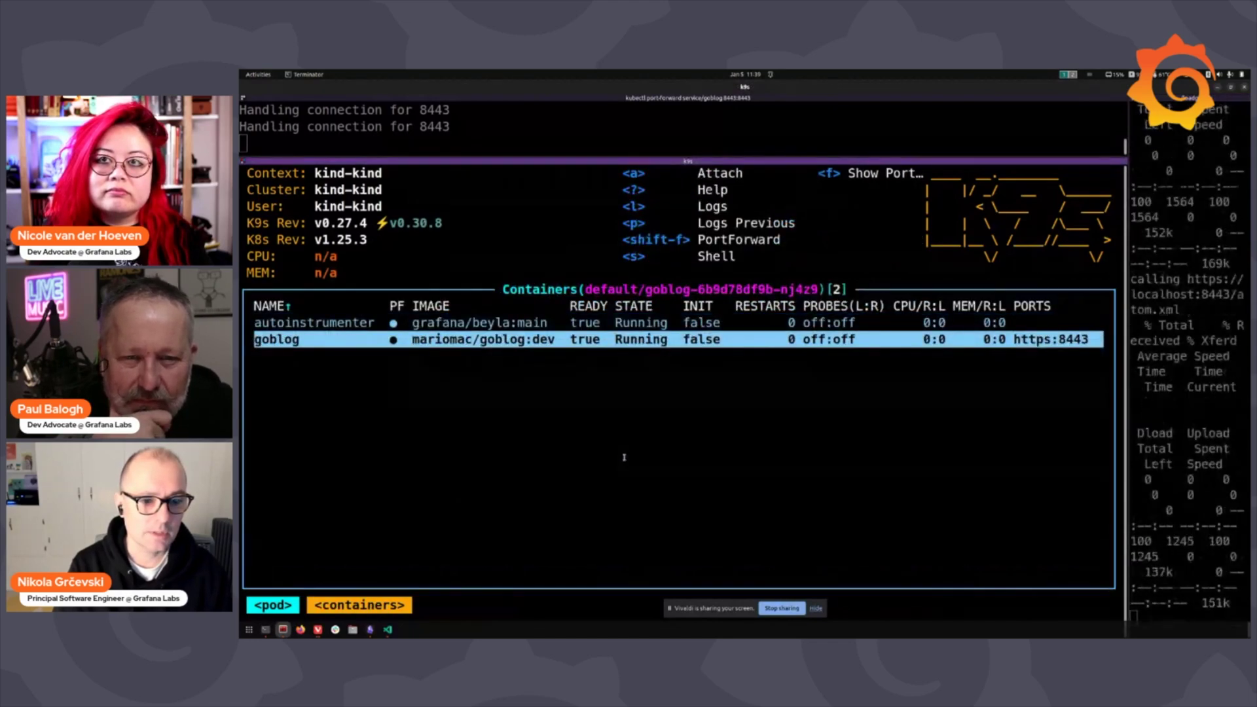
key("l")
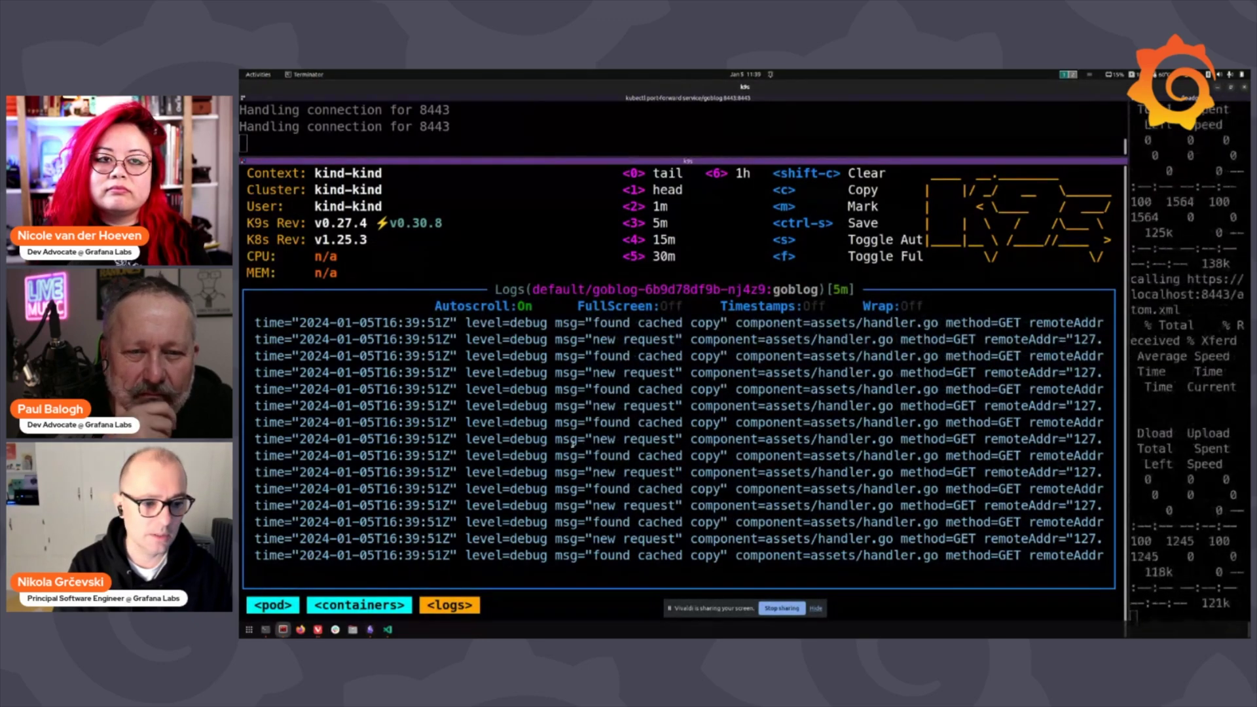
key("Escape")
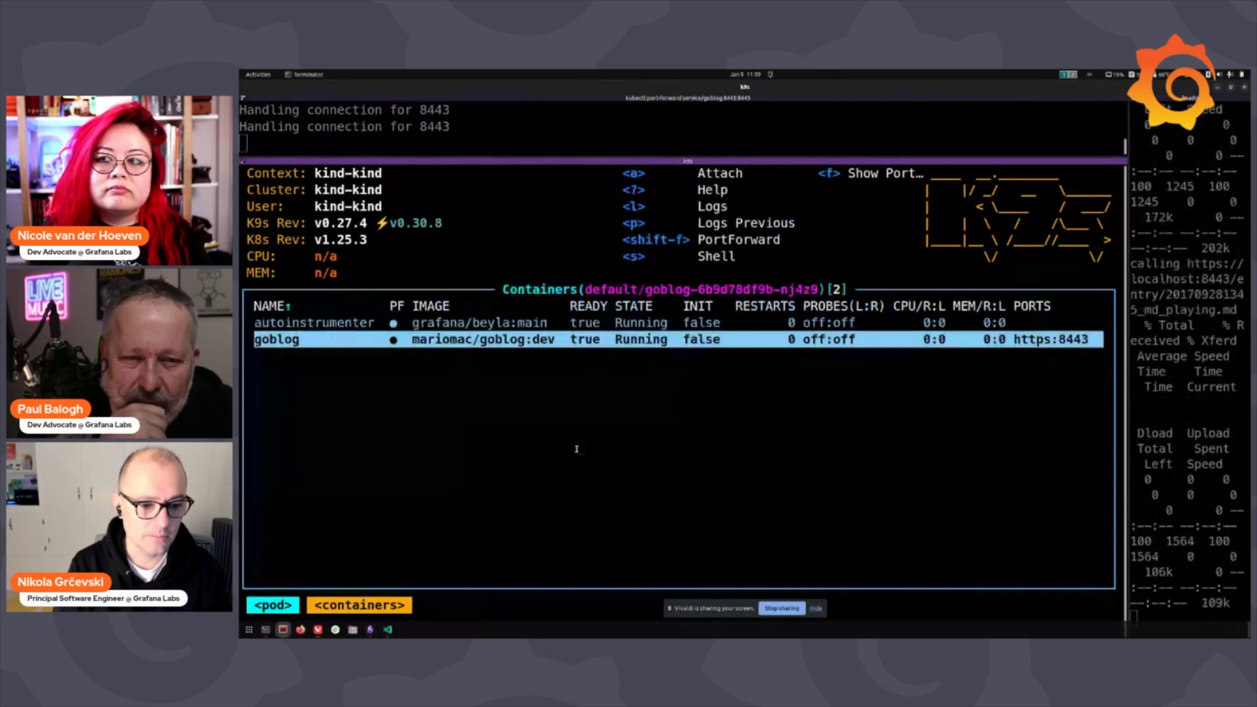
key("Up")
key("Return")
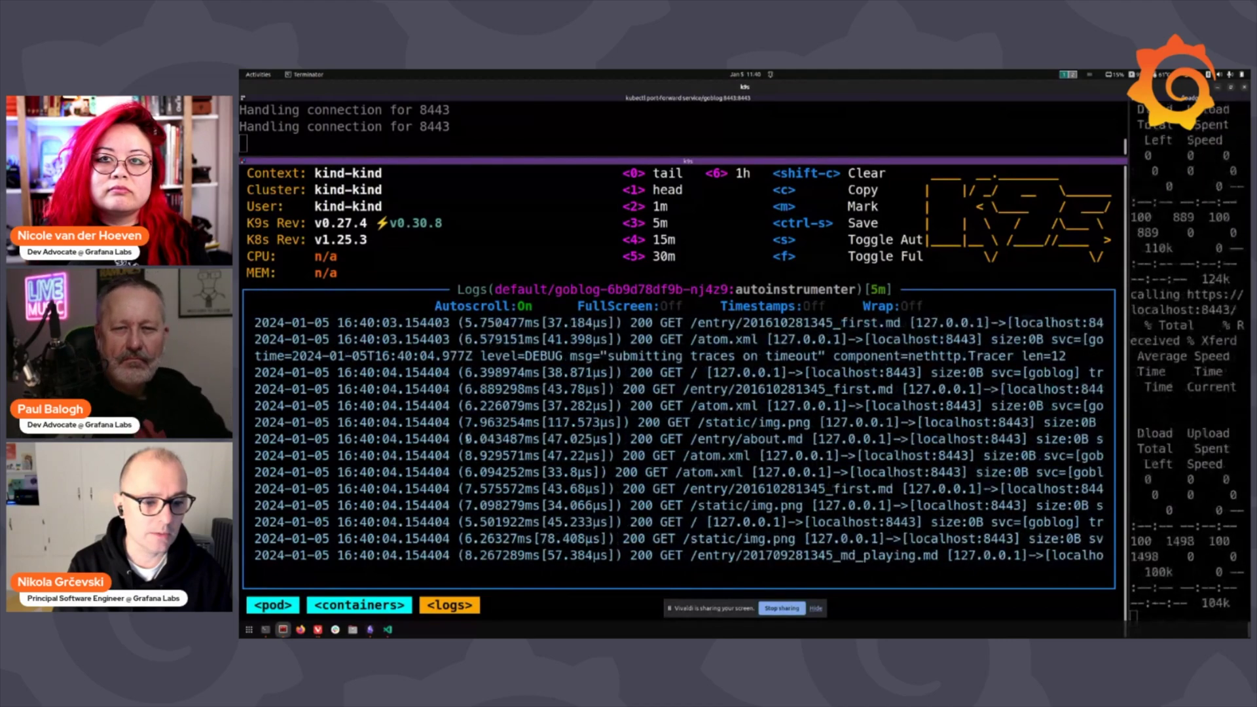
left_click_drag(465, 439, 616, 438)
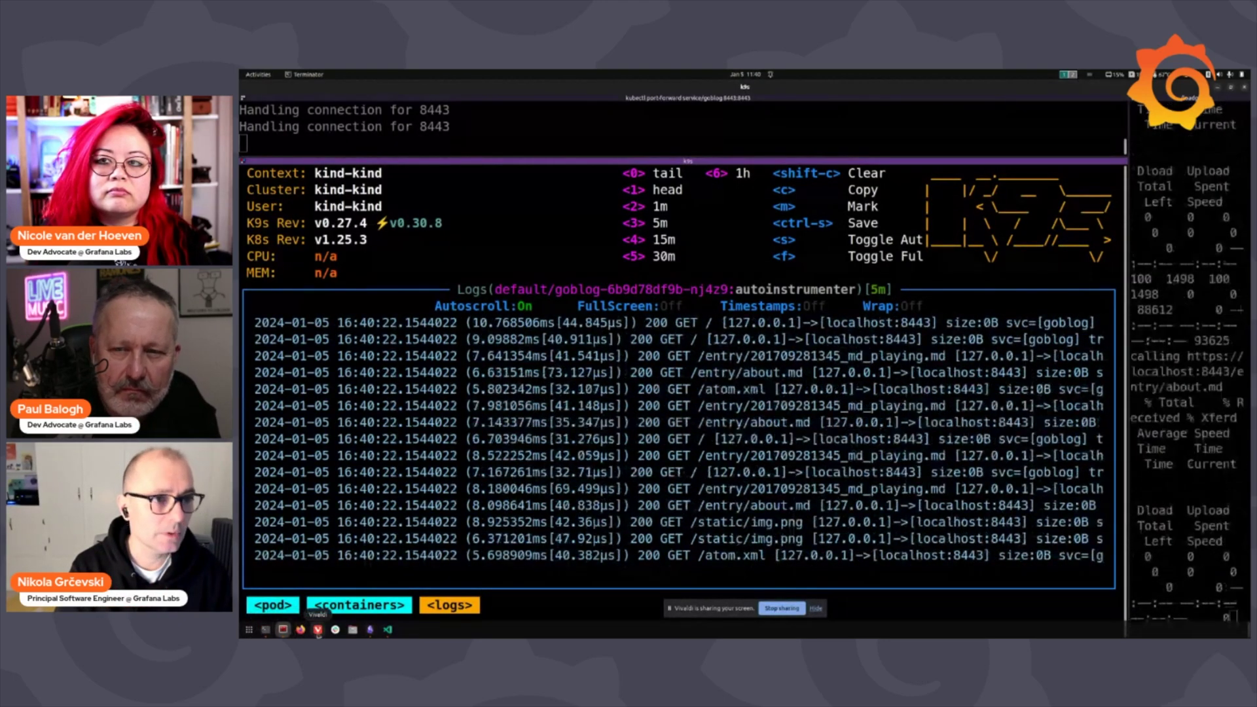
Step: In Grafana Explore, query grafanacloud-nikola-traces over the Last 5 minutes
left_click(318, 630)
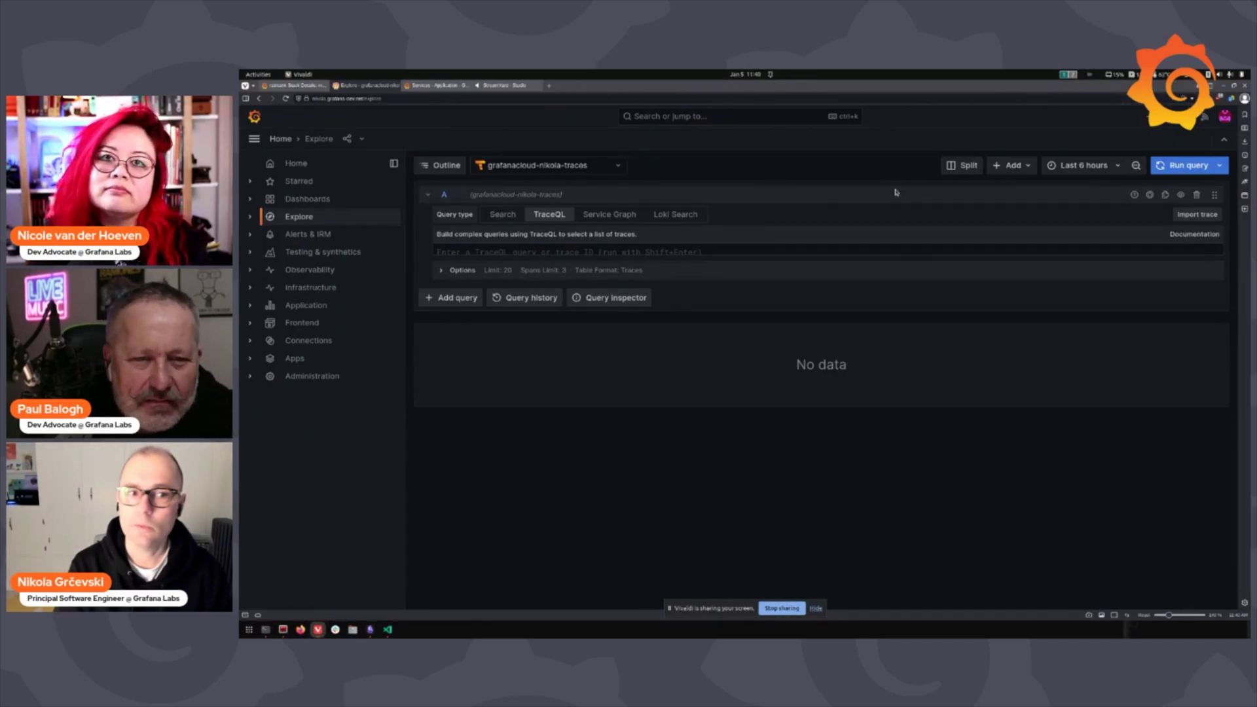
left_click(549, 167)
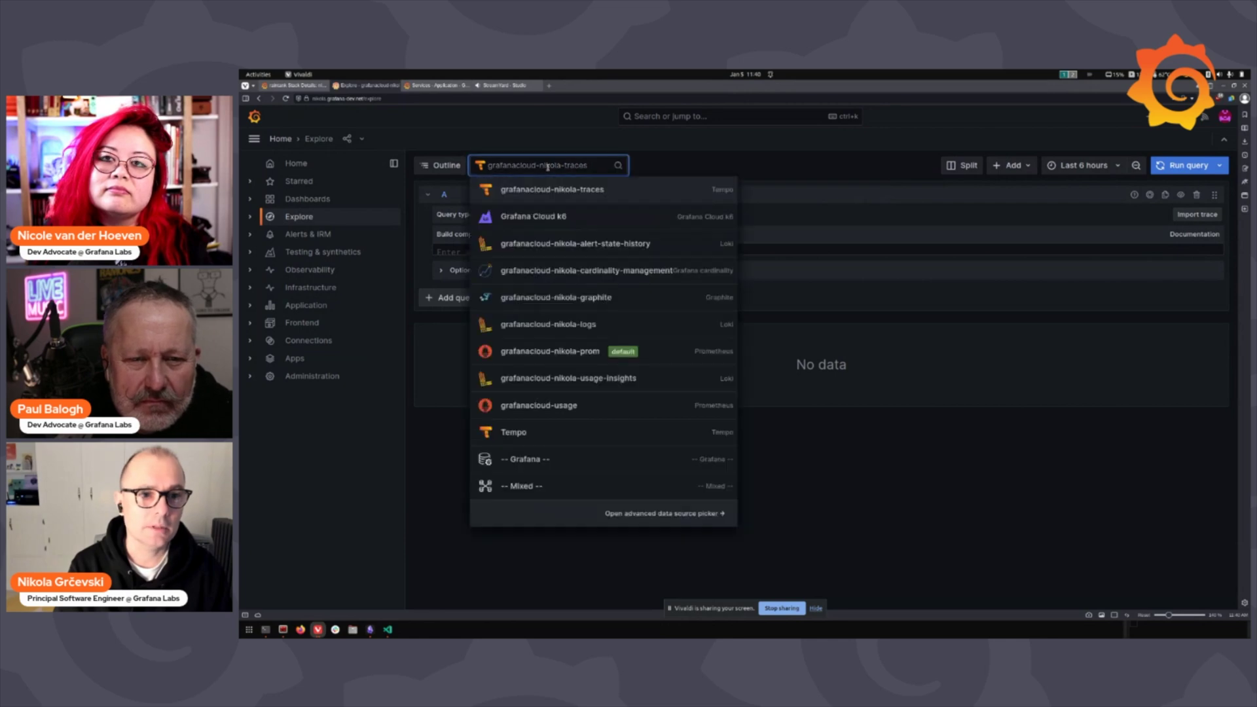
left_click(556, 191)
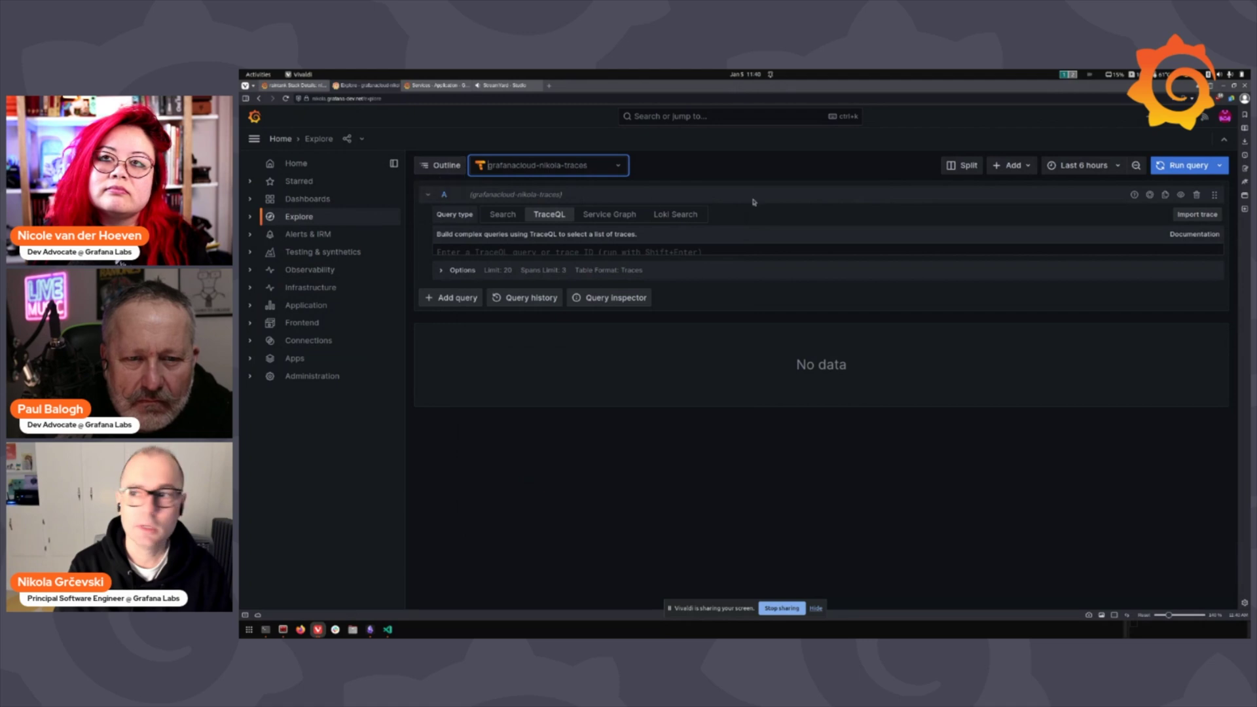
left_click(1098, 166)
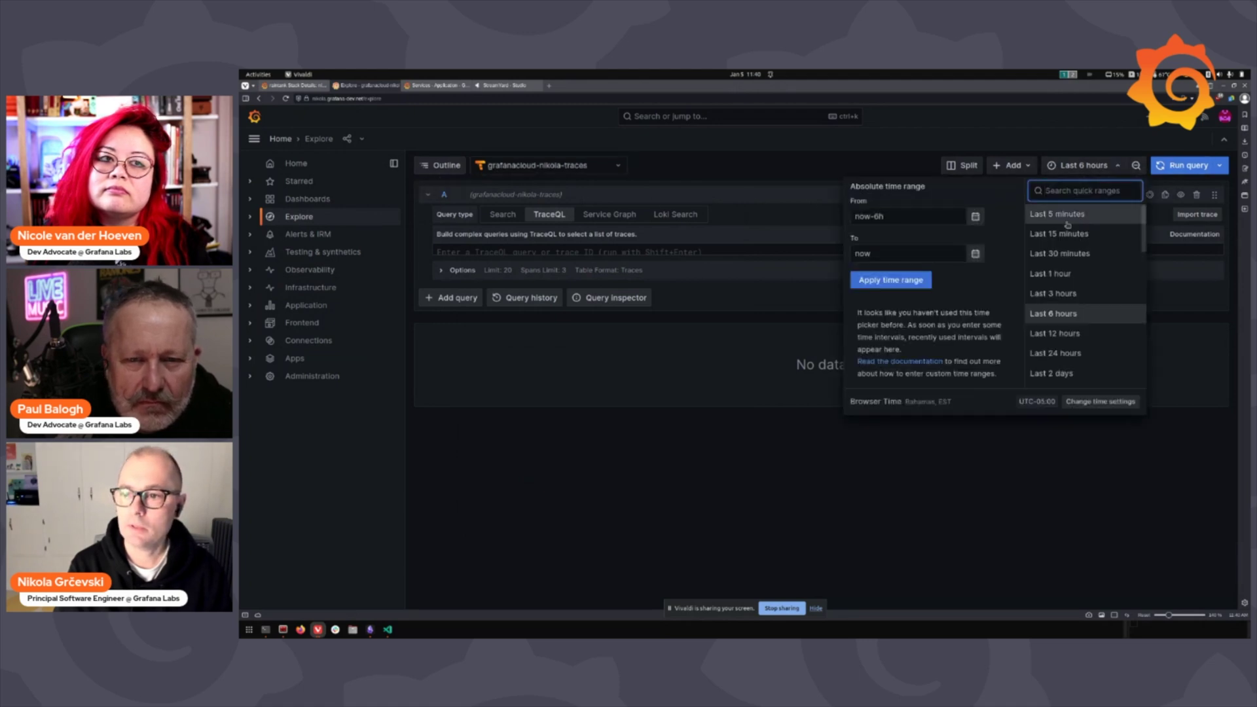
left_click(1087, 211)
left_click(1177, 168)
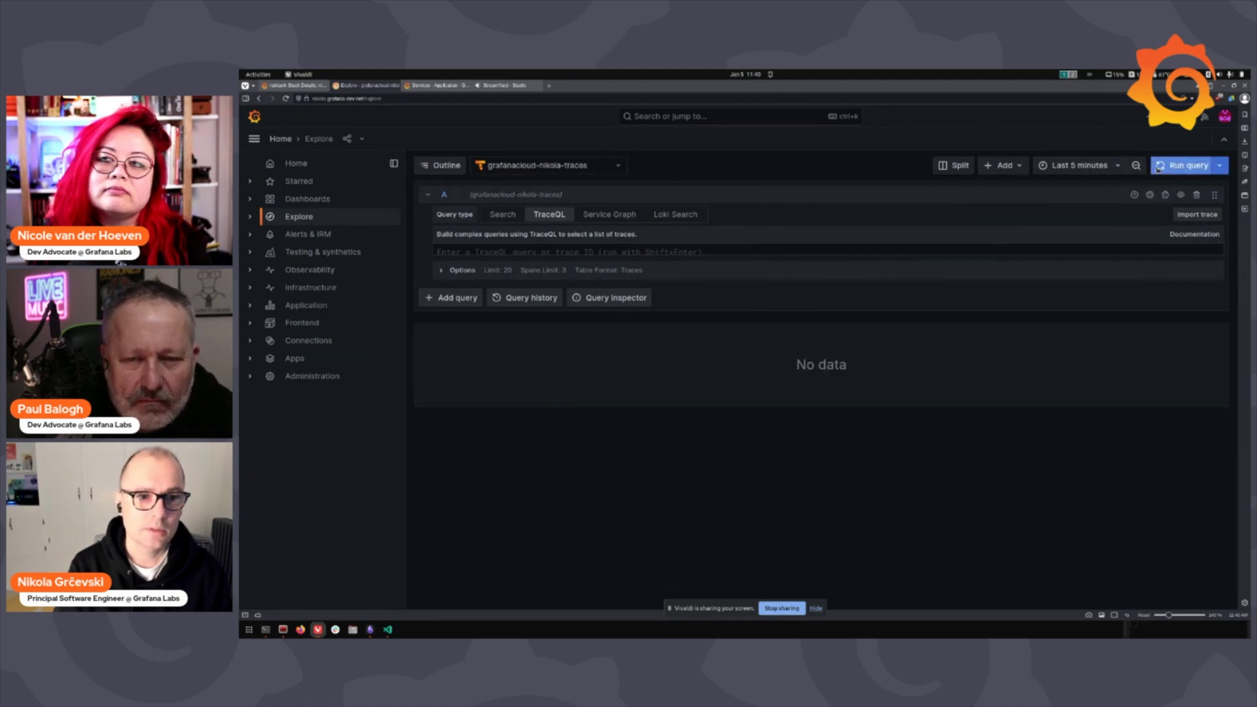
Step: Run a Search for recent traces and open the first GET /static/* goblog trace
left_click(517, 217)
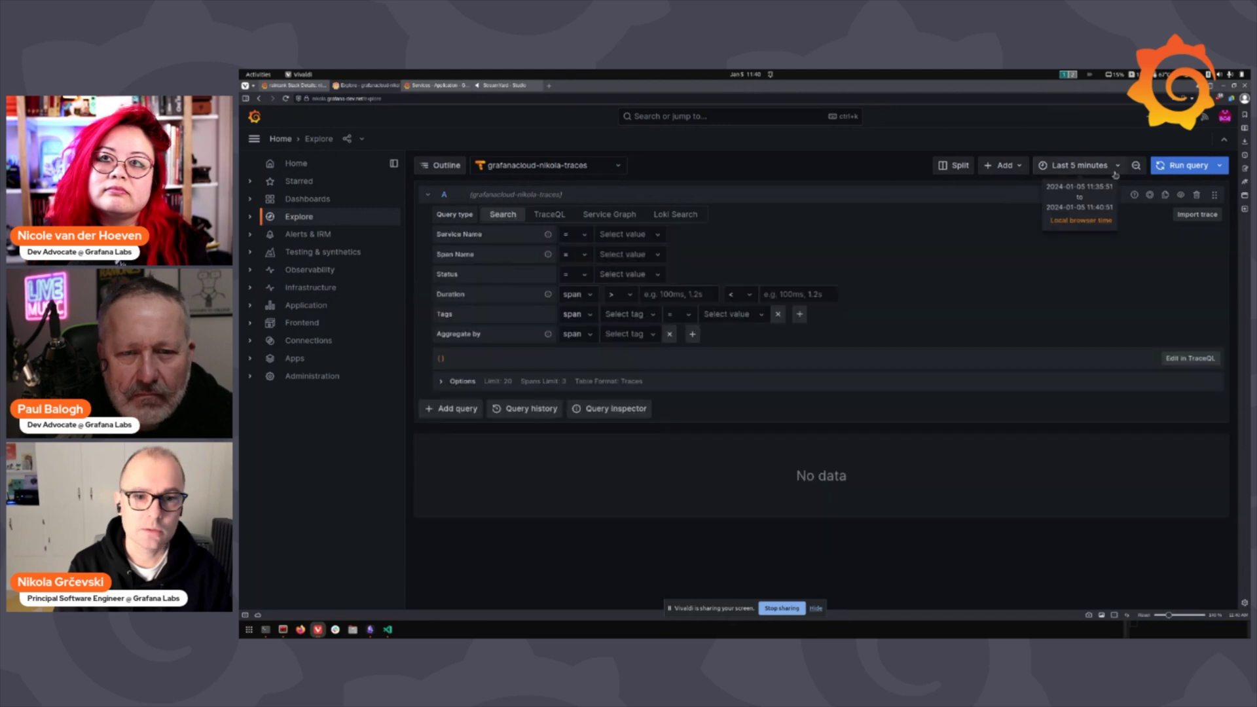
left_click(1179, 166)
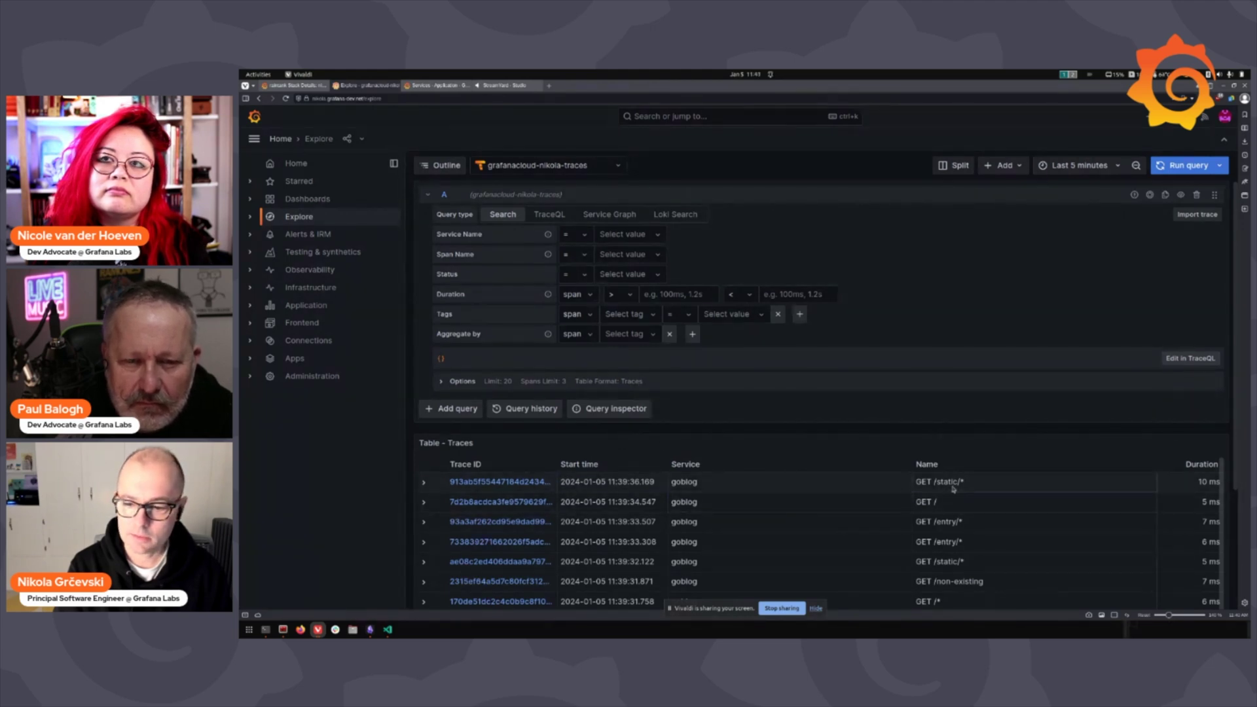
scroll(950, 553, "down", 3)
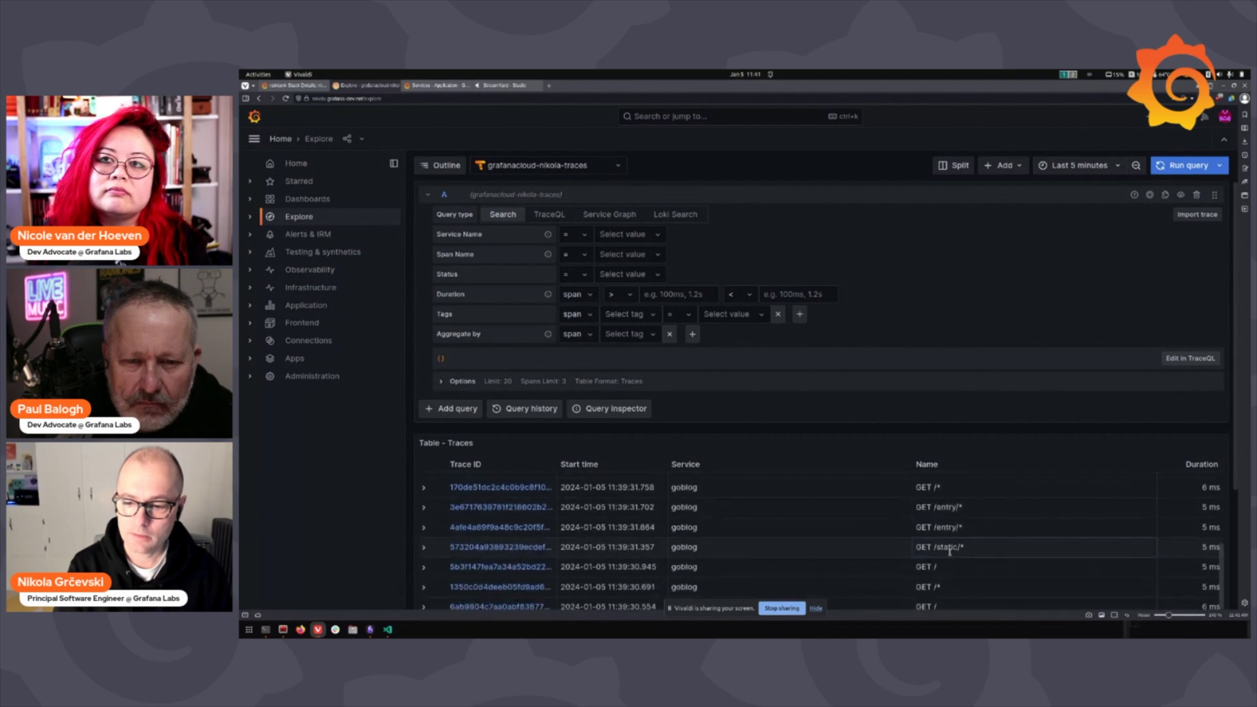
scroll(950, 552, "up", 3)
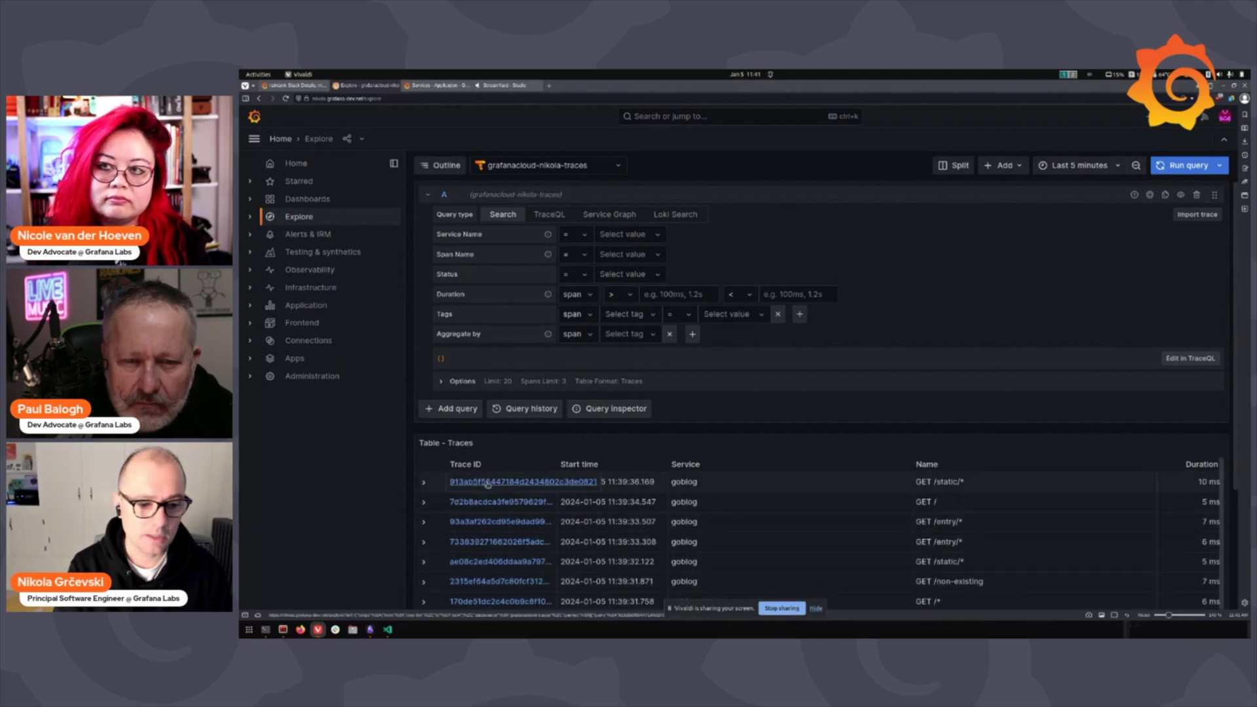
left_click(488, 483)
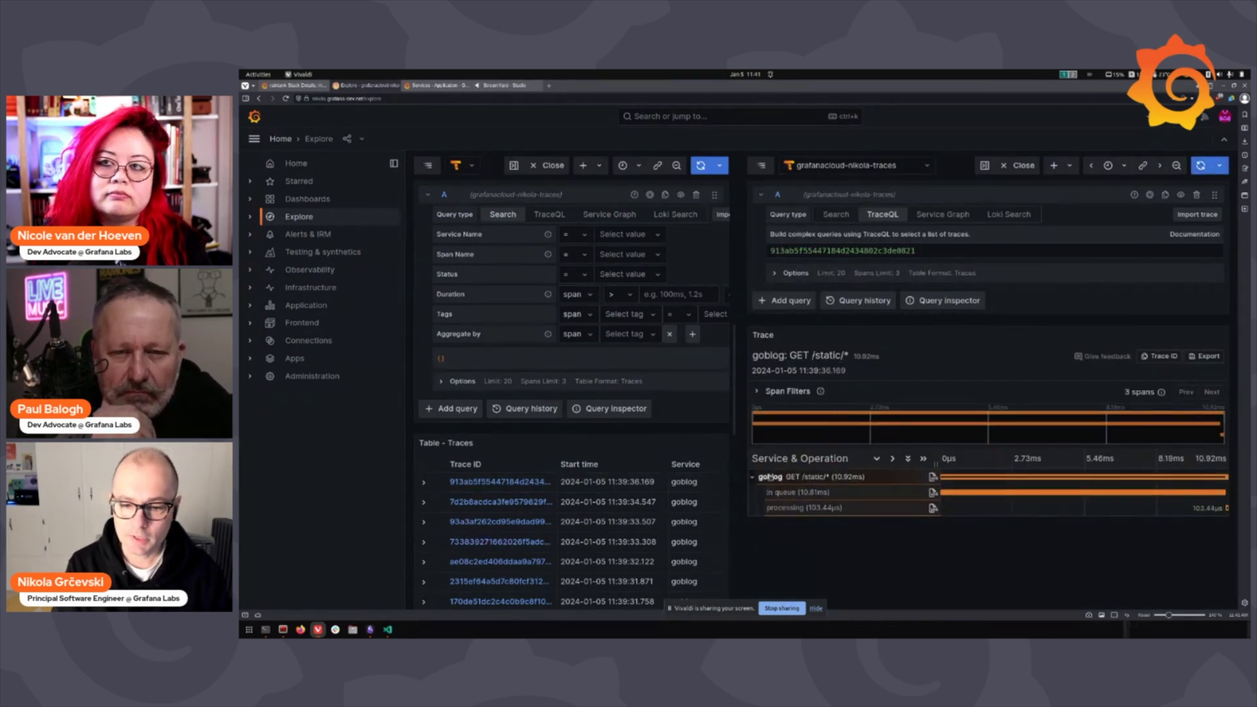
Step: Open the goblog span's attributes and highlight url.path /static/style.css and http.route
left_click(771, 477)
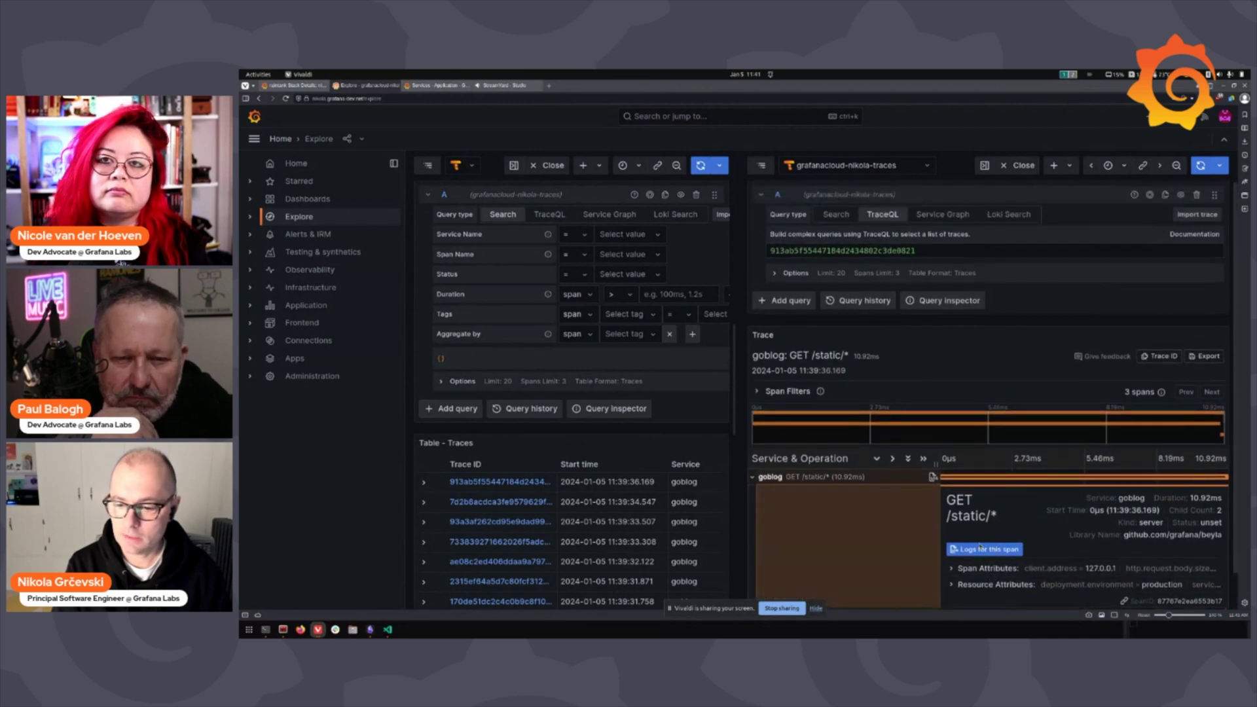
left_click(982, 568)
scroll(1004, 443, "down", 3)
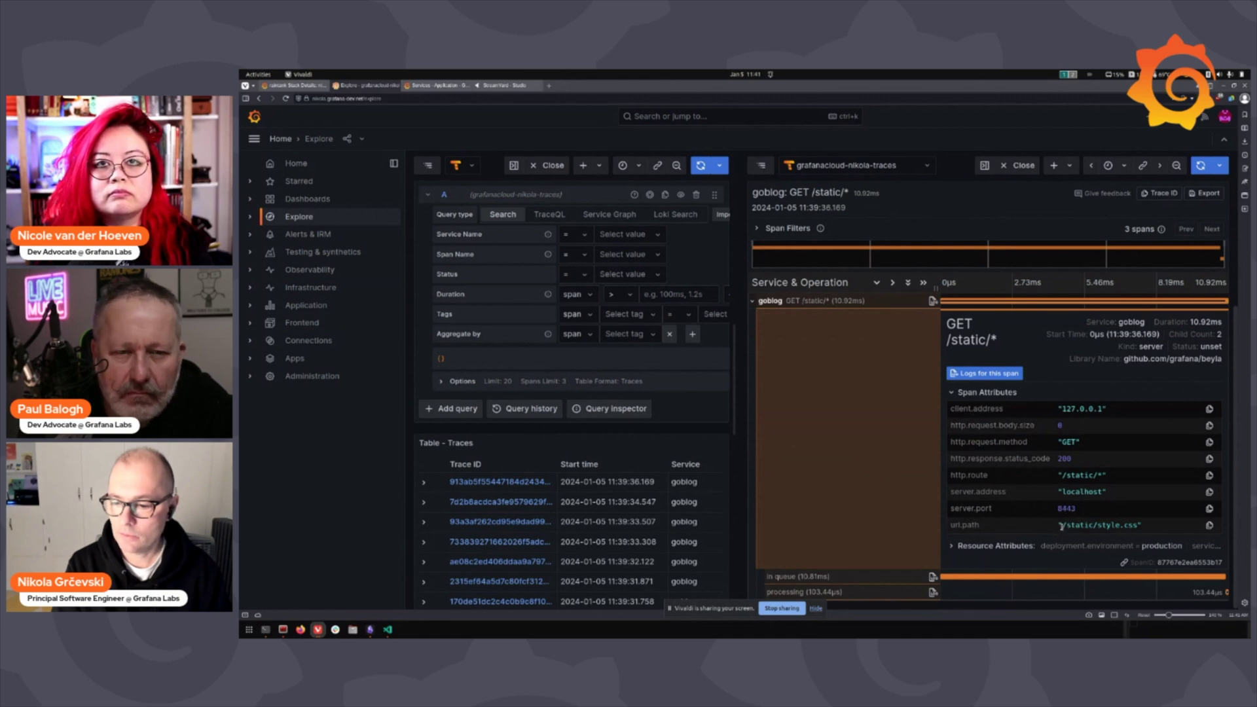
left_click_drag(1061, 525, 1137, 523)
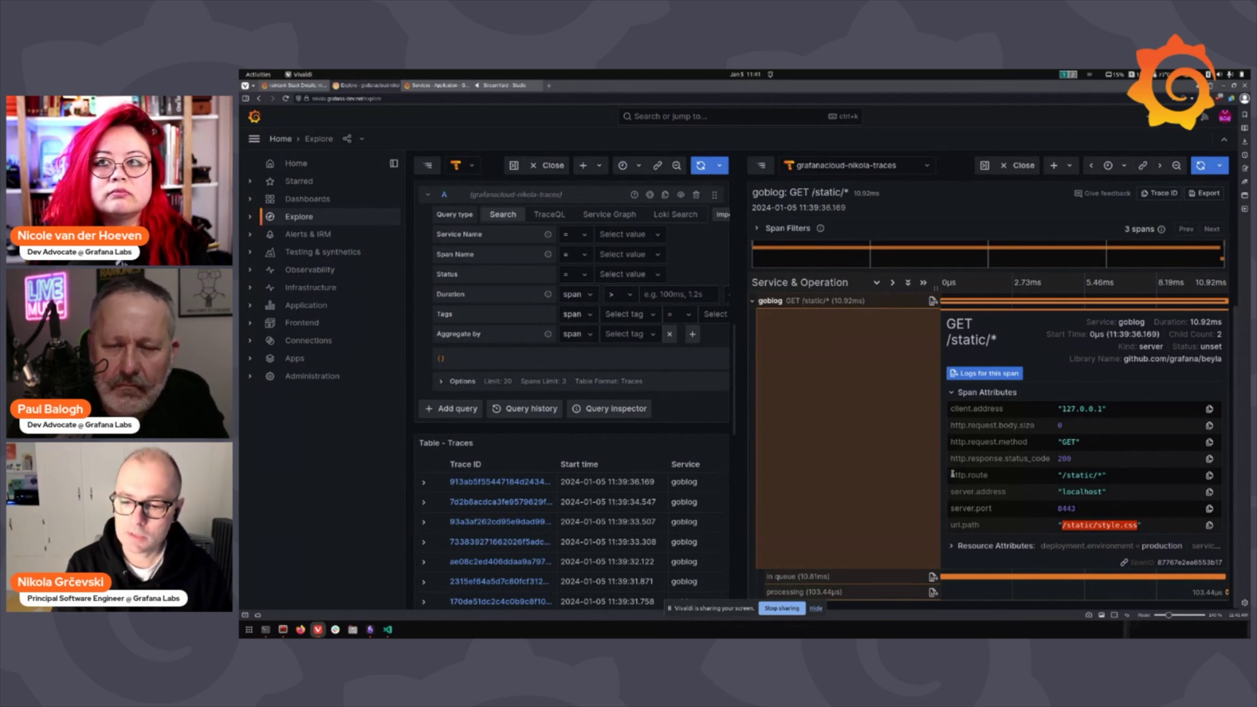
left_click_drag(950, 475, 987, 475)
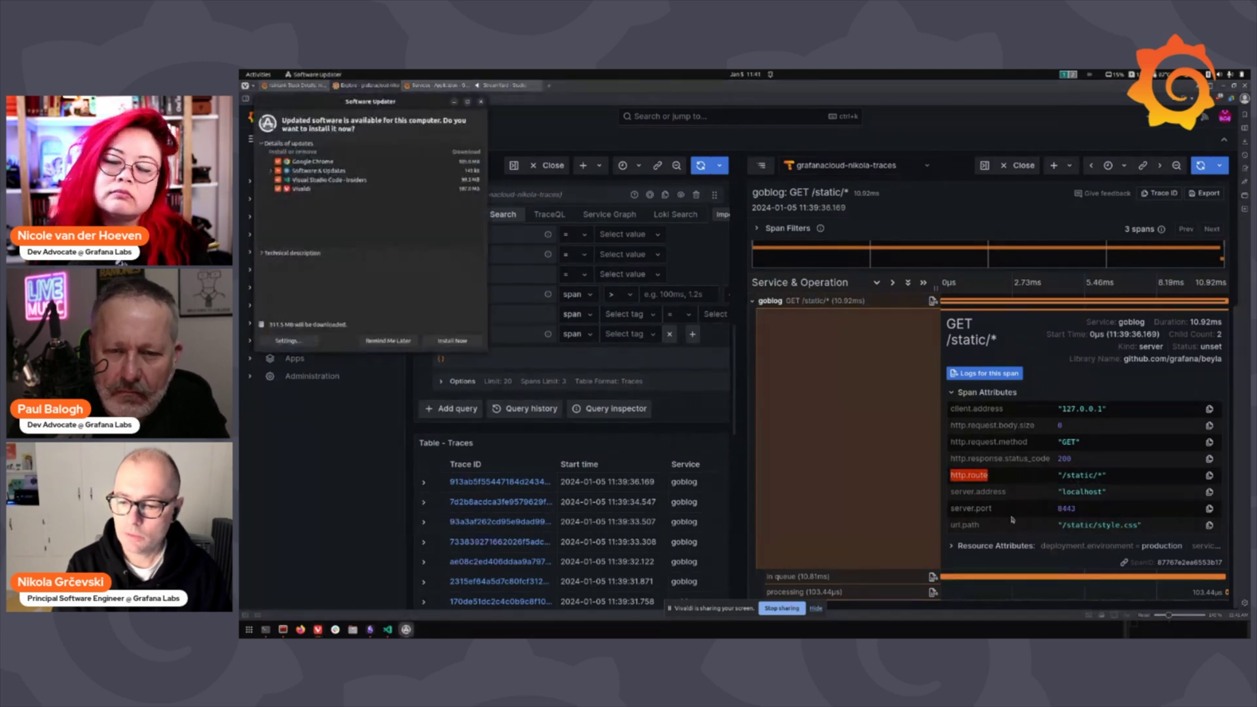
Step: Dismiss the software update prompt, highlight /static in http.route, and collapse the span
left_click(481, 102)
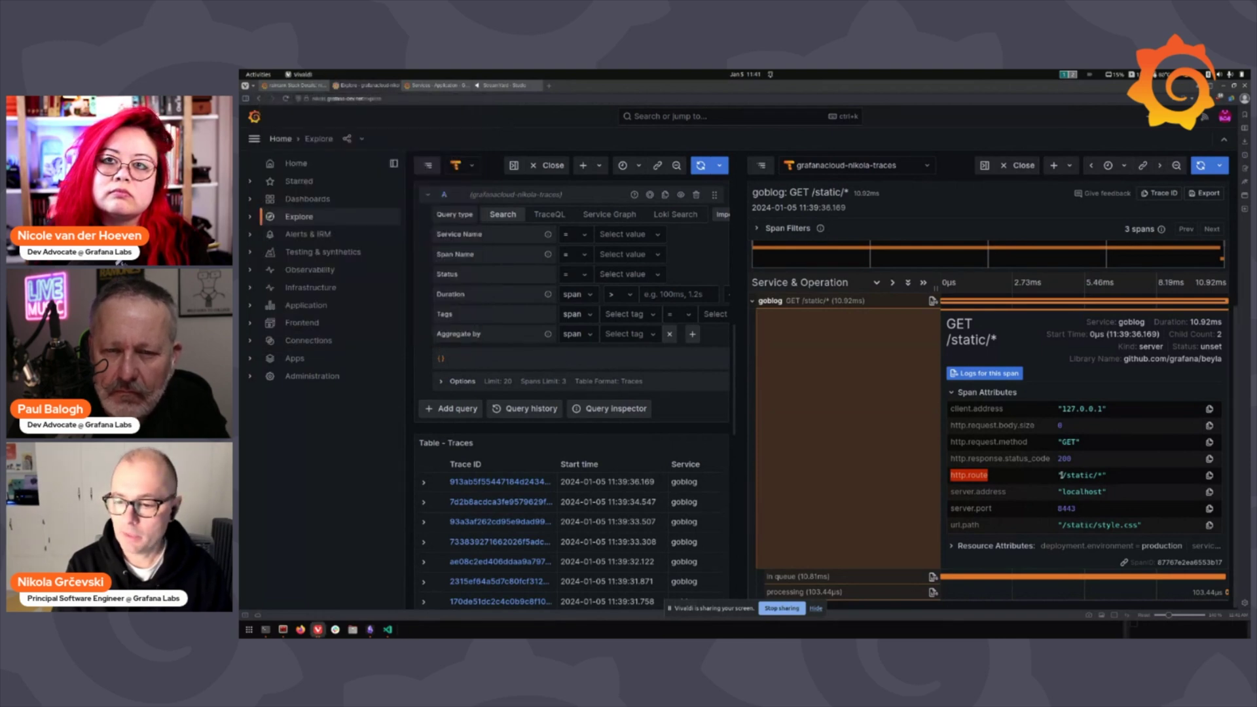
left_click_drag(1060, 475, 1091, 476)
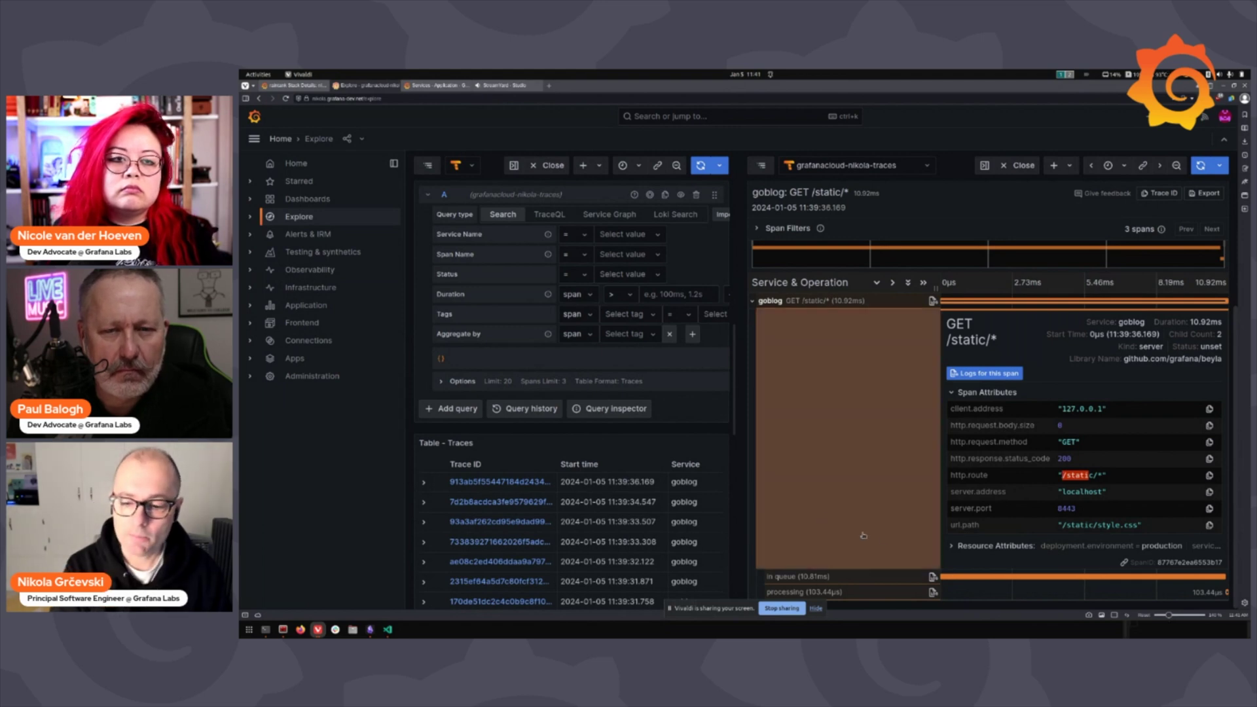
left_click(754, 303)
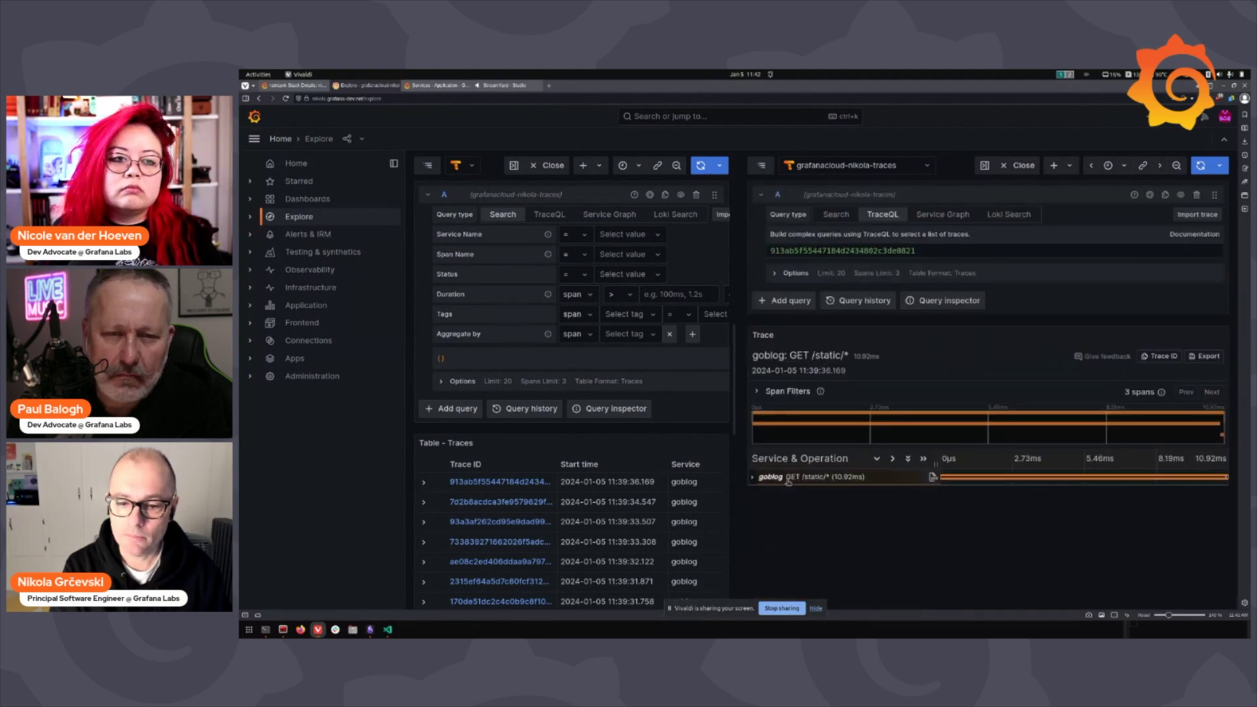
Step: Expand the goblog root span to reveal its in queue and processing child spans
left_click(753, 477)
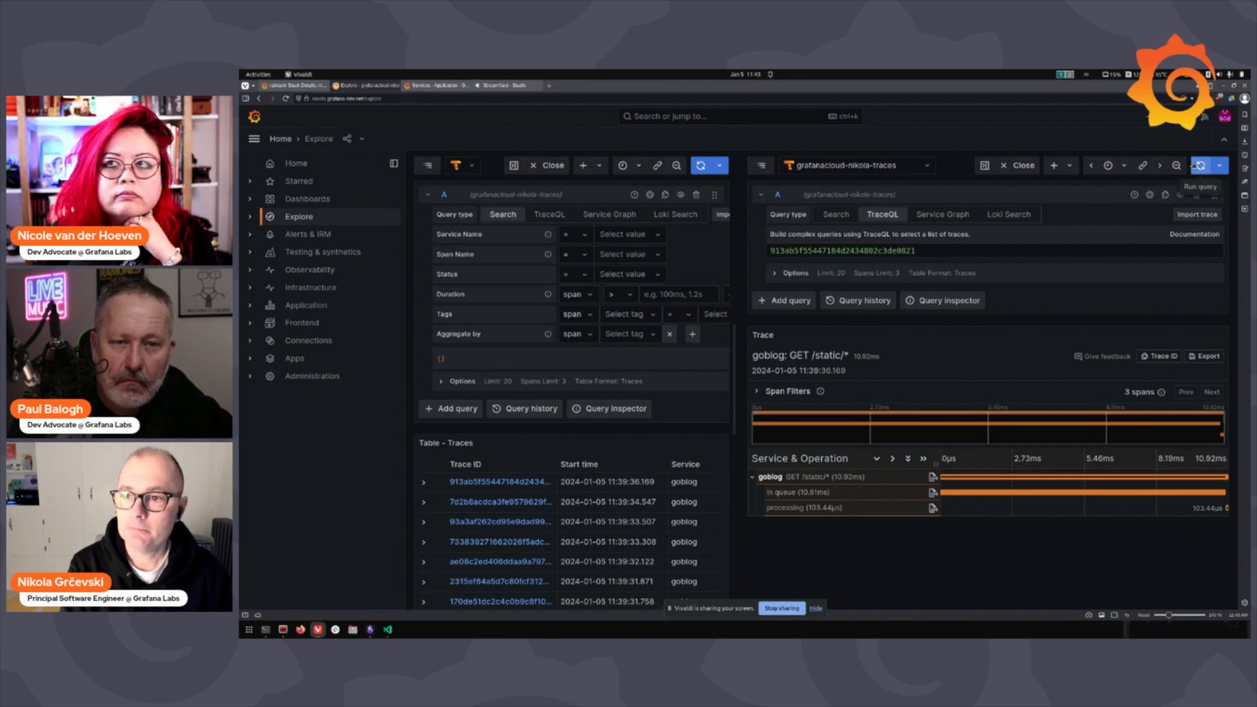
Step: Close the trace pane, switch Explore to grafanacloud-nikola-prom, and list available metrics
left_click(1018, 165)
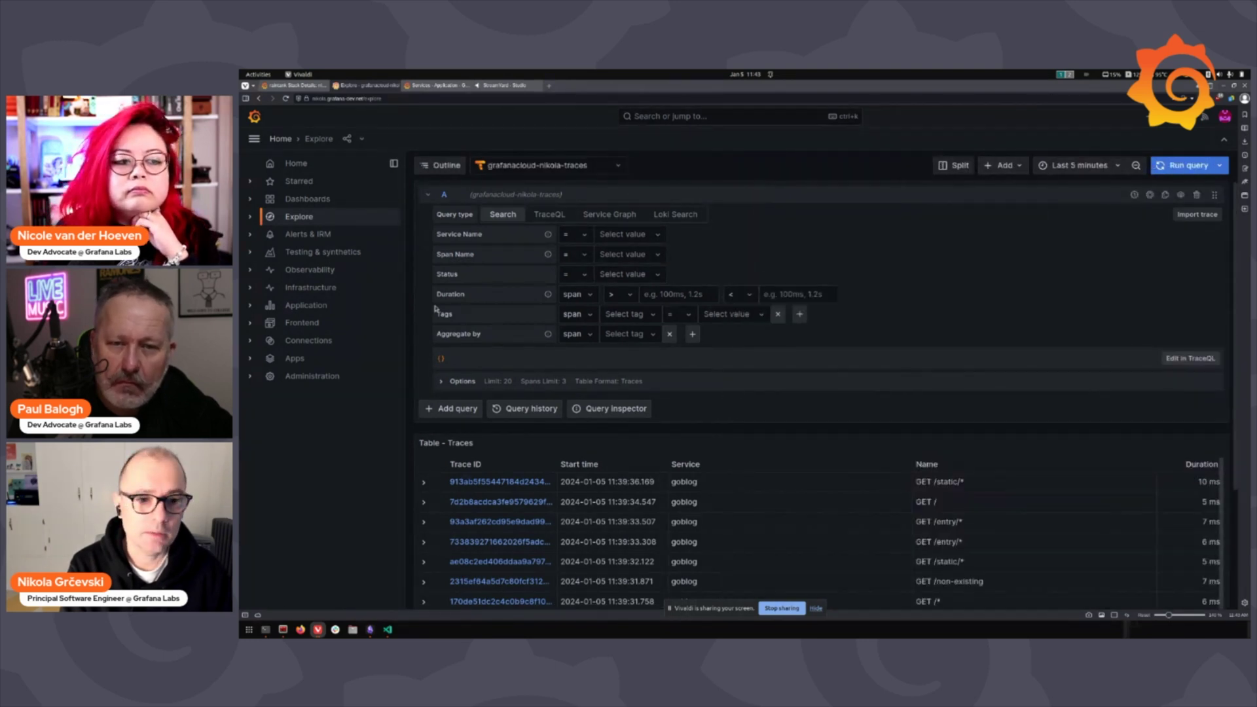
scroll(436, 309, "down", 1)
left_click(544, 168)
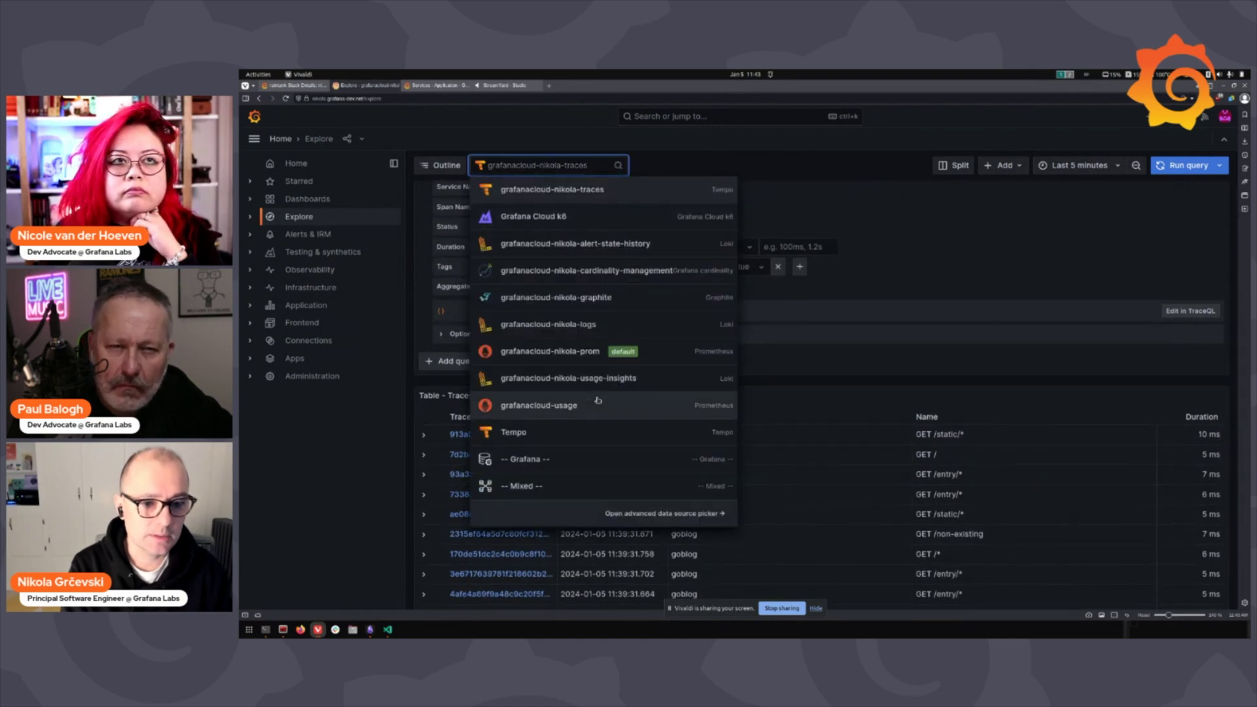
left_click(563, 352)
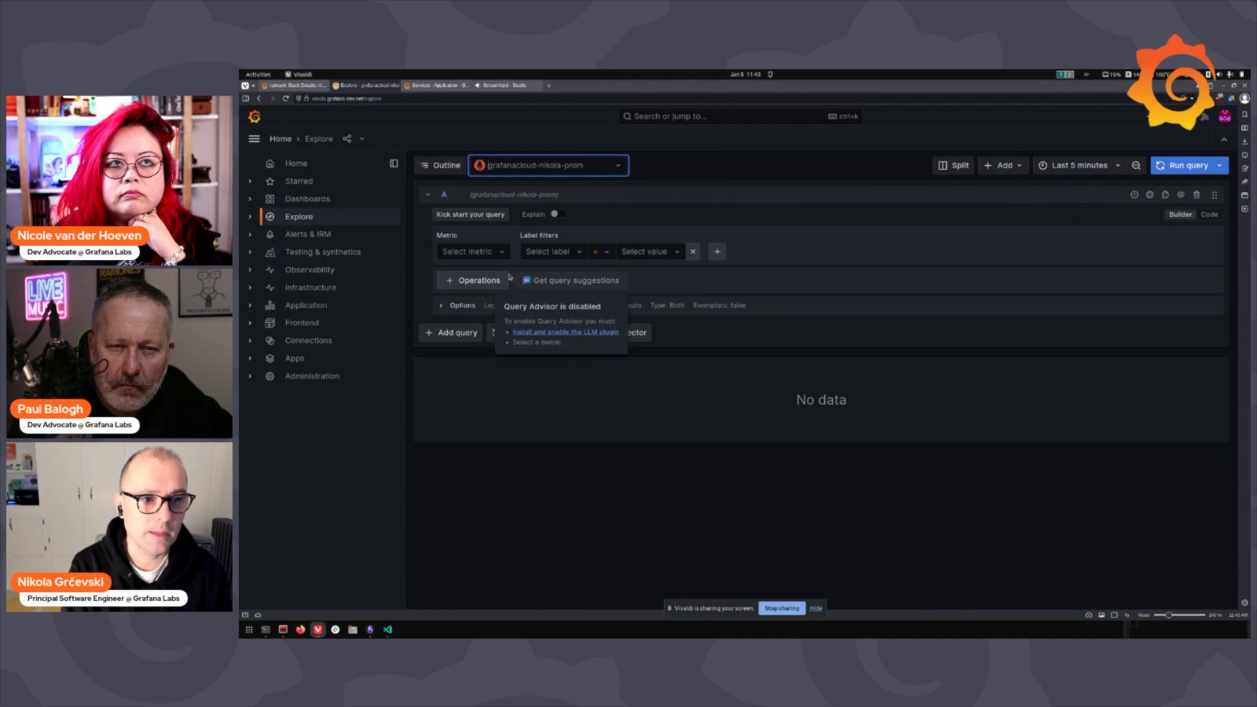
left_click(1174, 172)
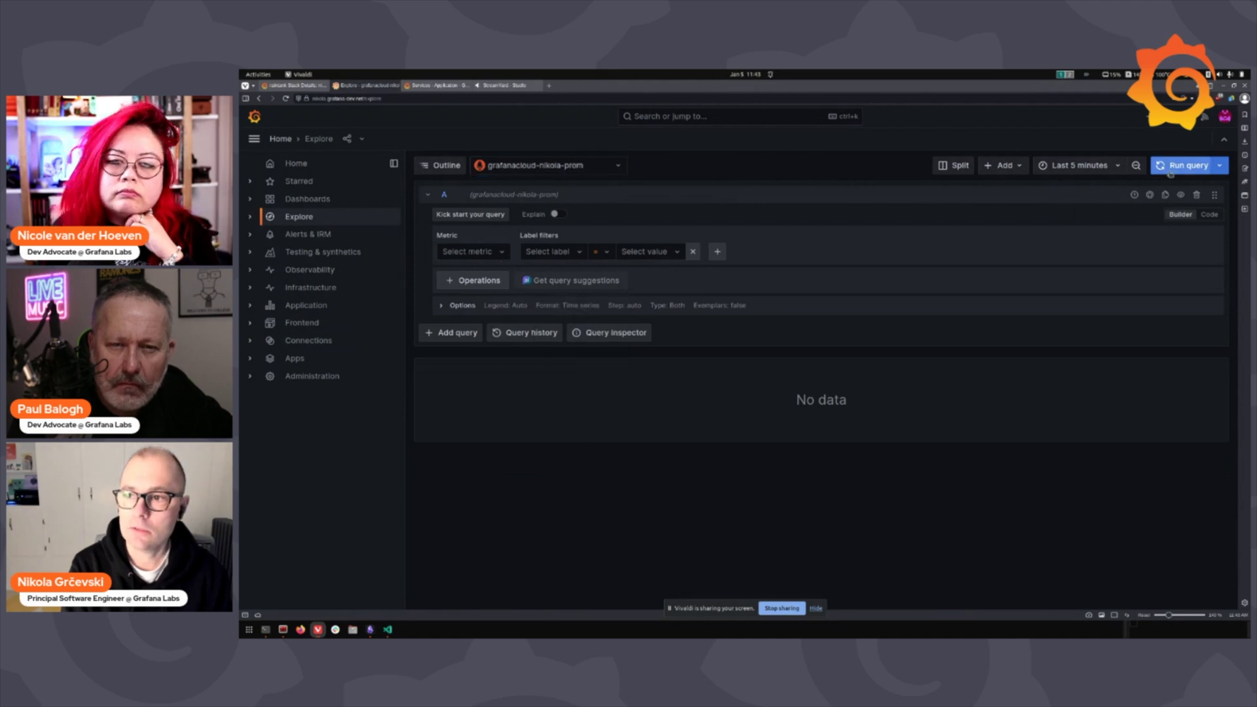
left_click(483, 252)
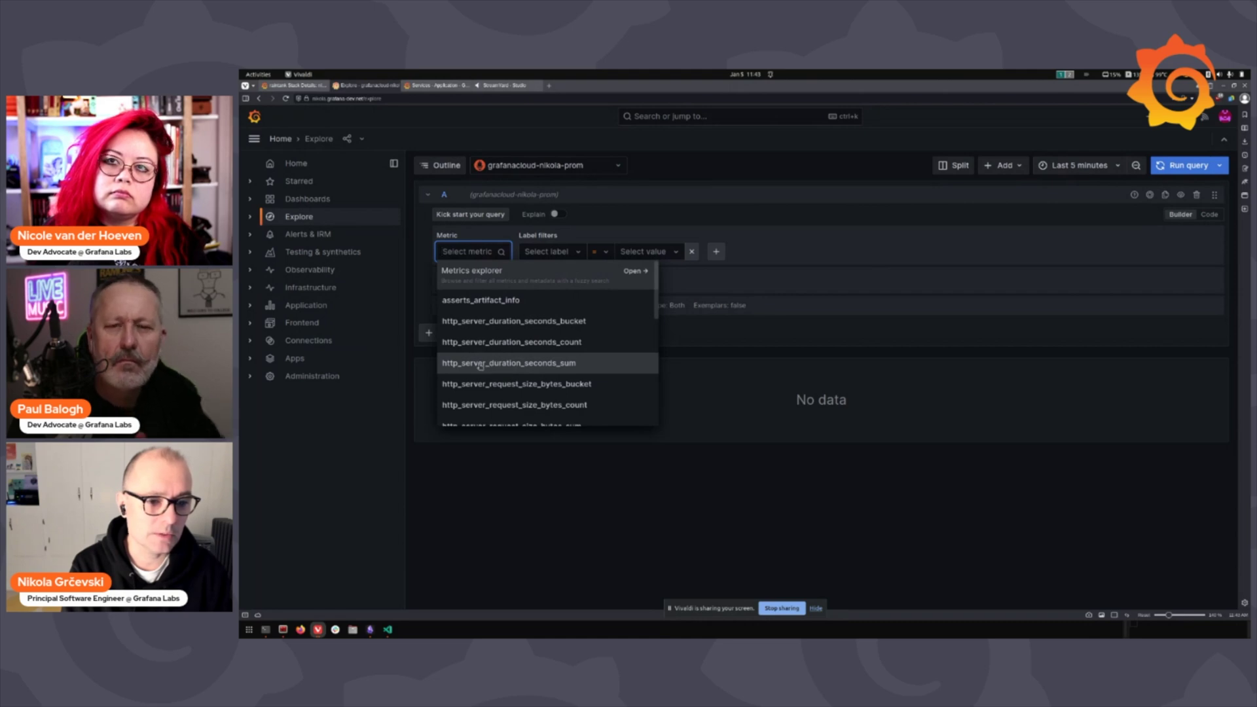
Step: Graph http_server_duration_seconds_count and view its five goblog series and raw values
left_click(495, 349)
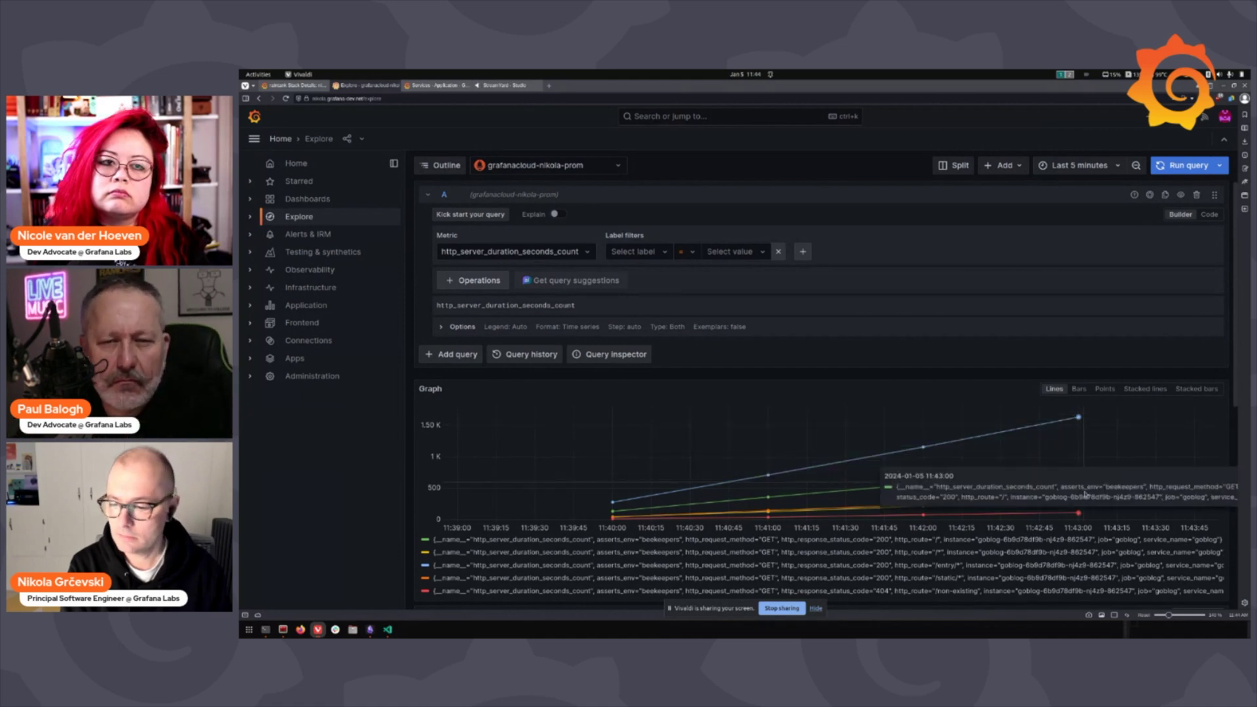
scroll(866, 550, "down", 3)
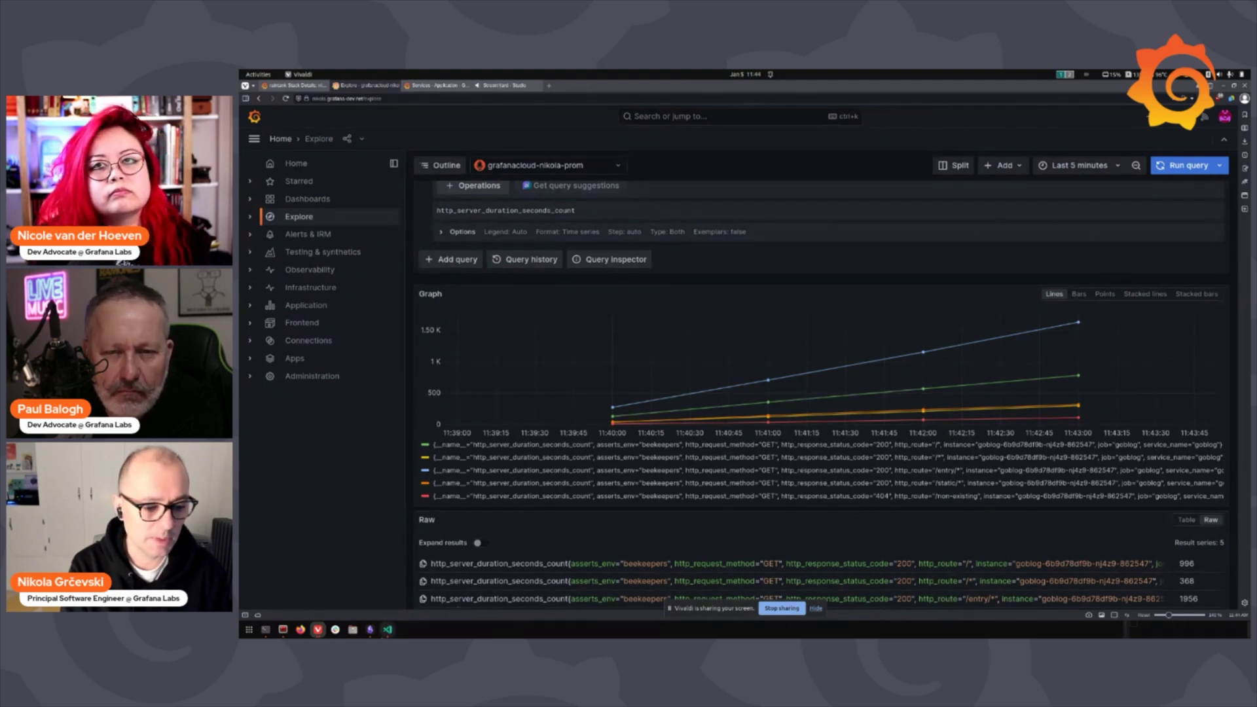
left_click(388, 630)
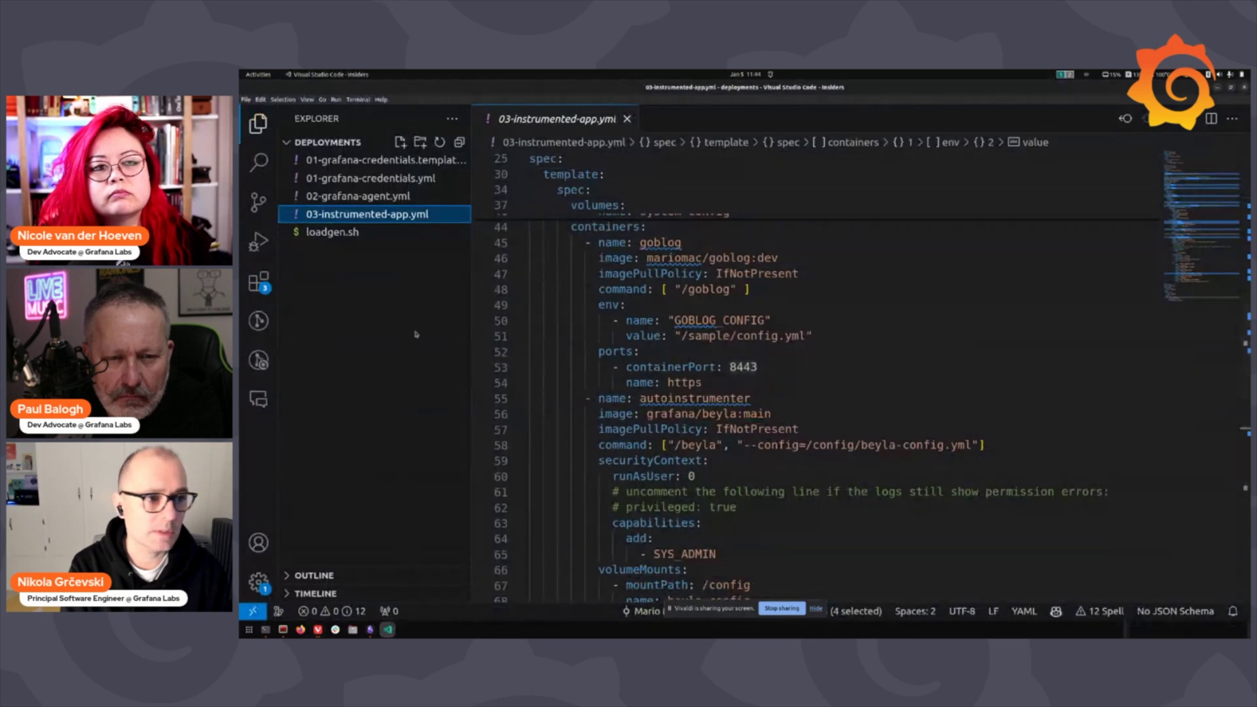
left_click(354, 235)
scroll(608, 286, "up", 4)
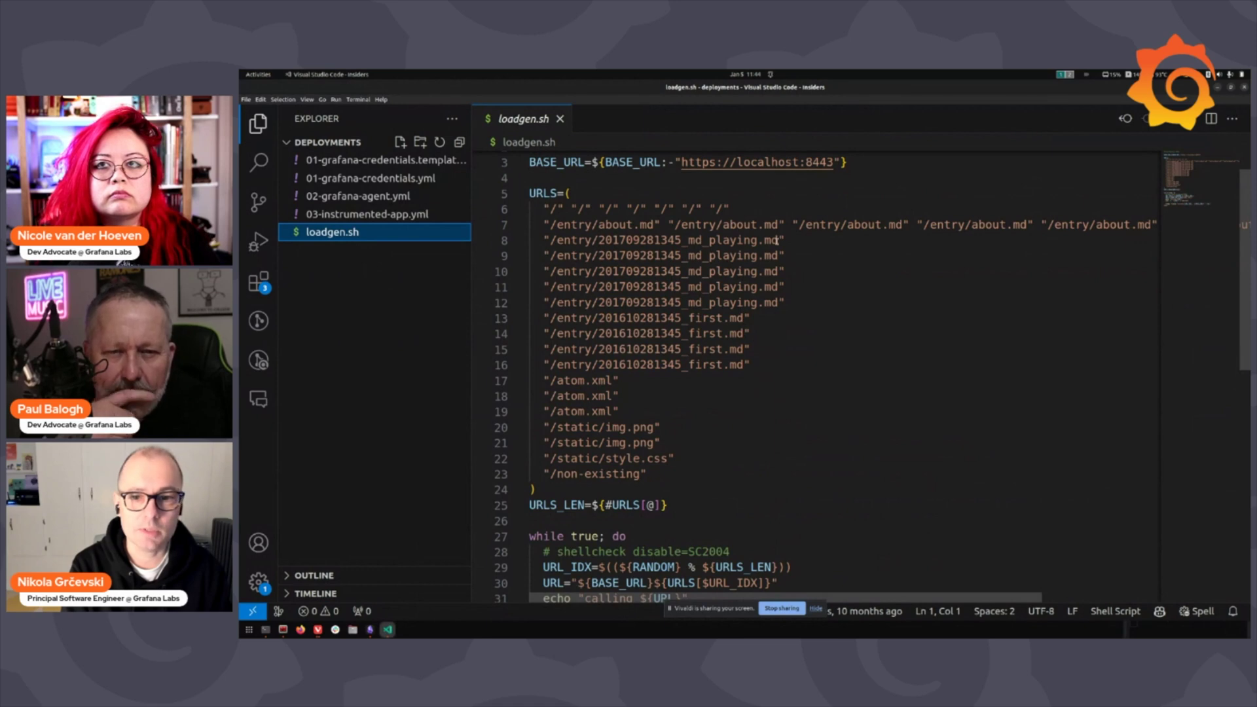
left_click_drag(781, 241, 599, 240)
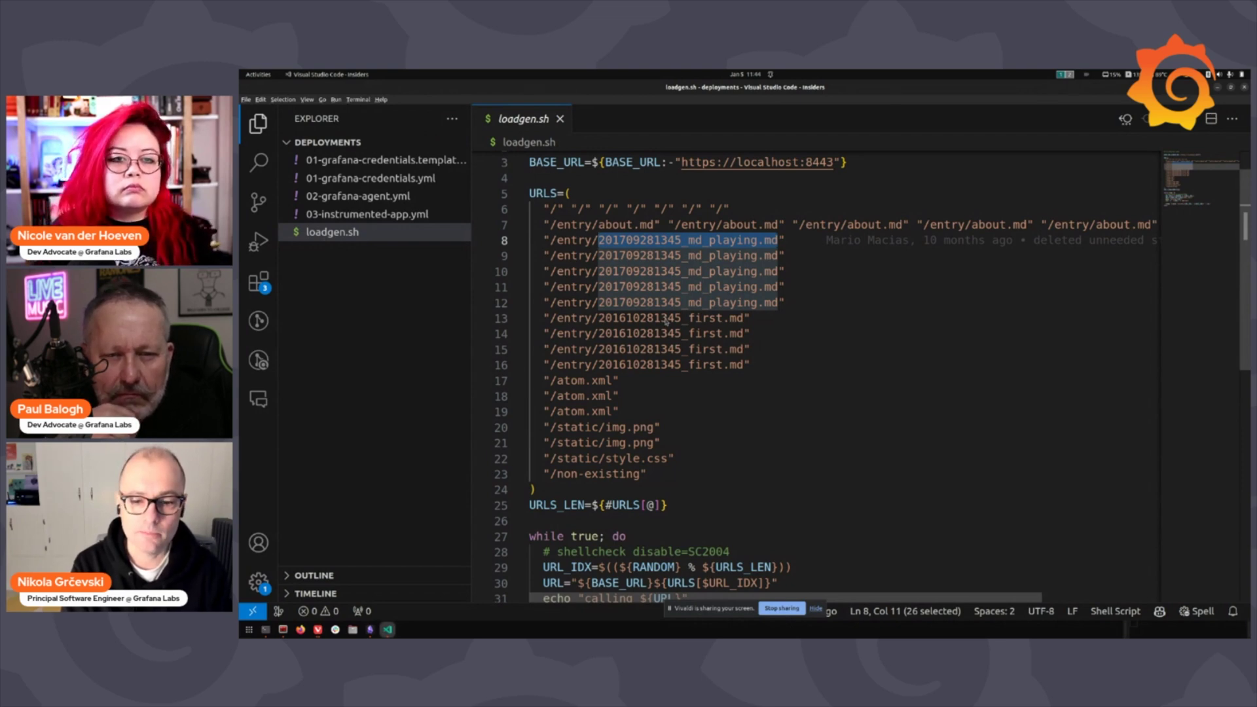
key("alt+Tab")
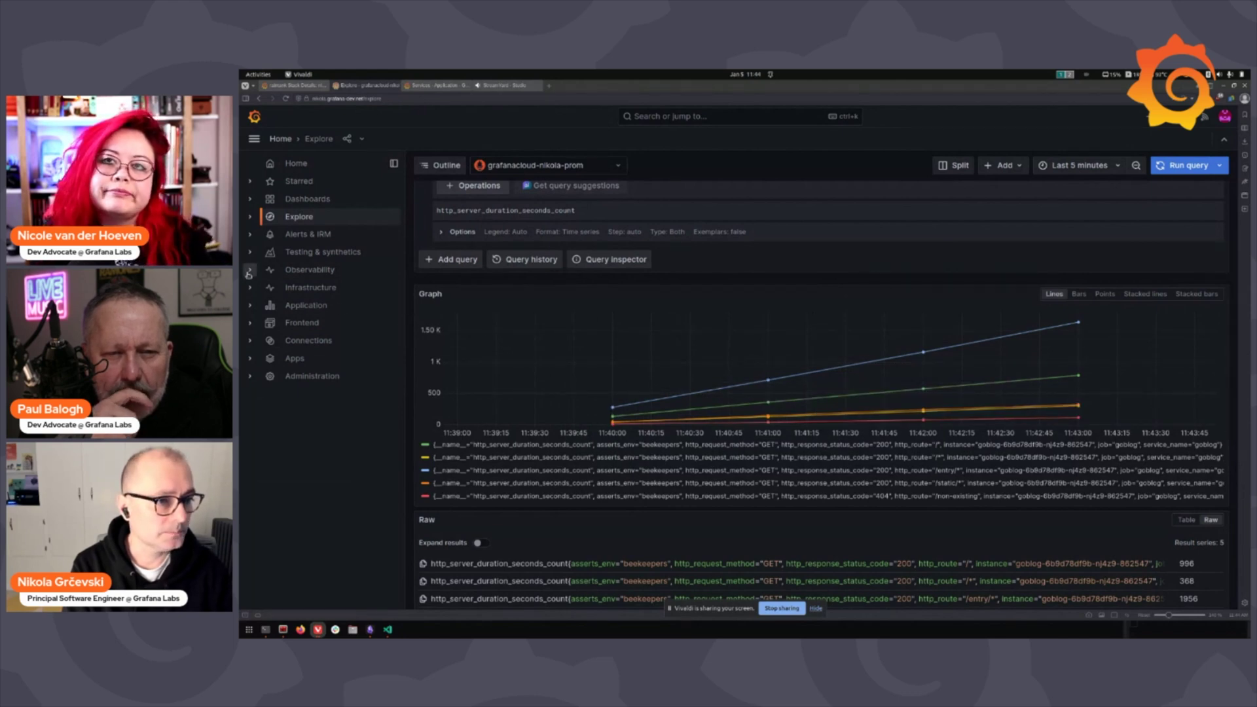
Step: Open Application Services over Last 5 minutes and remove the production environment filter
left_click(250, 306)
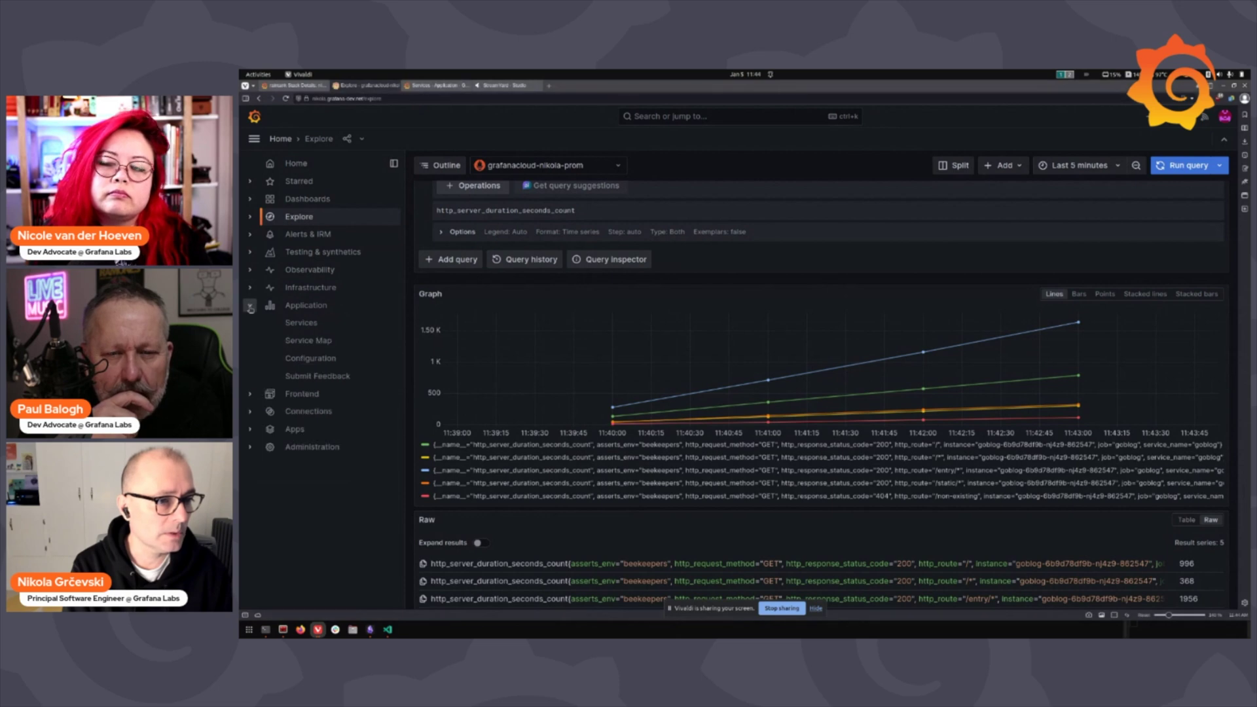
left_click(312, 323)
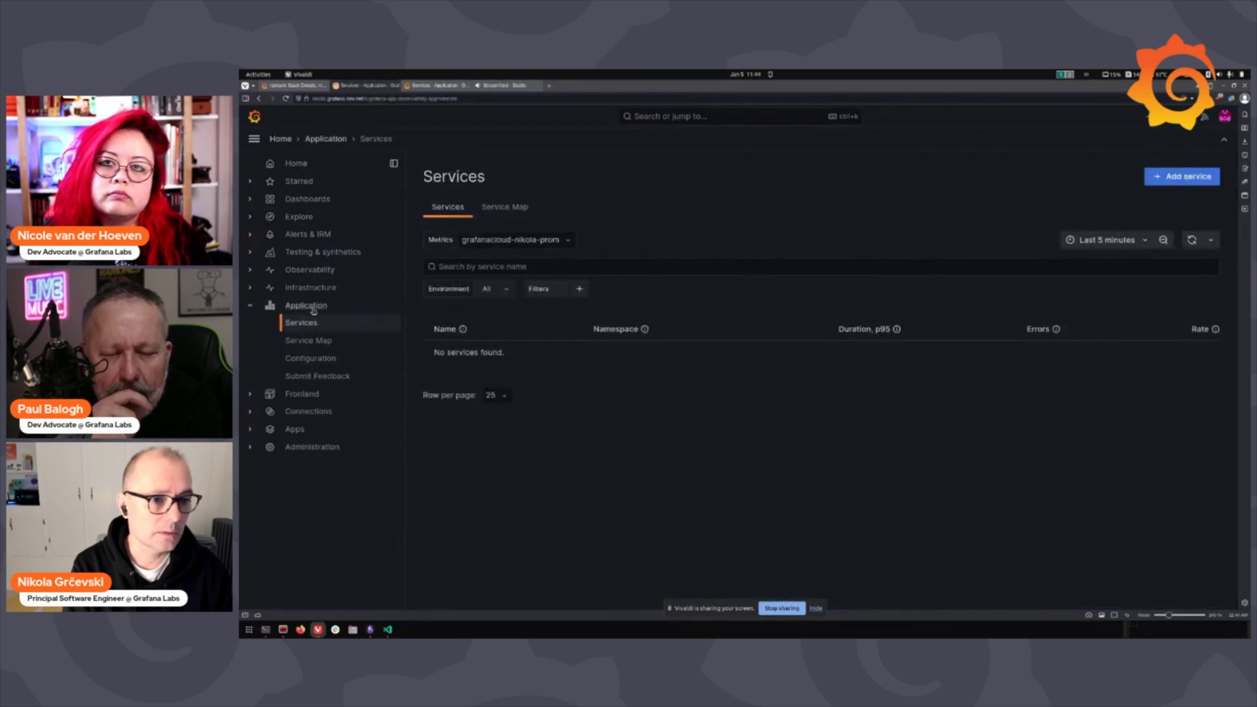
left_click(260, 98)
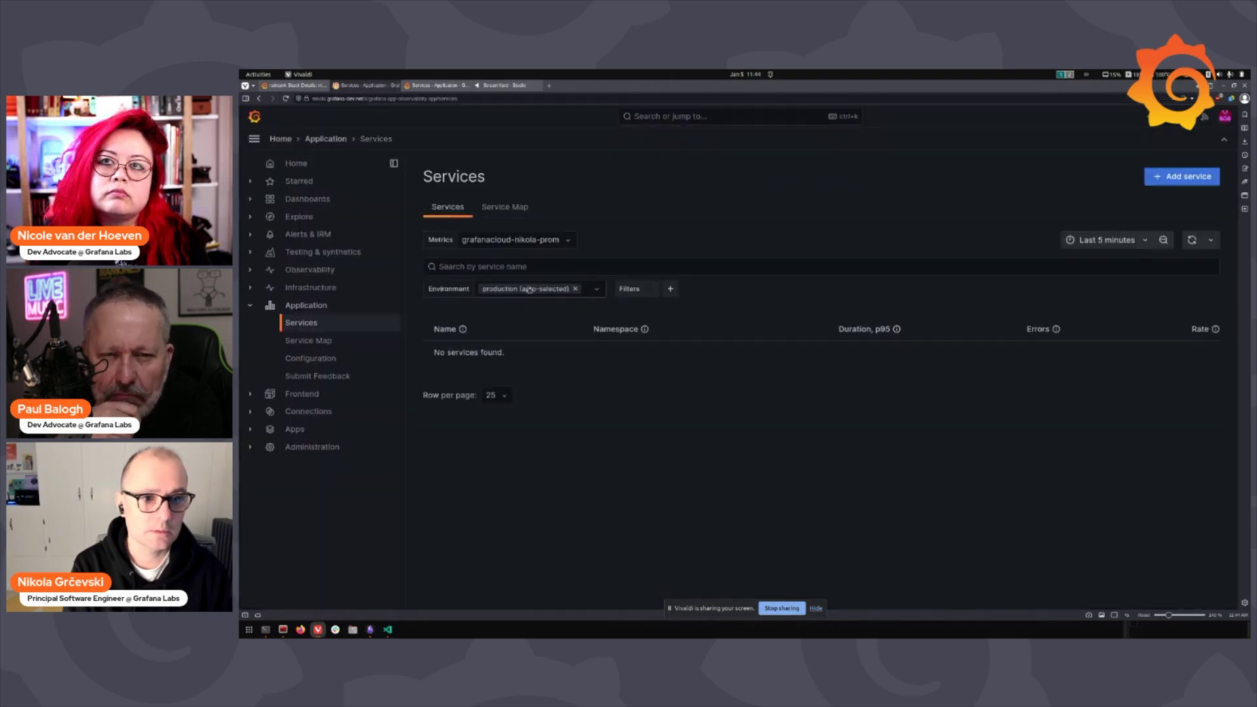
left_click(1107, 237)
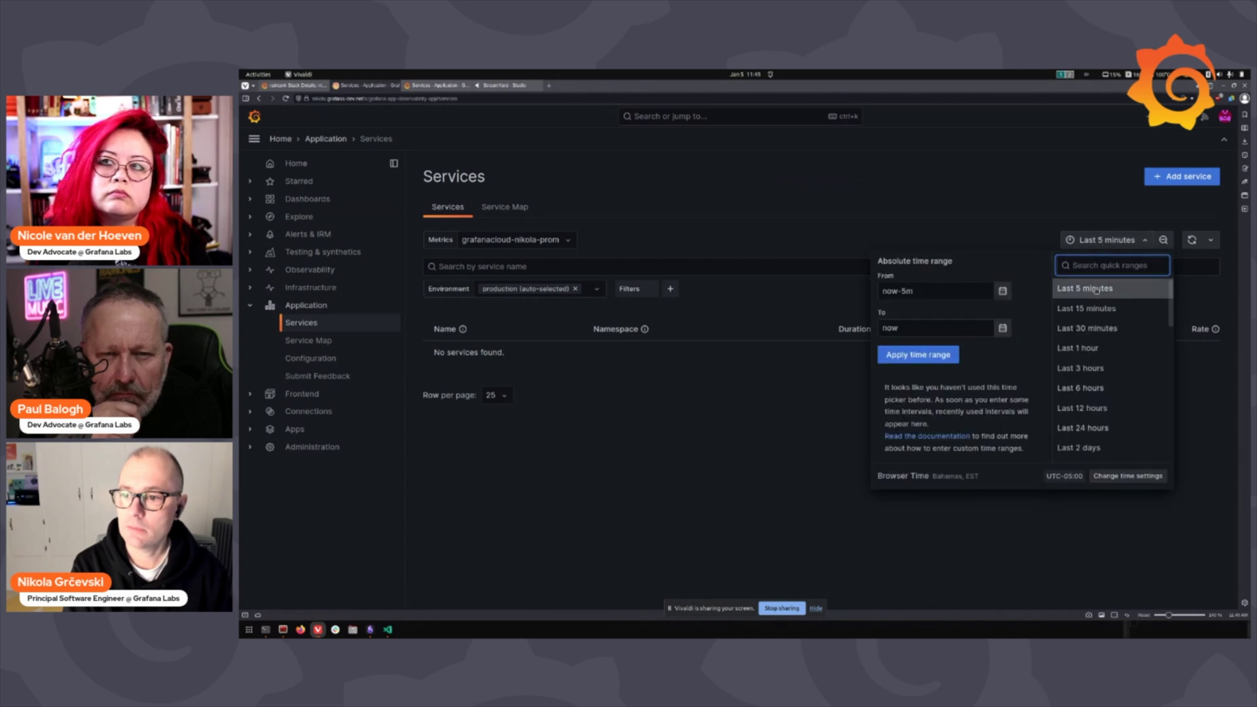
left_click(1095, 294)
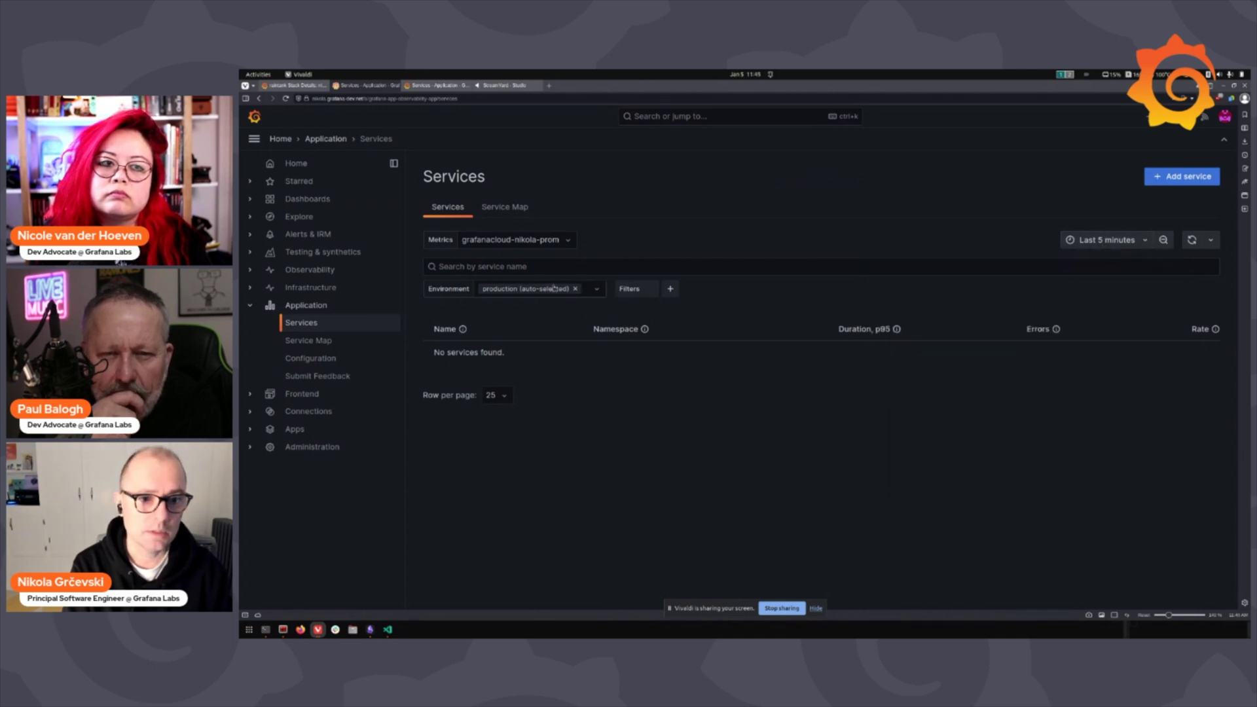
left_click(576, 289)
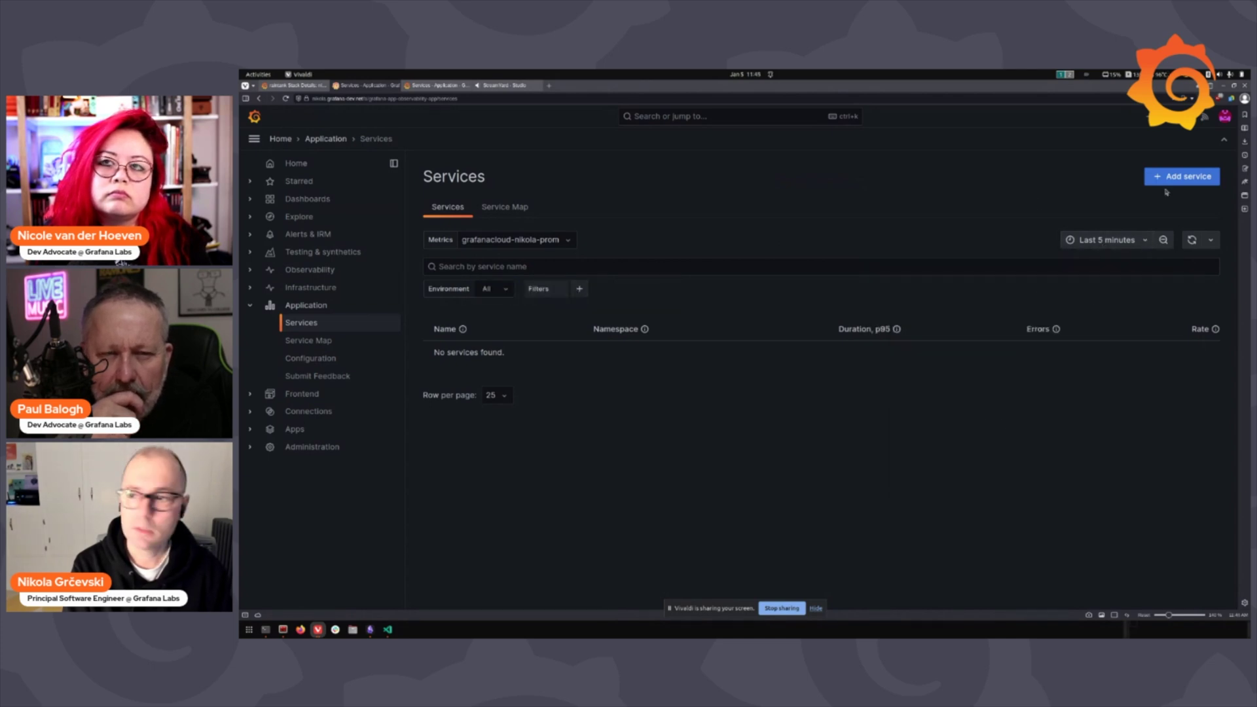
left_click(1192, 239)
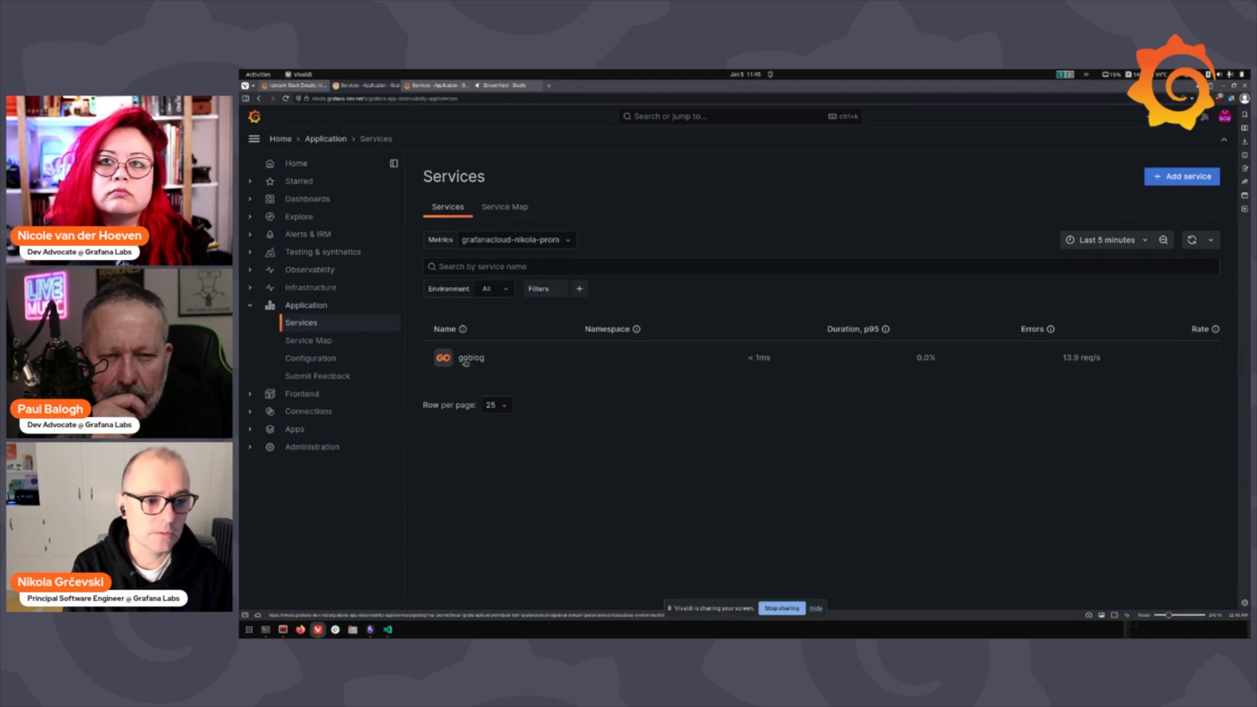
Step: Open the goblog service and scroll through its duration, errors, rate and operations overview
left_click(466, 360)
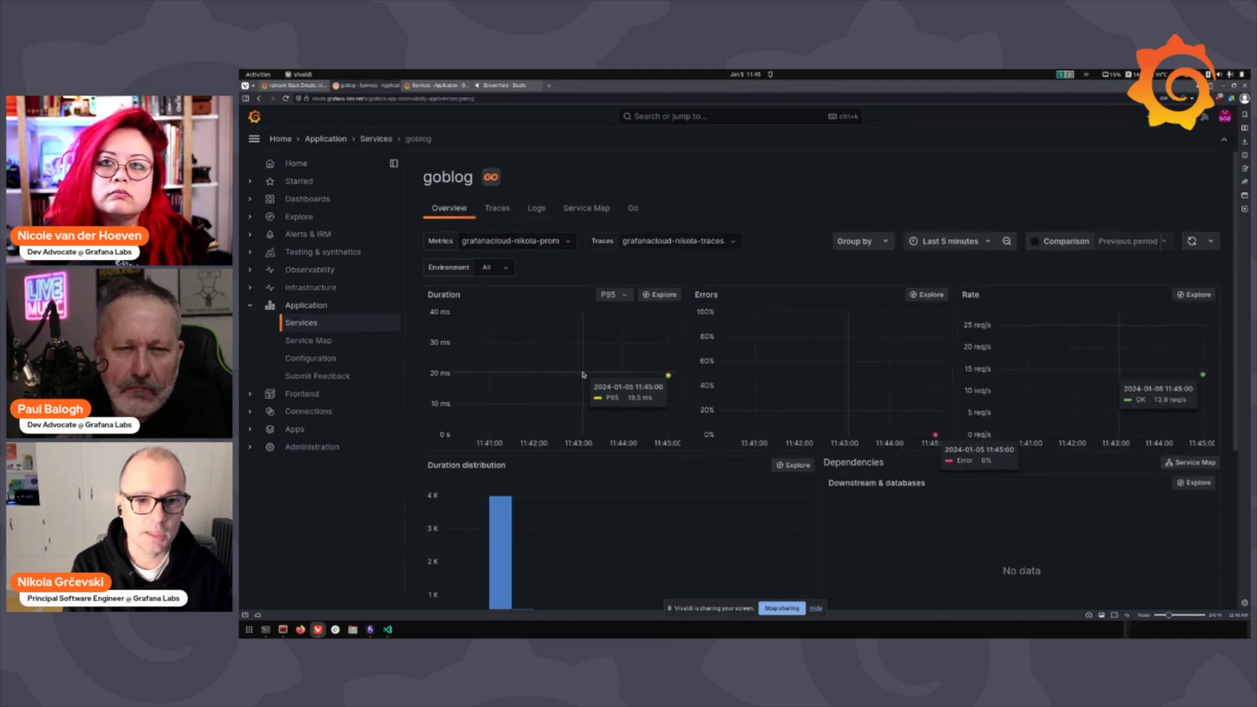
scroll(582, 375, "down", 3)
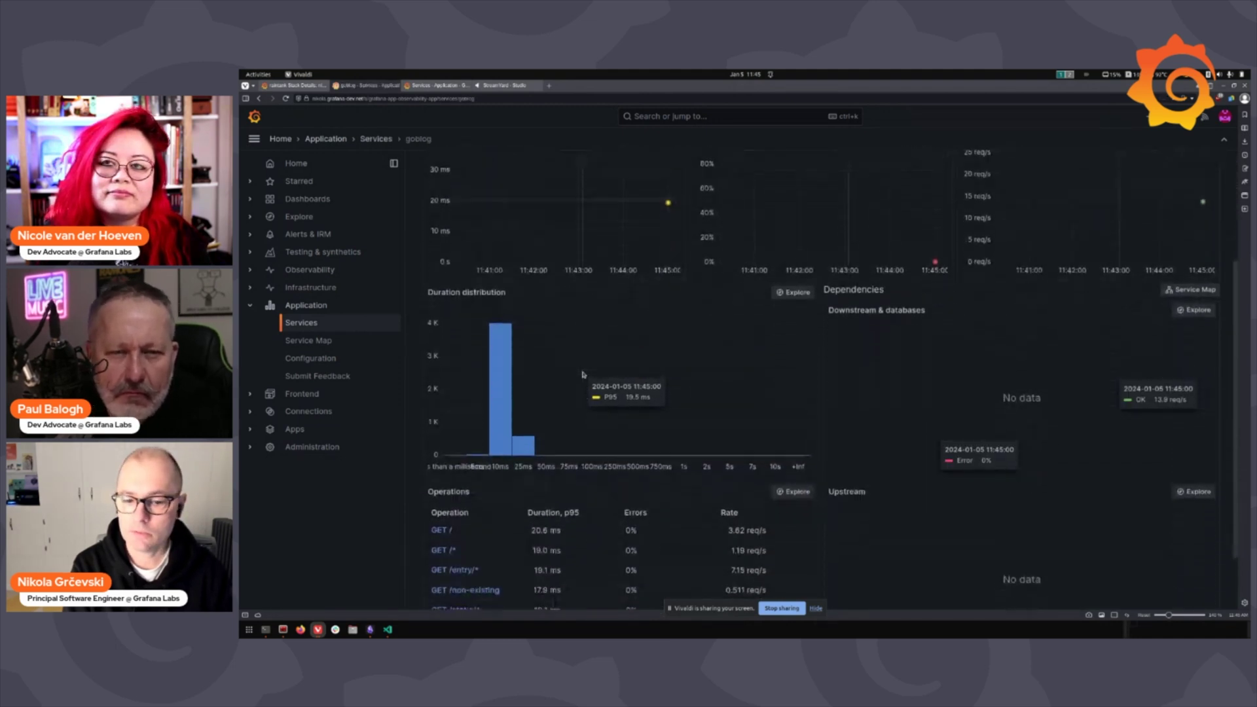
scroll(582, 374, "down", 1)
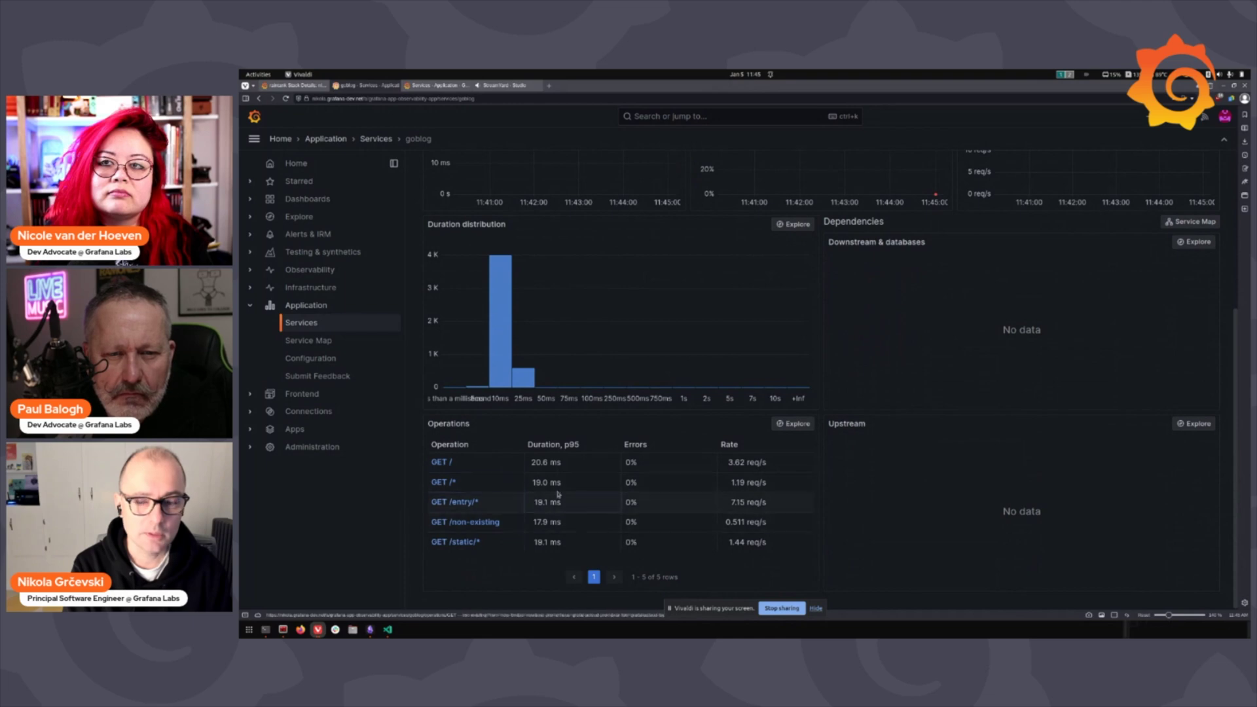
scroll(558, 495, "up", 4)
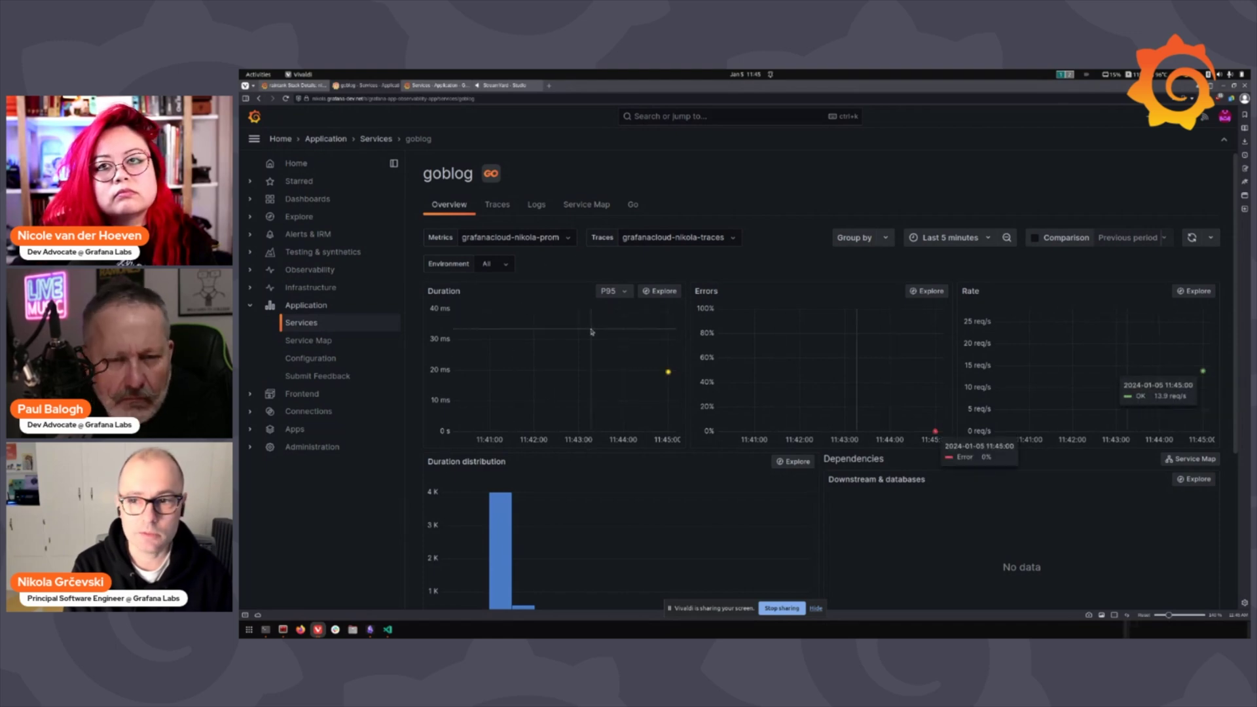
left_click(509, 215)
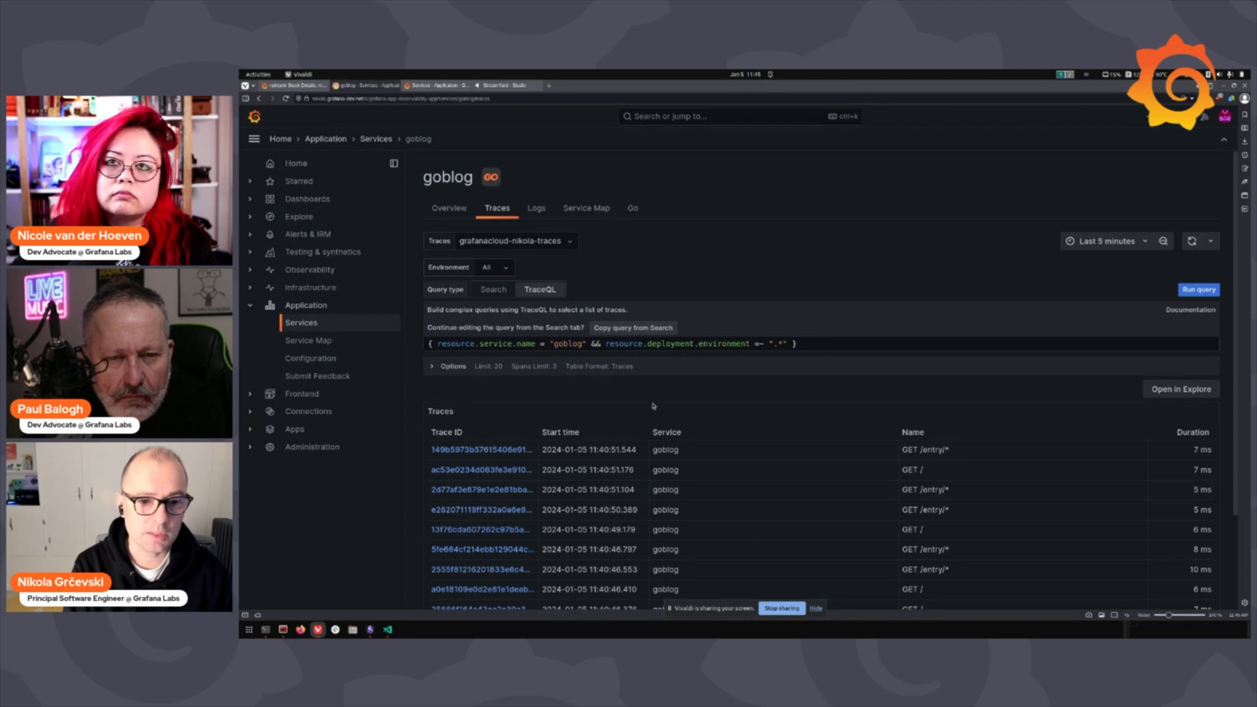
scroll(716, 519, "down", 3)
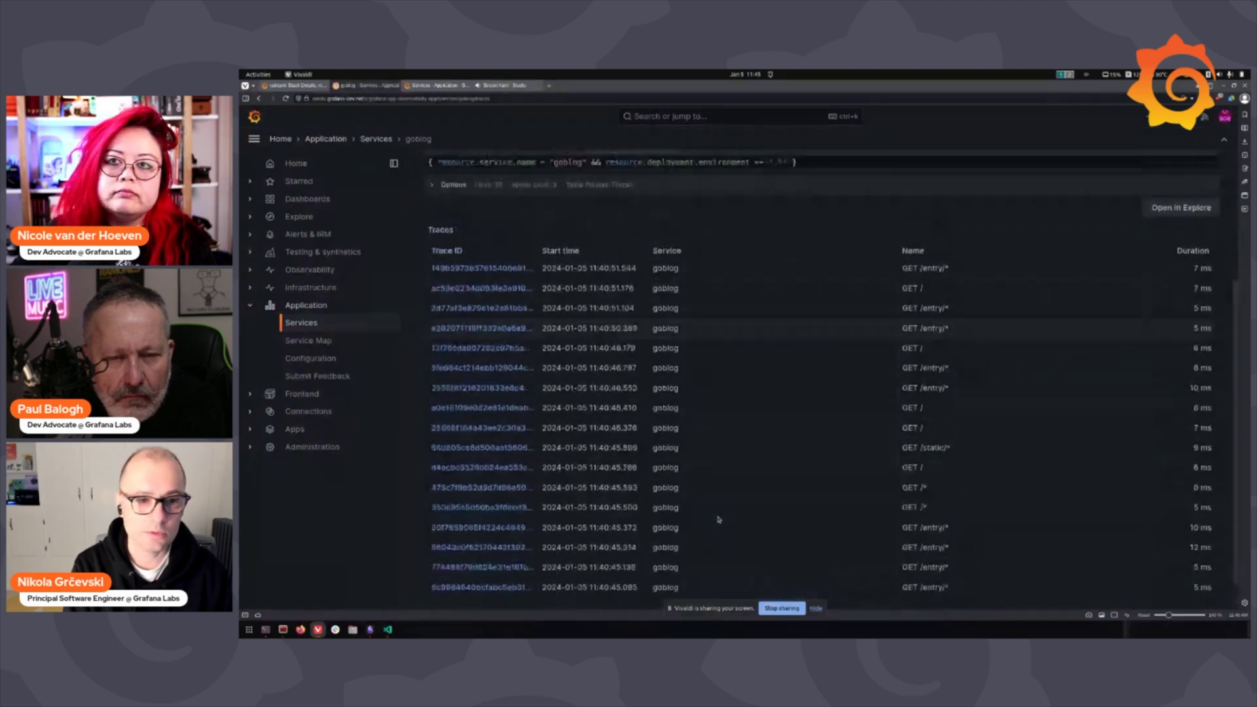
scroll(716, 520, "up", 3)
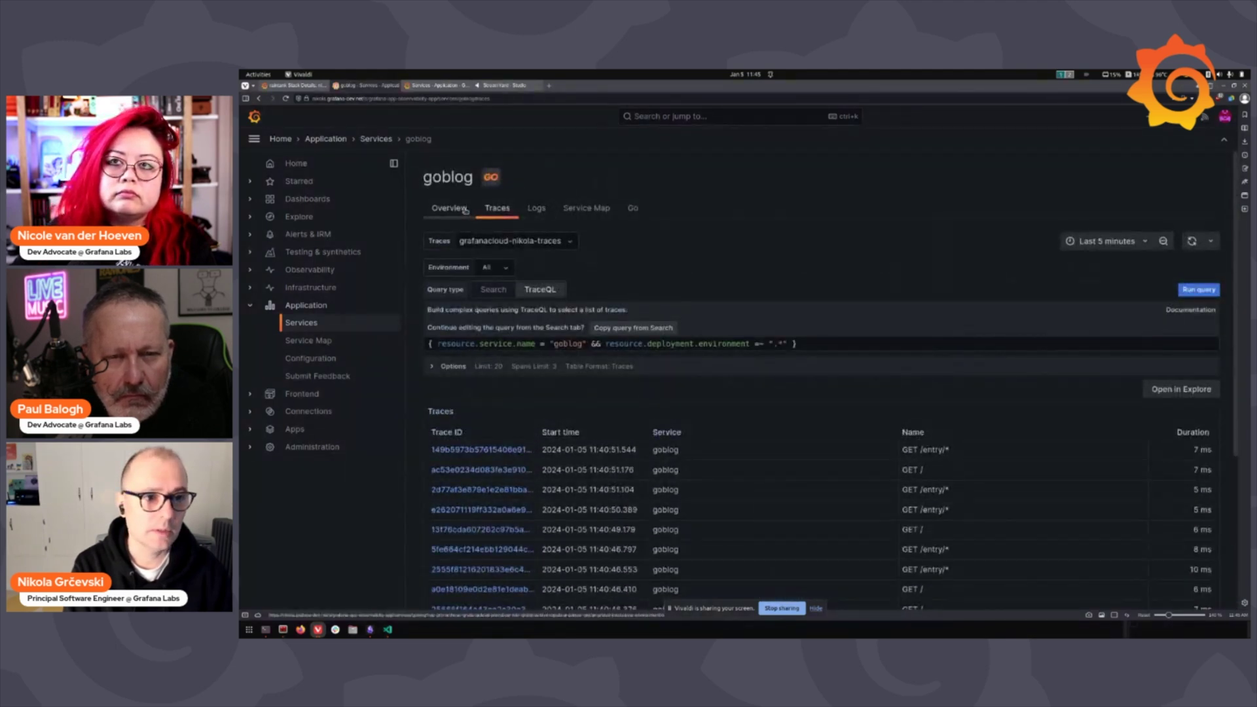
left_click(465, 209)
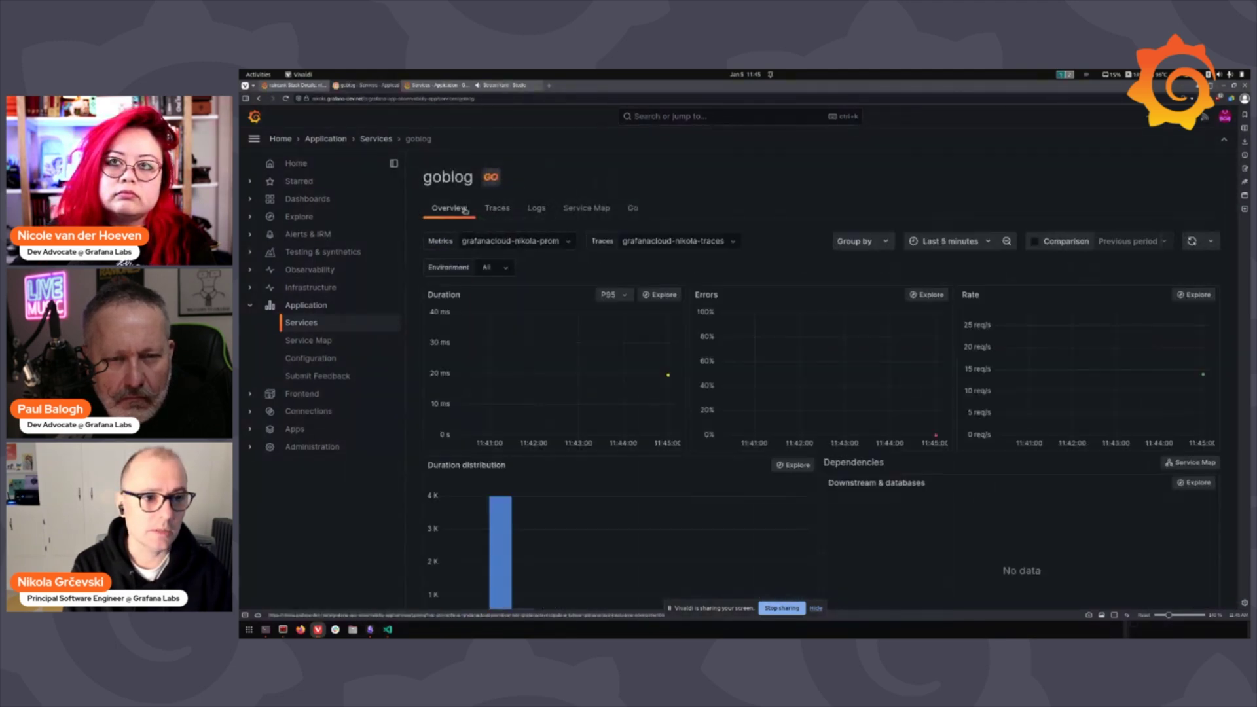
left_click(594, 211)
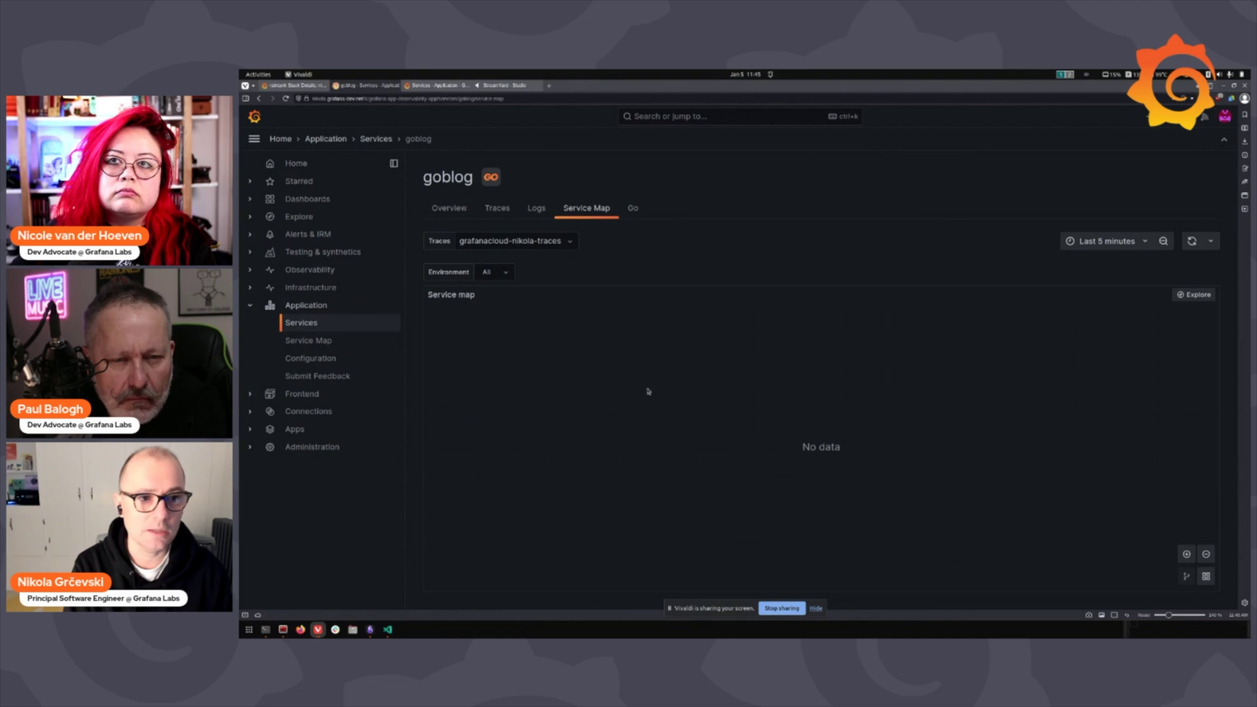
left_click(448, 208)
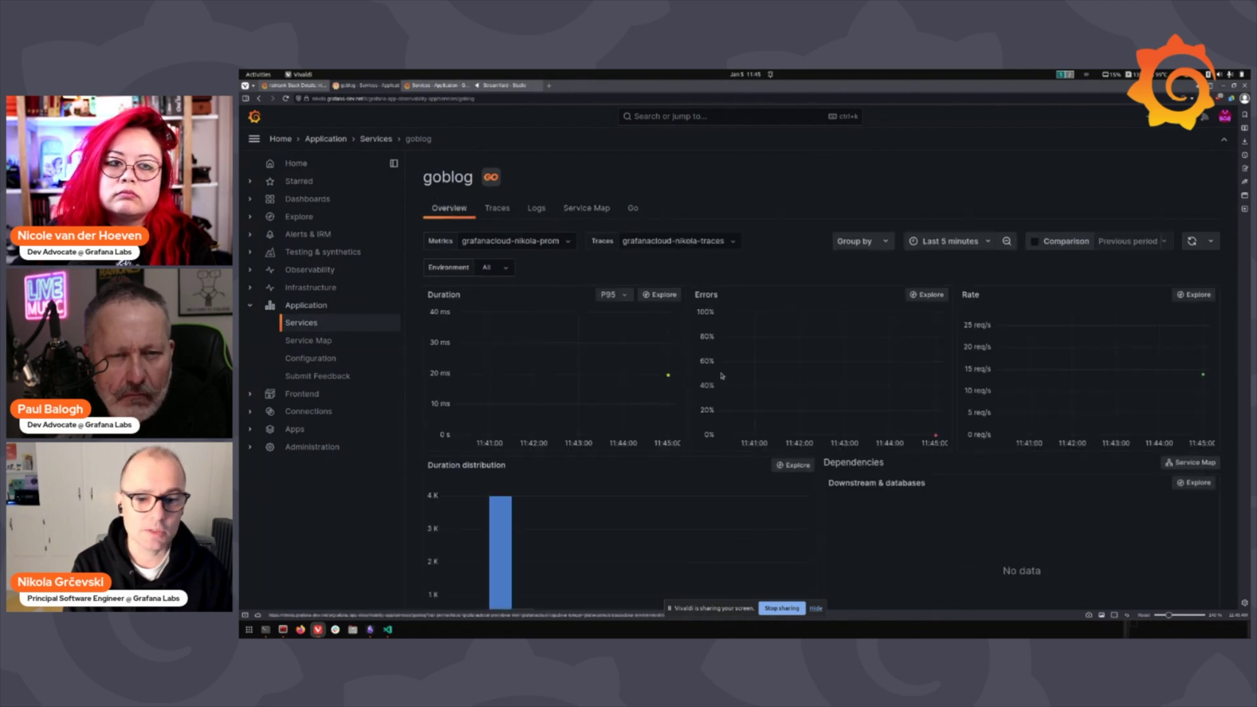
scroll(730, 393, "down", 3)
scroll(734, 398, "down", 1)
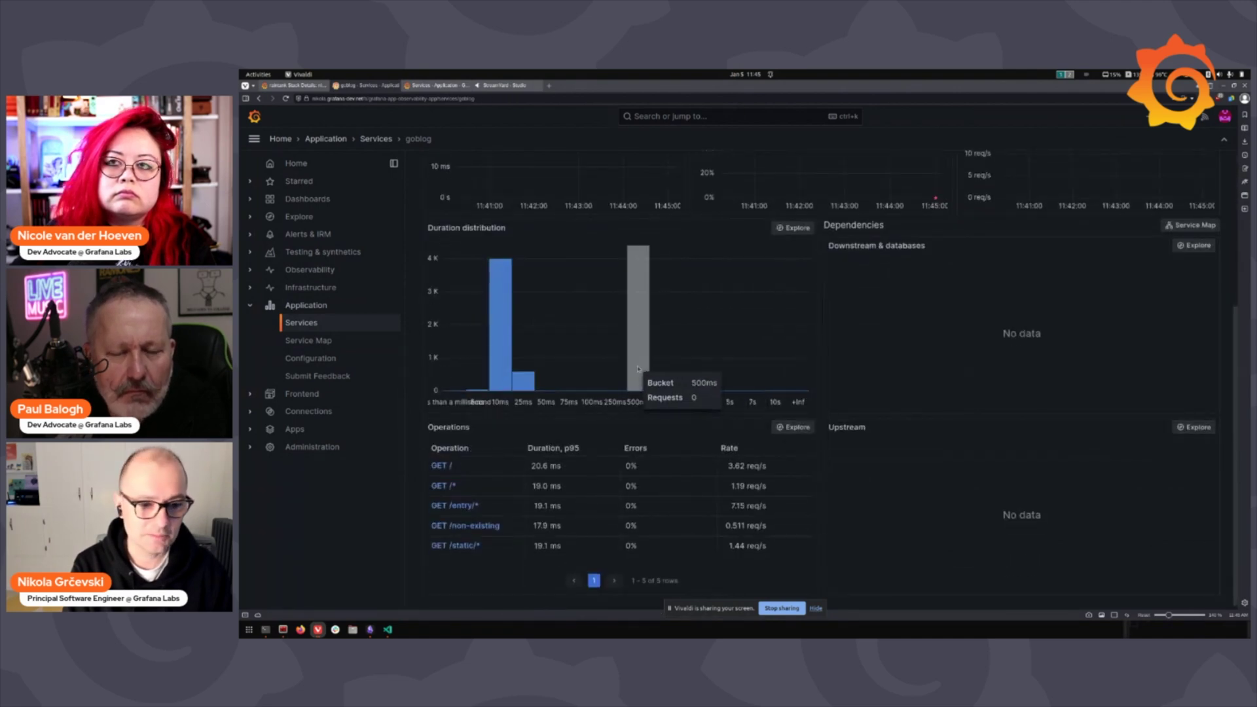